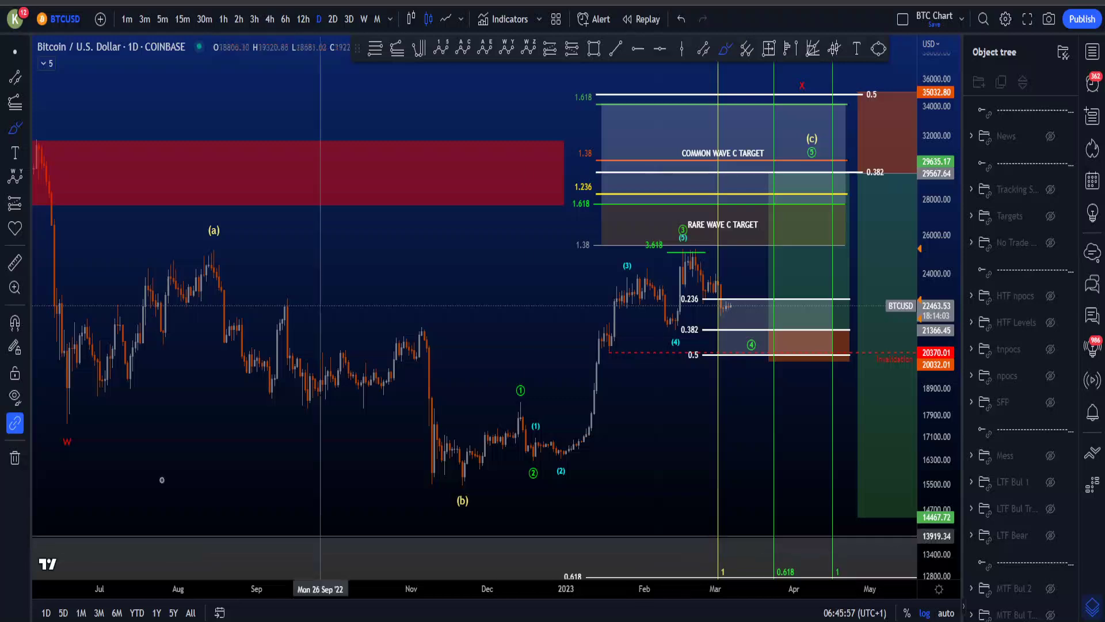
# Step: Brush the (a)-(b)-(c) path across the chart, circle the COMMON and RARE WAVE C TARGET labels, and undo each stroke
pyautogui.moveTo(60, 409)
pyautogui.mouseDown()
pyautogui.moveTo(230, 239)
pyautogui.moveTo(509, 501)
pyautogui.moveTo(852, 169)
pyautogui.mouseUp()
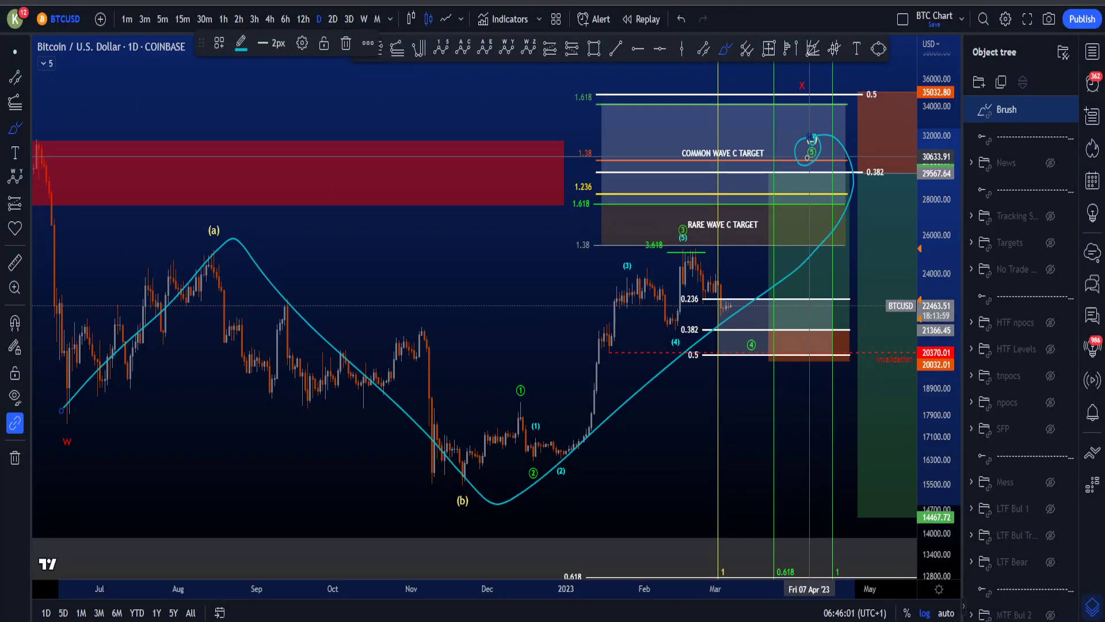
pyautogui.hotkey('ctrl', 'z')
pyautogui.moveTo(766, 142)
pyautogui.mouseDown()
pyautogui.moveTo(705, 141)
pyautogui.moveTo(769, 144)
pyautogui.mouseUp()
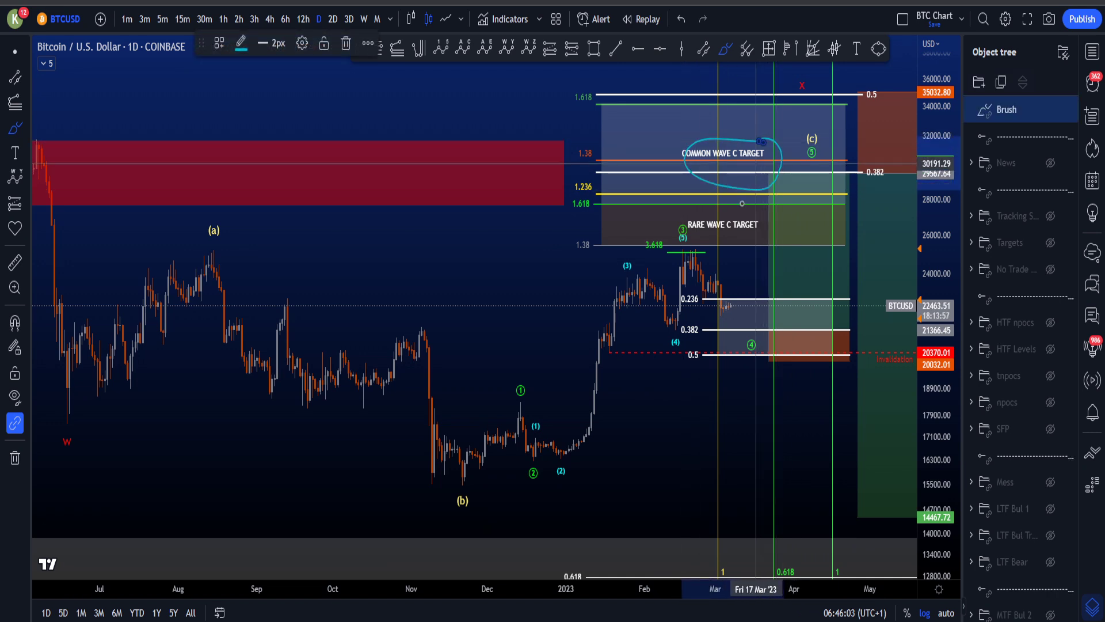
pyautogui.hotkey('ctrl', 'z')
pyautogui.moveTo(765, 217)
pyautogui.mouseDown()
pyautogui.moveTo(708, 247)
pyautogui.moveTo(753, 236)
pyautogui.moveTo(743, 218)
pyautogui.moveTo(760, 218)
pyautogui.mouseUp()
pyautogui.hotkey('ctrl', 'z')
# Step: Brush the five-wave path from (b) up to (c) and a choppy sideways wave 4 correction, undoing each stroke
pyautogui.moveTo(461, 478)
pyautogui.mouseDown()
pyautogui.moveTo(662, 271)
pyautogui.moveTo(759, 316)
pyautogui.moveTo(818, 182)
pyautogui.mouseUp()
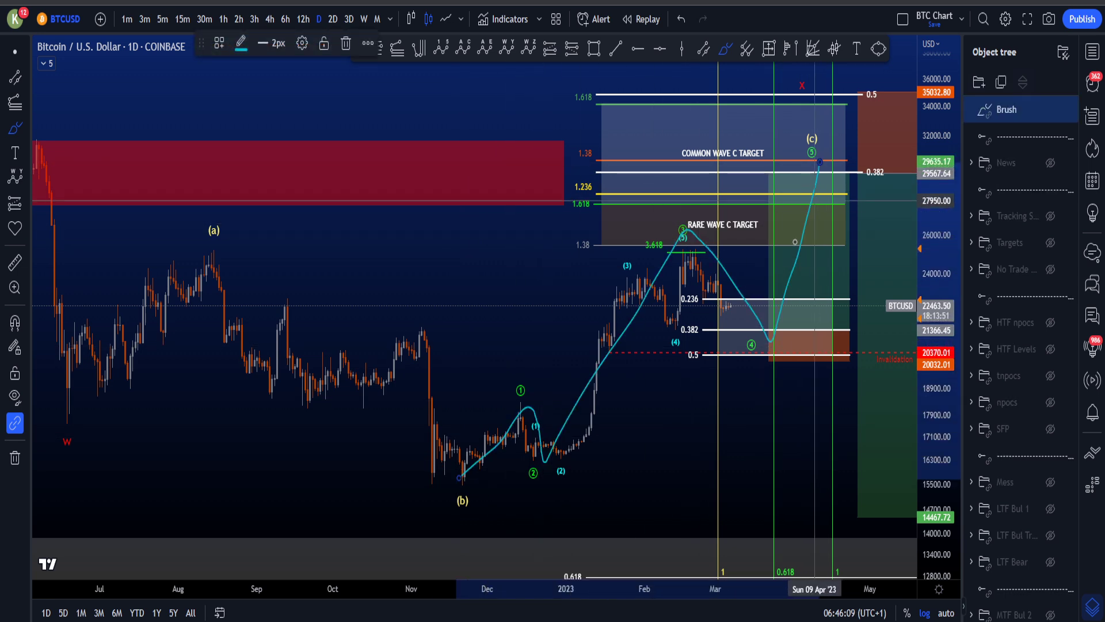
pyautogui.hotkey('ctrl', 'z')
pyautogui.moveTo(684, 264)
pyautogui.mouseDown()
pyautogui.moveTo(754, 328)
pyautogui.moveTo(774, 329)
pyautogui.mouseUp()
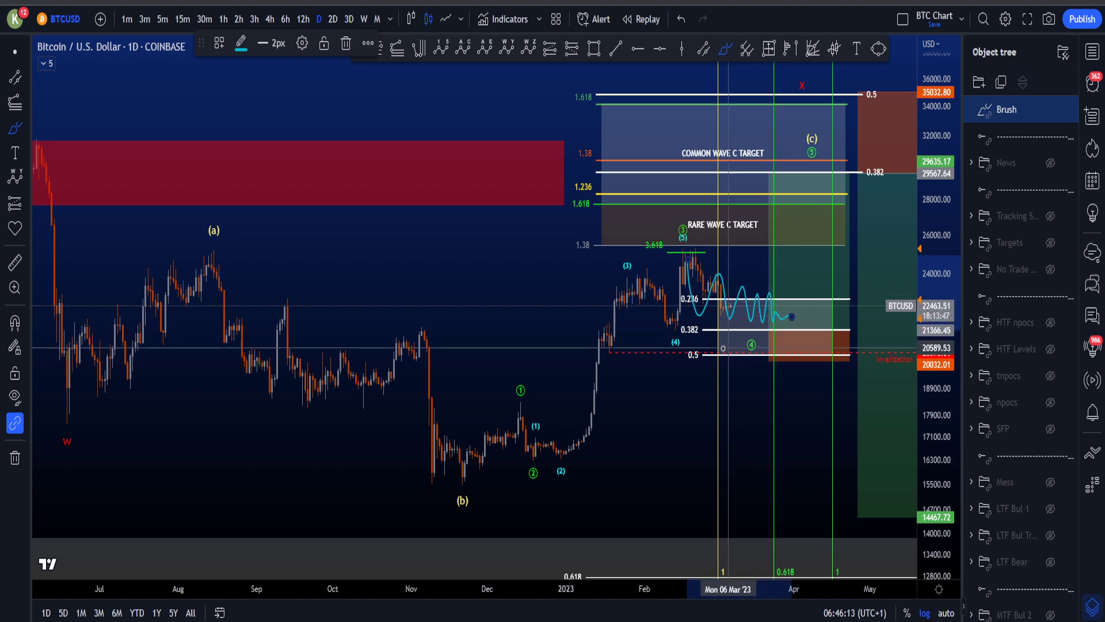
pyautogui.hotkey('ctrl', 'z')
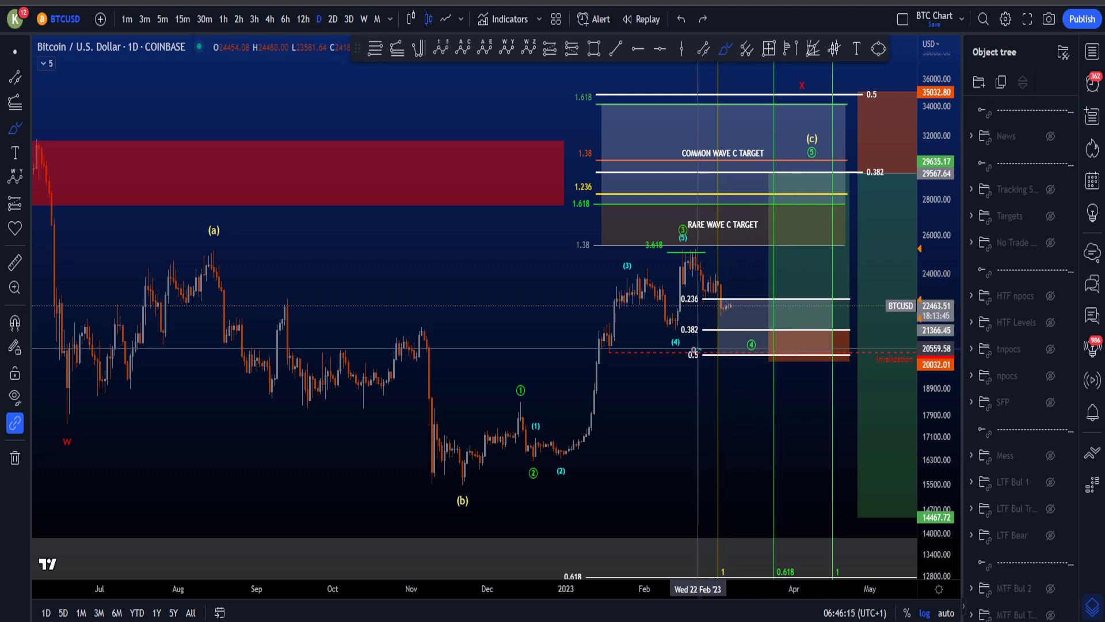
# Step: Circle the 0.5 retracement label and trace the rise from wave 2 to wave 3, undoing both strokes
pyautogui.moveTo(694, 350); pyautogui.dragTo(702, 373)
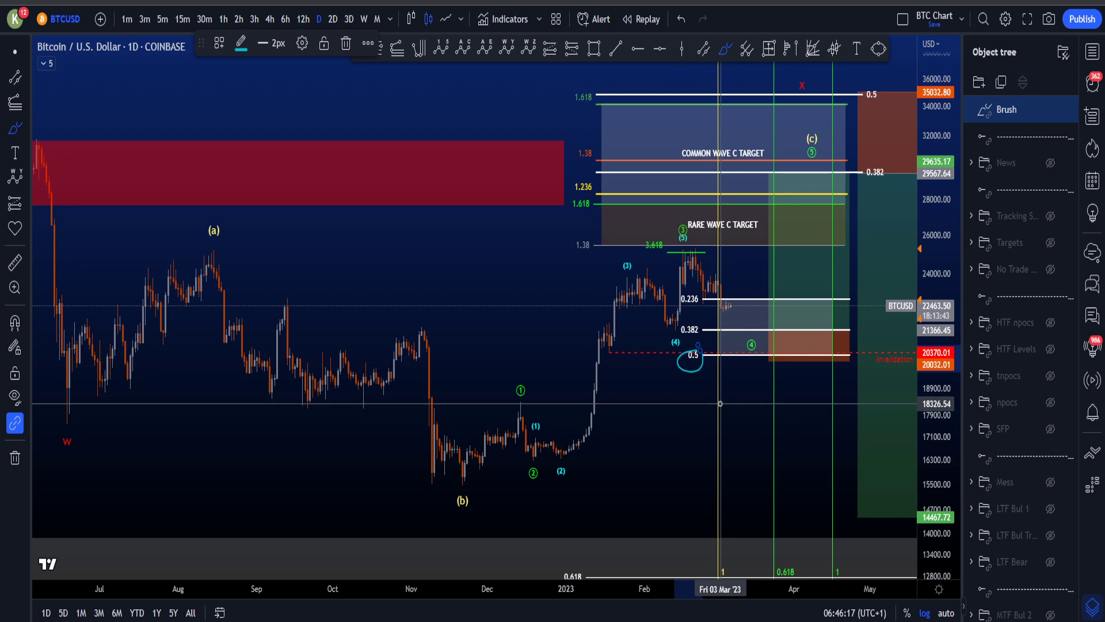
pyautogui.hotkey('ctrl', 'z')
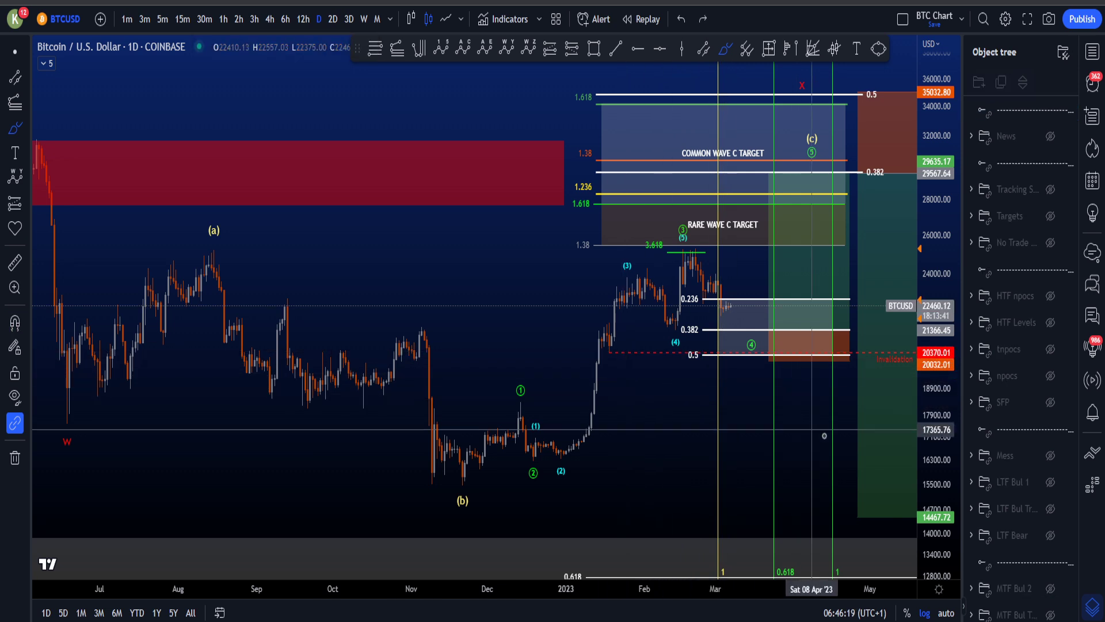
pyautogui.moveTo(928, 471); pyautogui.dragTo(931, 437)
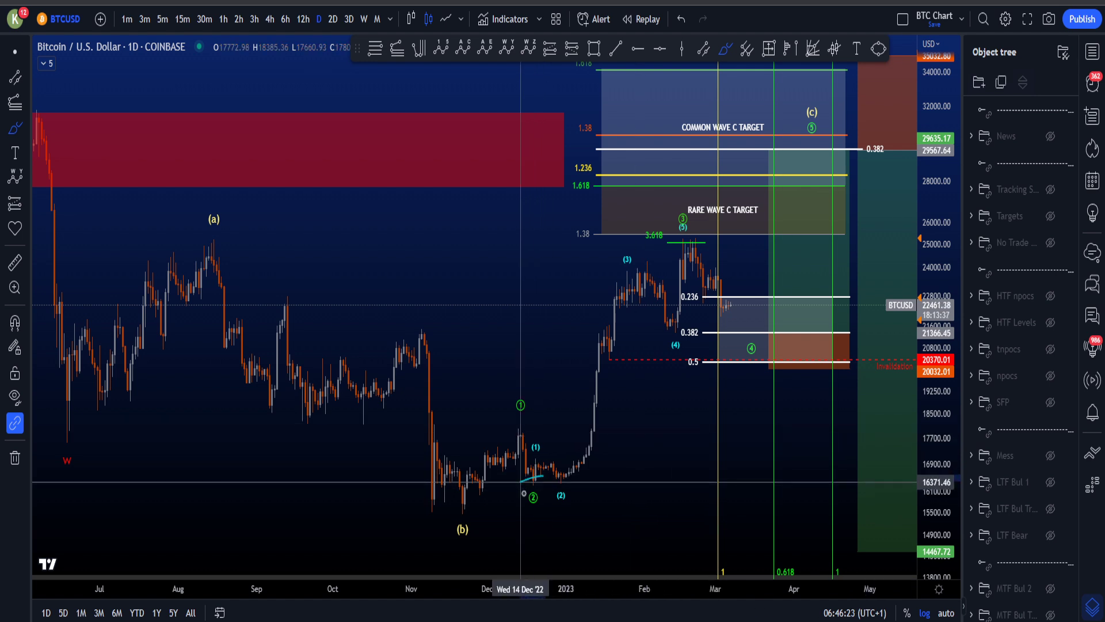
pyautogui.moveTo(539, 475); pyautogui.dragTo(696, 242)
pyautogui.hotkey('ctrl', 'z')
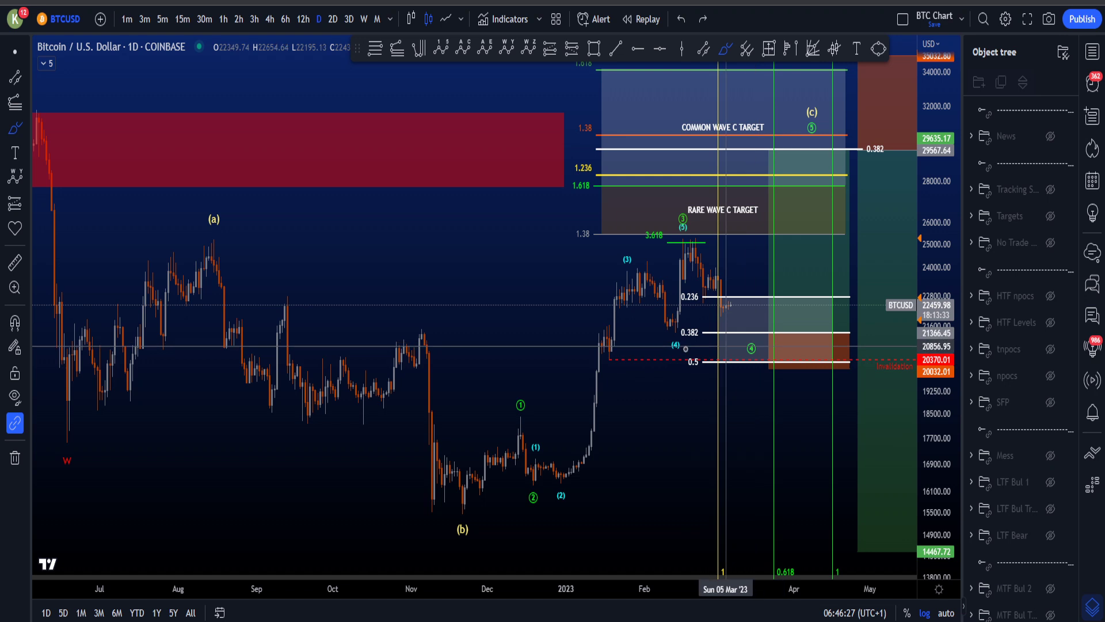
# Step: Circle the subwave (4) label and brush marks at the 0.382 and 0.5 retracements near wave 4, undoing each
pyautogui.moveTo(702, 333); pyautogui.dragTo(660, 346)
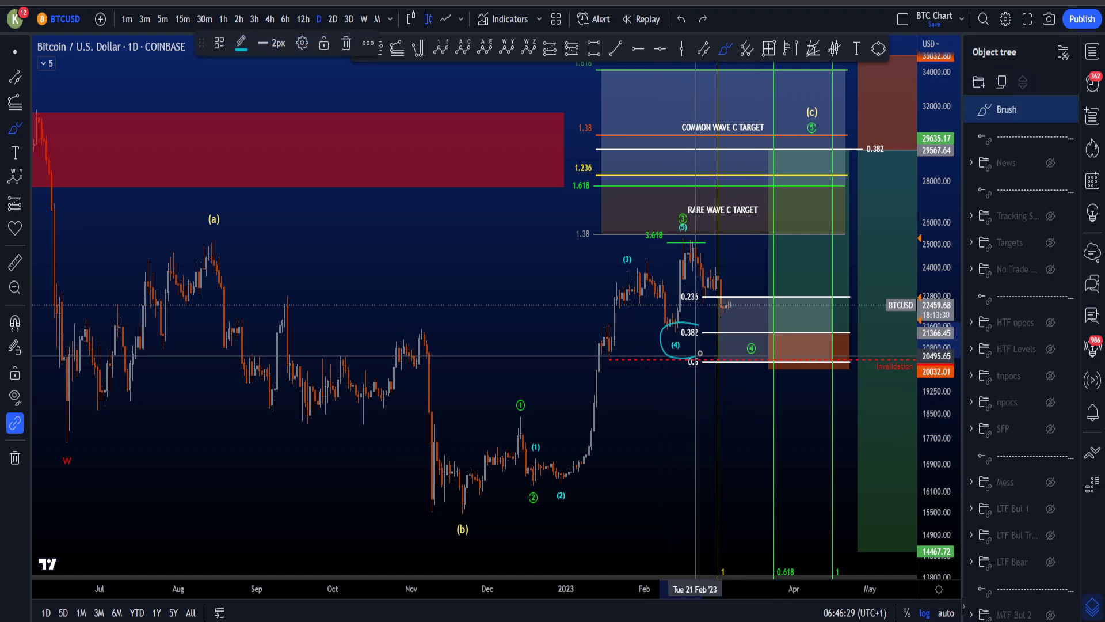
pyautogui.hotkey('ctrl', 'z')
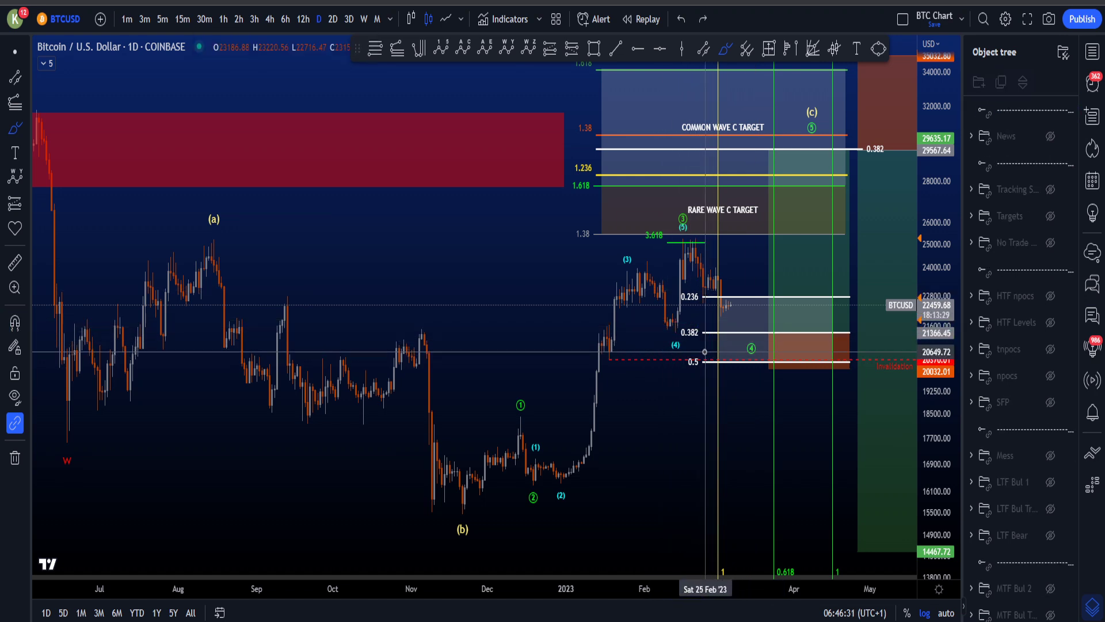
pyautogui.moveTo(737, 327); pyautogui.dragTo(769, 331)
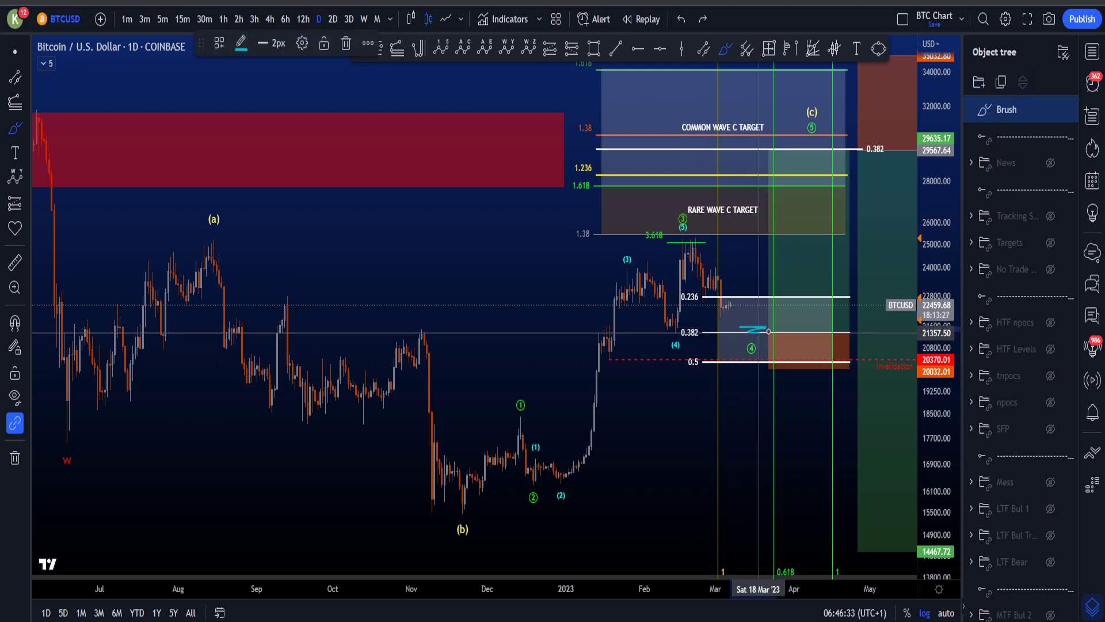
pyautogui.hotkey('ctrl', 'z')
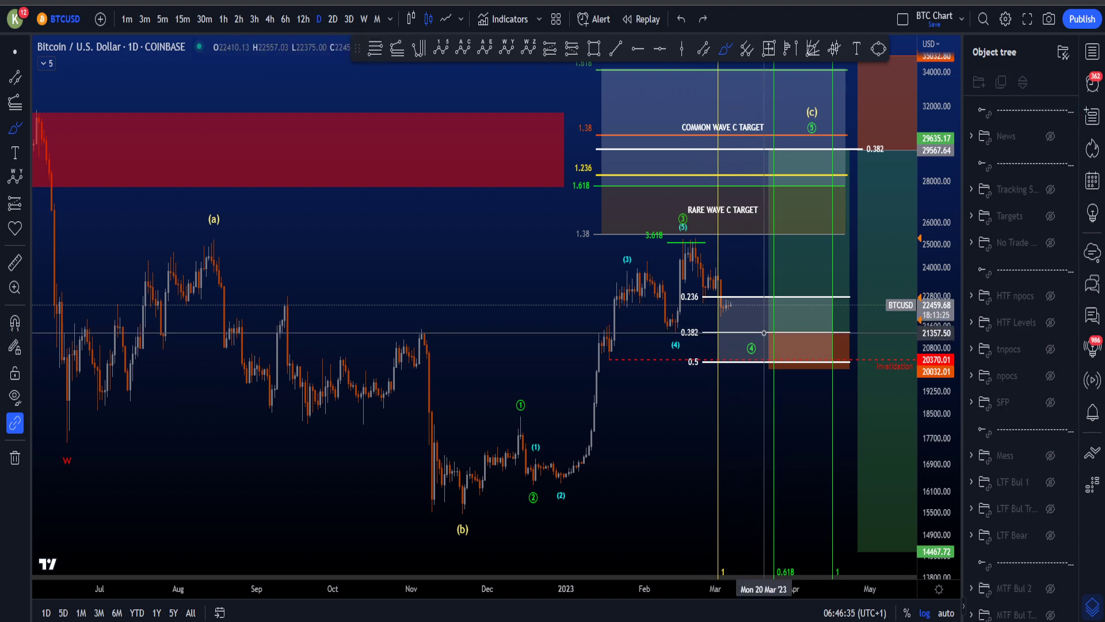
pyautogui.moveTo(761, 359); pyautogui.dragTo(761, 363)
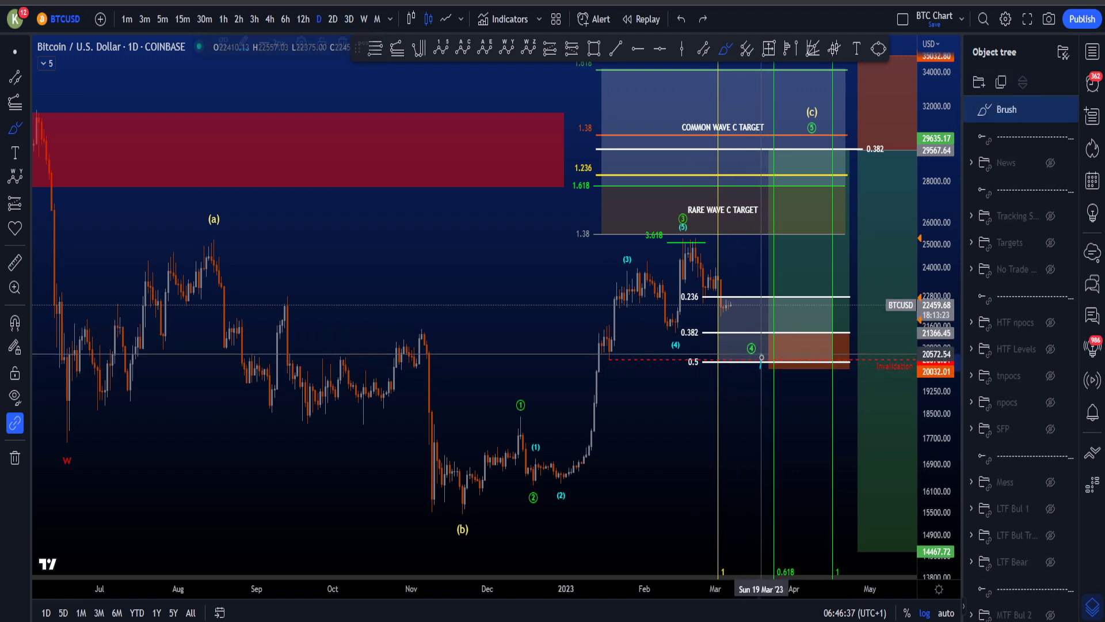
pyautogui.hotkey('ctrl', 'z')
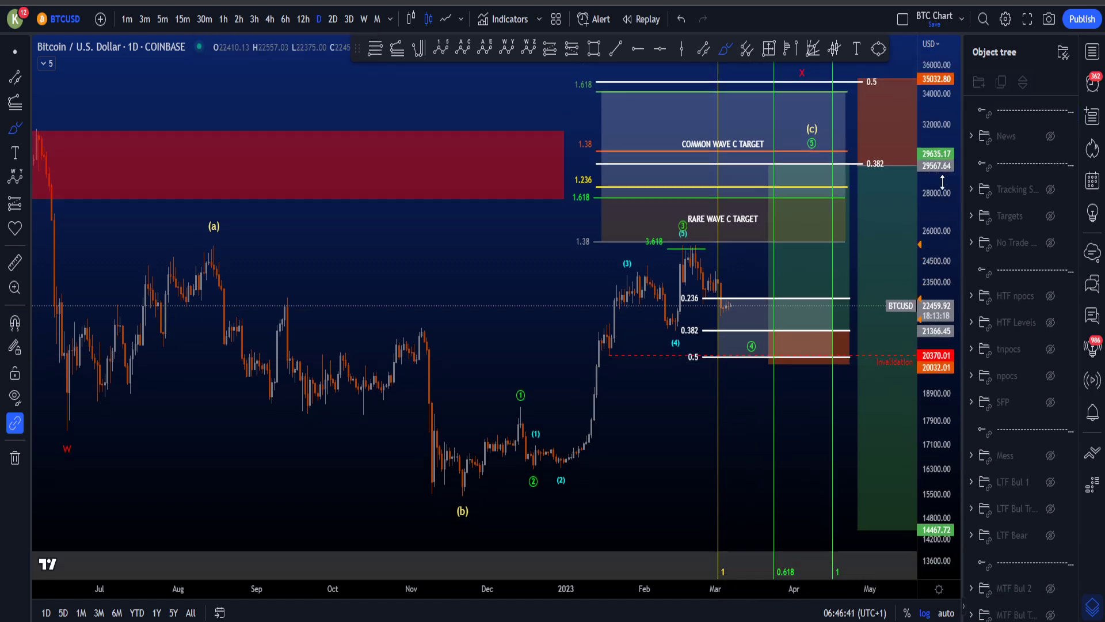
# Step: Brush the decline into W and the rise up to X, and undo the stroke
pyautogui.hotkey('ctrl', 'z')
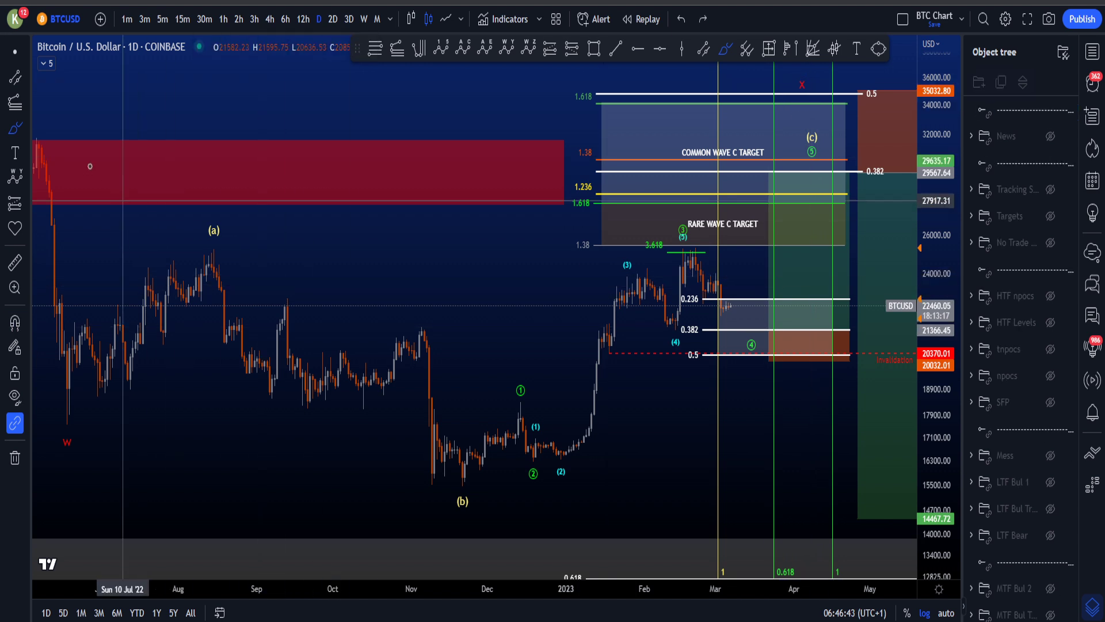
pyautogui.moveTo(61, 163)
pyautogui.mouseDown()
pyautogui.moveTo(72, 403)
pyautogui.moveTo(636, 102)
pyautogui.moveTo(790, 67)
pyautogui.mouseUp()
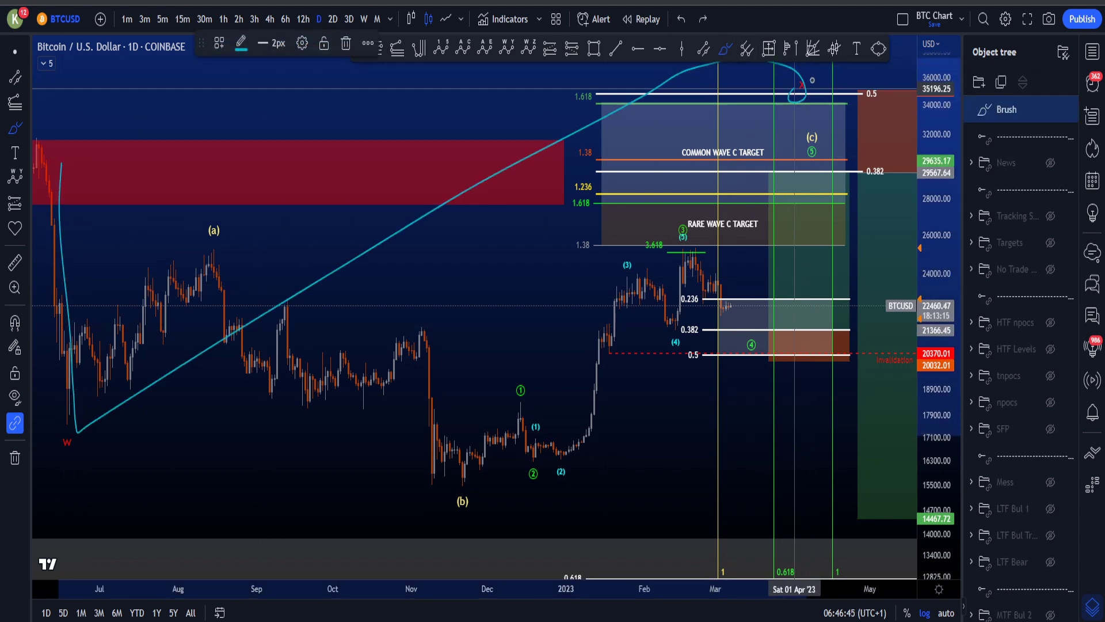
pyautogui.hotkey('ctrl', 'z')
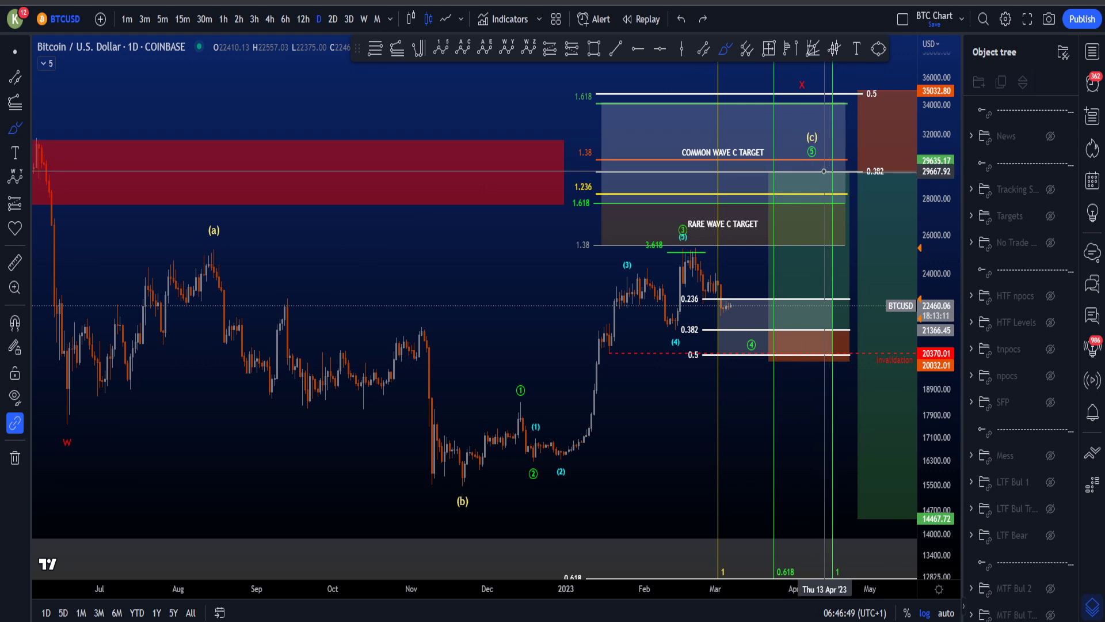
# Step: Circle the full width of the red resistance zone back to early 2021, and undo the stroke
pyautogui.scroll(-4, 824, 171)
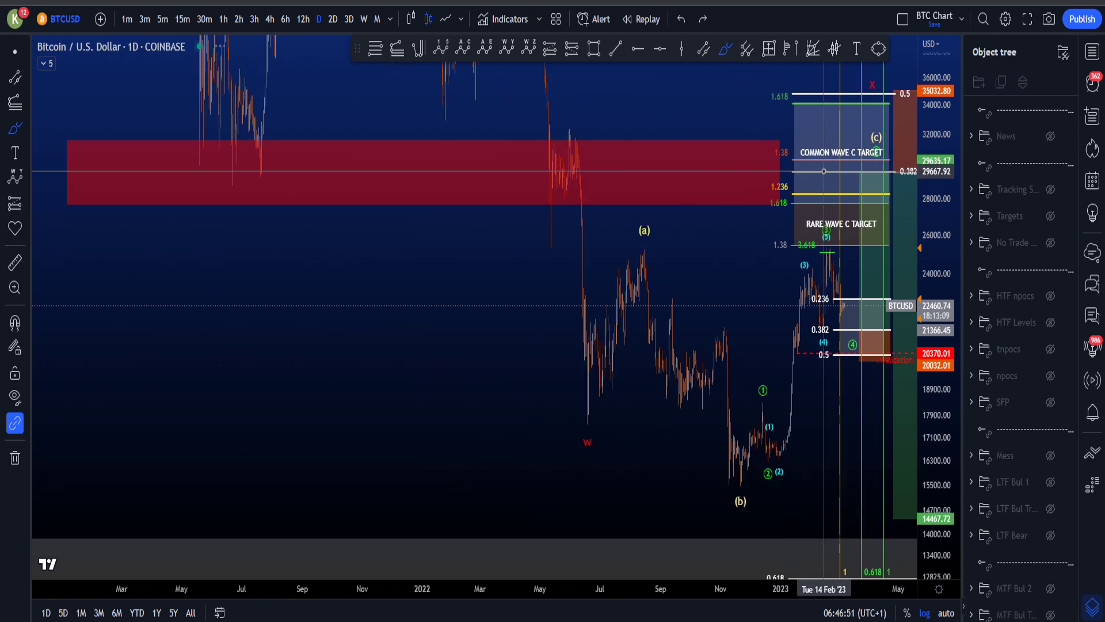
pyautogui.moveTo(84, 153)
pyautogui.mouseDown()
pyautogui.moveTo(121, 143)
pyautogui.moveTo(518, 256)
pyautogui.moveTo(250, 143)
pyautogui.mouseUp()
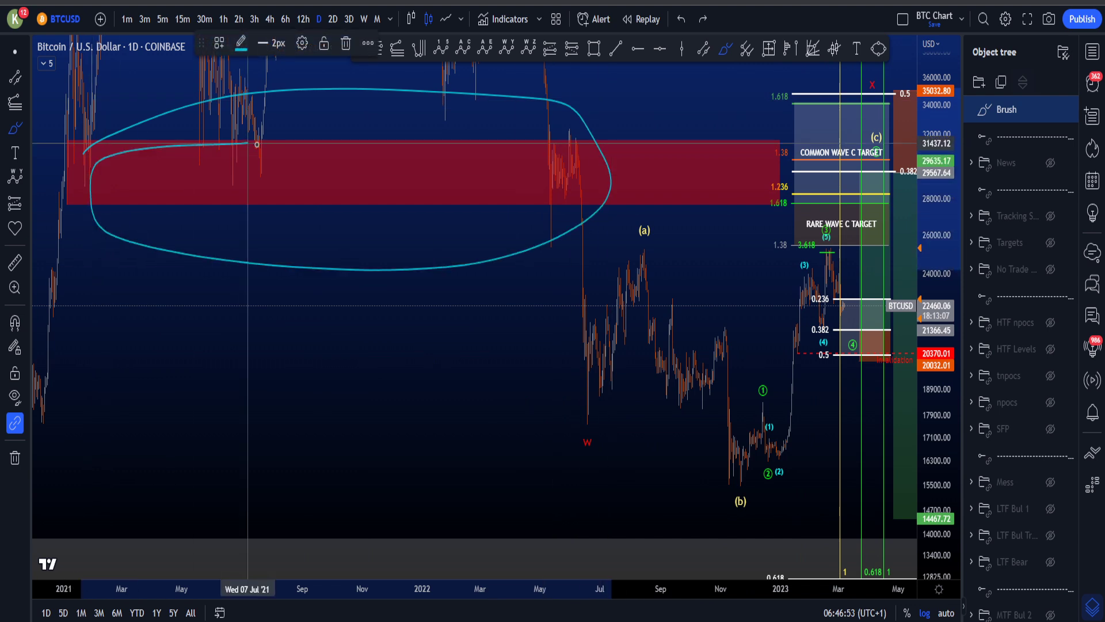
pyautogui.hotkey('ctrl', 'z')
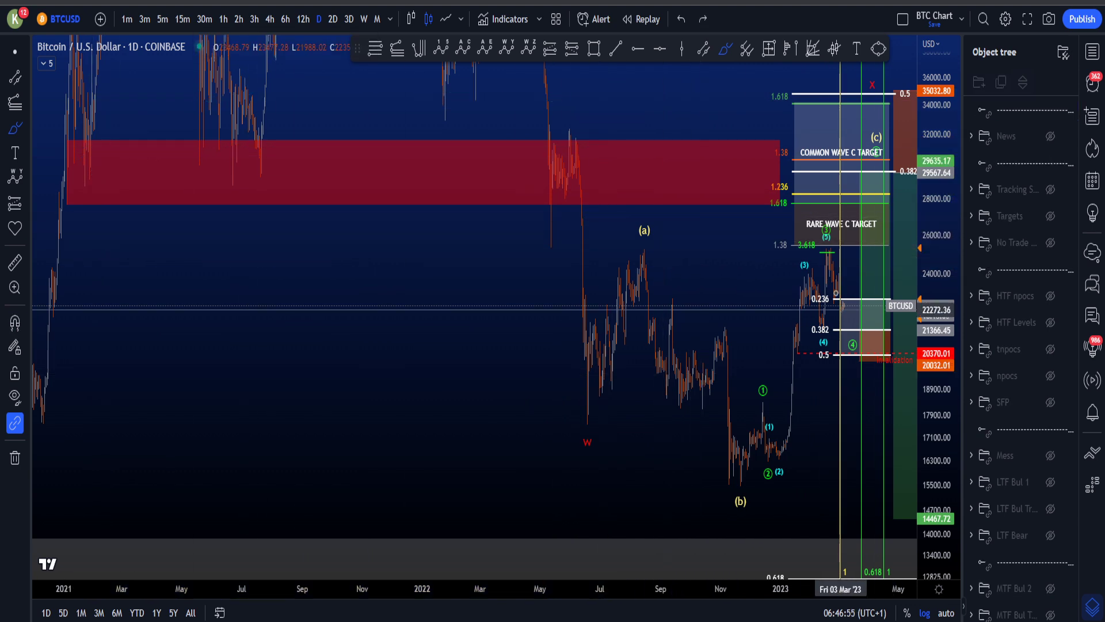
# Step: Brush a rise from the current price into the wave C target zone and back down, and remove the strokes
pyautogui.moveTo(841, 302); pyautogui.dragTo(878, 249)
pyautogui.moveTo(895, 193); pyautogui.dragTo(864, 238)
pyautogui.scroll(3, 863, 238)
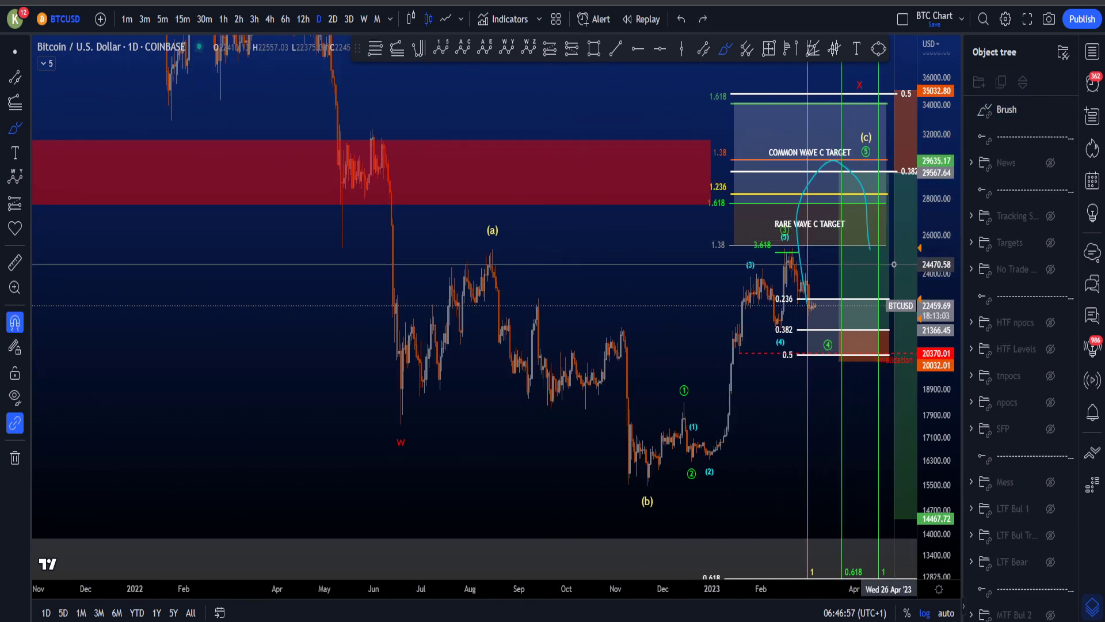
pyautogui.click(1068, 109)
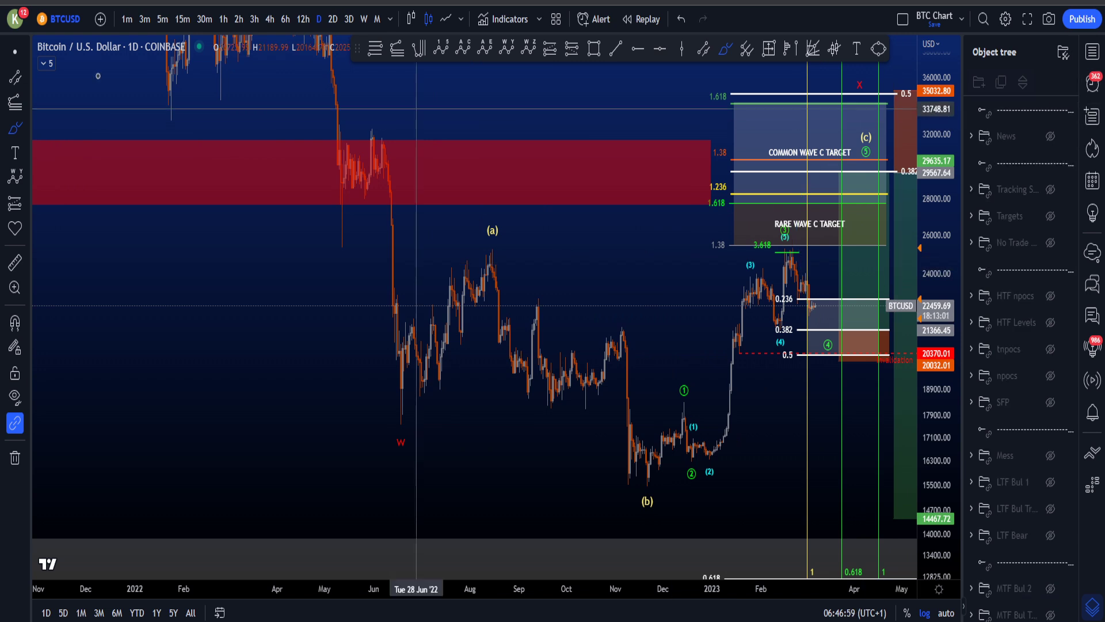
# Step: Bring the short position box and the Y target into view, brush a path from W toward the 0.618 level, and undo it
pyautogui.click(12, 53)
pyautogui.moveTo(603, 118); pyautogui.dragTo(488, 106)
pyautogui.moveTo(952, 126); pyautogui.dragTo(944, 187)
pyautogui.scroll(3, 788, 151)
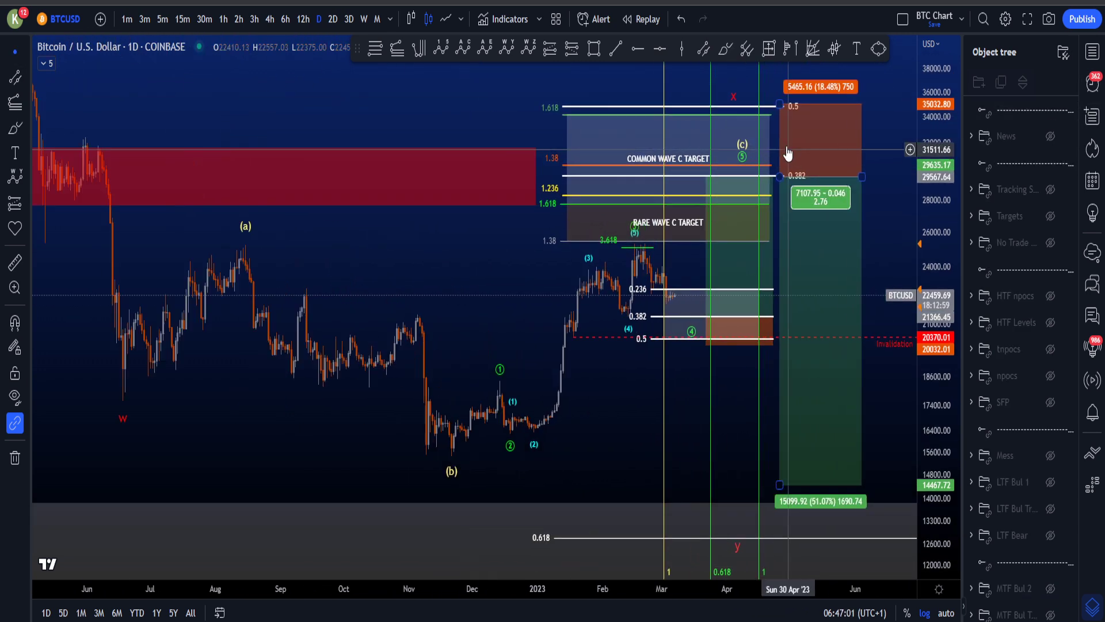
pyautogui.scroll(1, 787, 152)
pyautogui.moveTo(44, 328)
pyautogui.mouseDown()
pyautogui.moveTo(54, 399)
pyautogui.moveTo(368, 282)
pyautogui.moveTo(754, 81)
pyautogui.moveTo(896, 525)
pyautogui.mouseUp()
pyautogui.hotkey('ctrl', 'z')
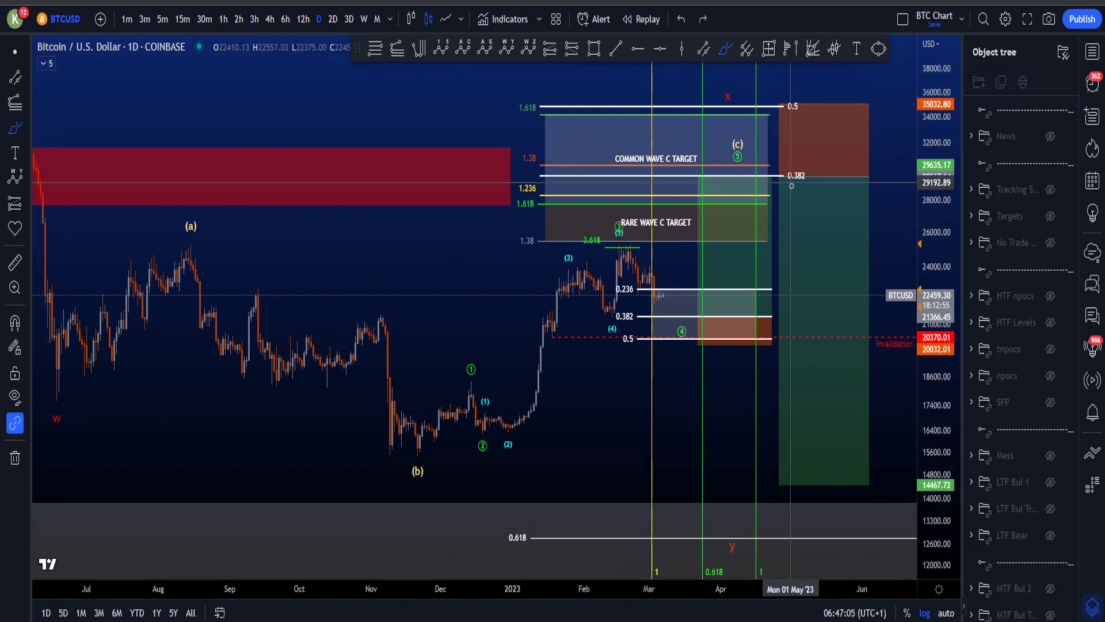
# Step: Brush the expected drop from the 0.382 entry down through the short position box, and undo the strokes
pyautogui.moveTo(780, 173)
pyautogui.mouseDown()
pyautogui.moveTo(745, 172)
pyautogui.moveTo(780, 159)
pyautogui.moveTo(749, 131)
pyautogui.moveTo(772, 105)
pyautogui.moveTo(806, 307)
pyautogui.mouseUp()
pyautogui.hotkey('ctrl', 'z')
pyautogui.hotkey('ctrl', 'z')
pyautogui.hotkey('ctrl', 'z')
pyautogui.hotkey('ctrl', 'z')
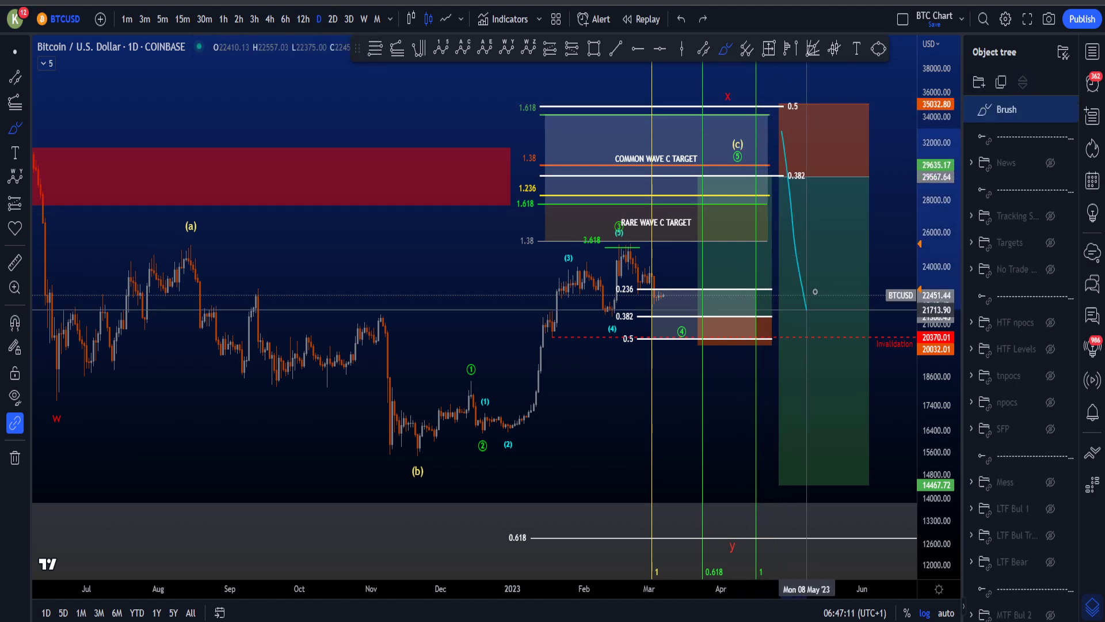
pyautogui.moveTo(823, 262); pyautogui.dragTo(805, 309)
pyautogui.hotkey('ctrl', 'z')
pyautogui.moveTo(933, 245); pyautogui.dragTo(933, 259)
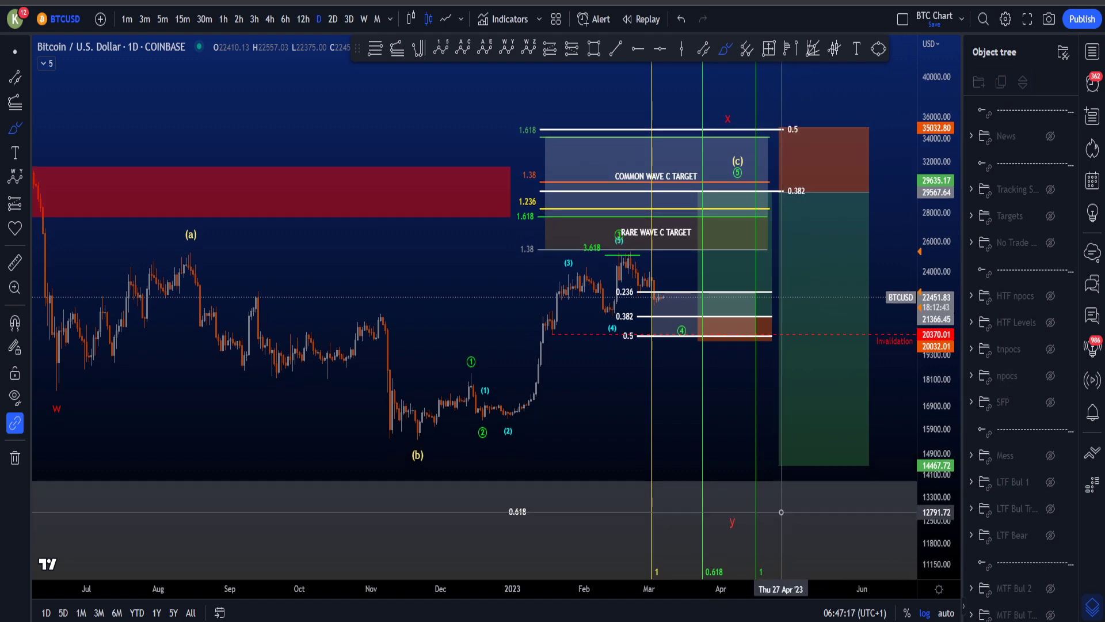
# Step: Hide the two HTF Bul drawing groups and show the next group below them with the alternative wave count
pyautogui.scroll(-3, 1013, 391)
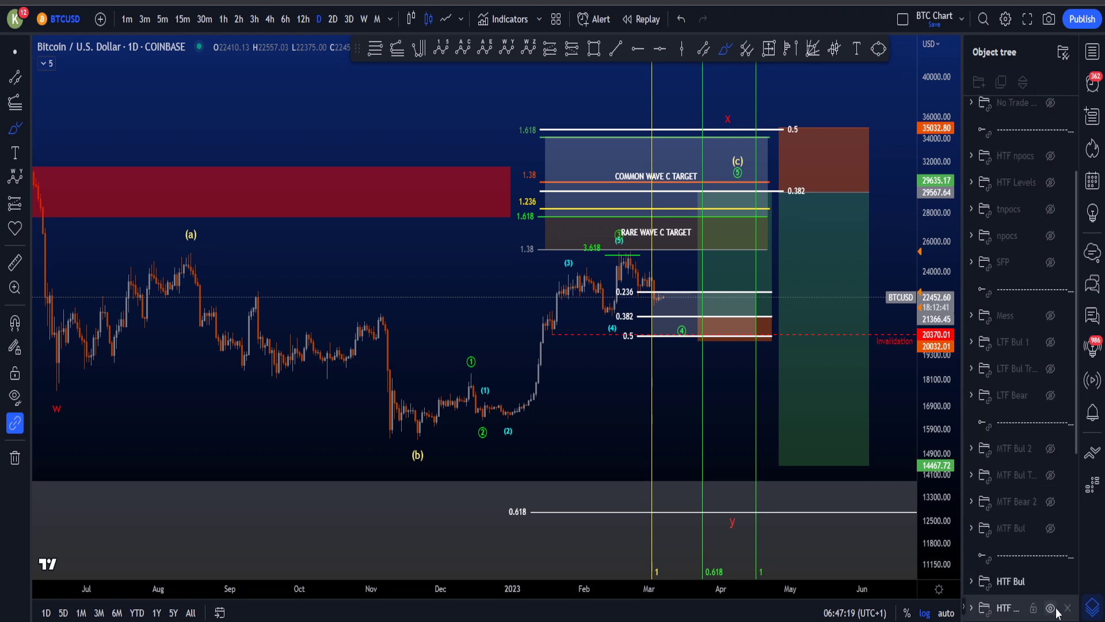
pyautogui.click(1051, 582)
pyautogui.click(1053, 581)
pyautogui.click(1052, 621)
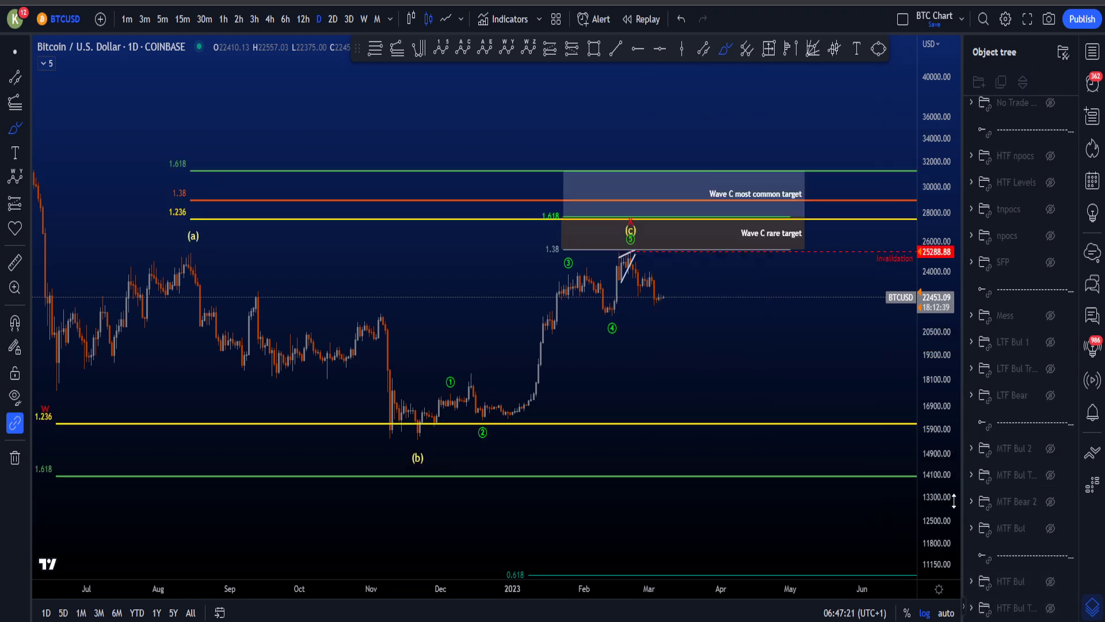
# Step: Circle the X and (c) labels, trace the white converging lines at the February top, and undo the strokes
pyautogui.moveTo(943, 490); pyautogui.dragTo(942, 429)
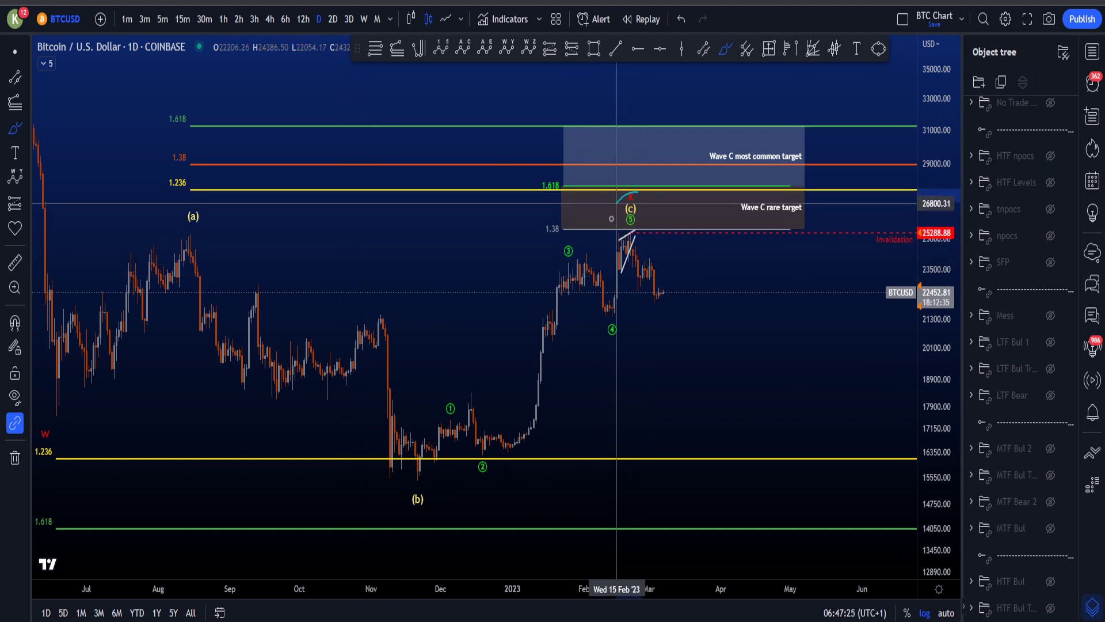
pyautogui.moveTo(617, 203); pyautogui.dragTo(642, 186)
pyautogui.hotkey('ctrl', 'z')
pyautogui.moveTo(605, 257); pyautogui.dragTo(632, 227)
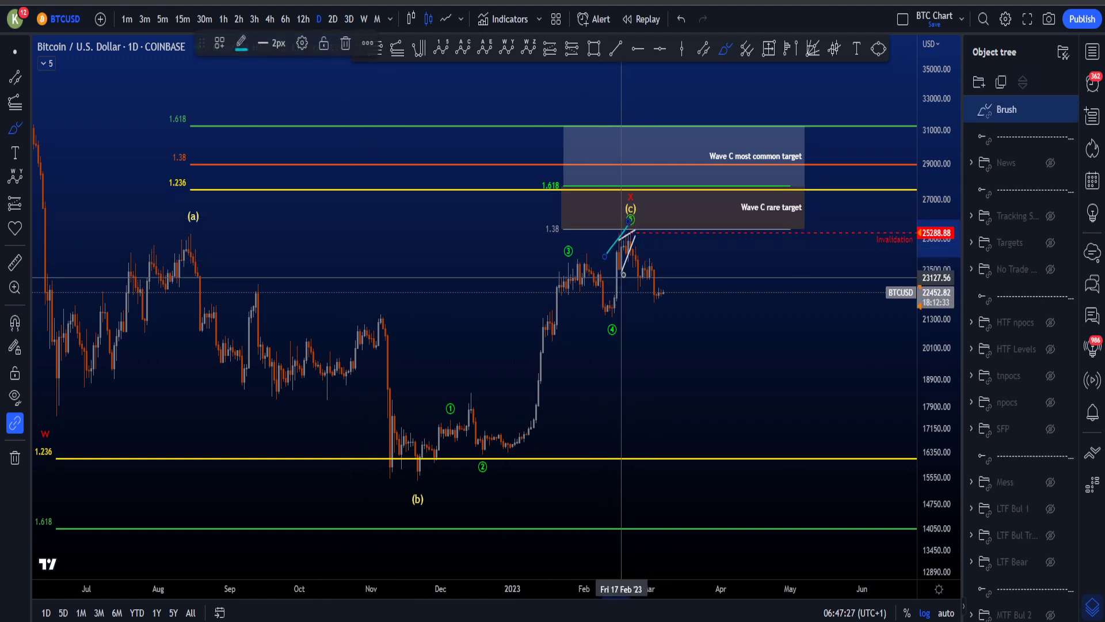
pyautogui.moveTo(619, 276)
pyautogui.mouseDown()
pyautogui.moveTo(637, 235)
pyautogui.moveTo(715, 382)
pyautogui.moveTo(716, 405)
pyautogui.mouseUp()
pyautogui.hotkey('ctrl', 'z')
pyautogui.hotkey('ctrl', 'z')
# Step: Brush the curved end of a projected decline toward the lower 1.236 level, and undo the whole projection
pyautogui.moveTo(724, 350)
pyautogui.mouseDown()
pyautogui.moveTo(728, 423)
pyautogui.moveTo(690, 403)
pyautogui.mouseUp()
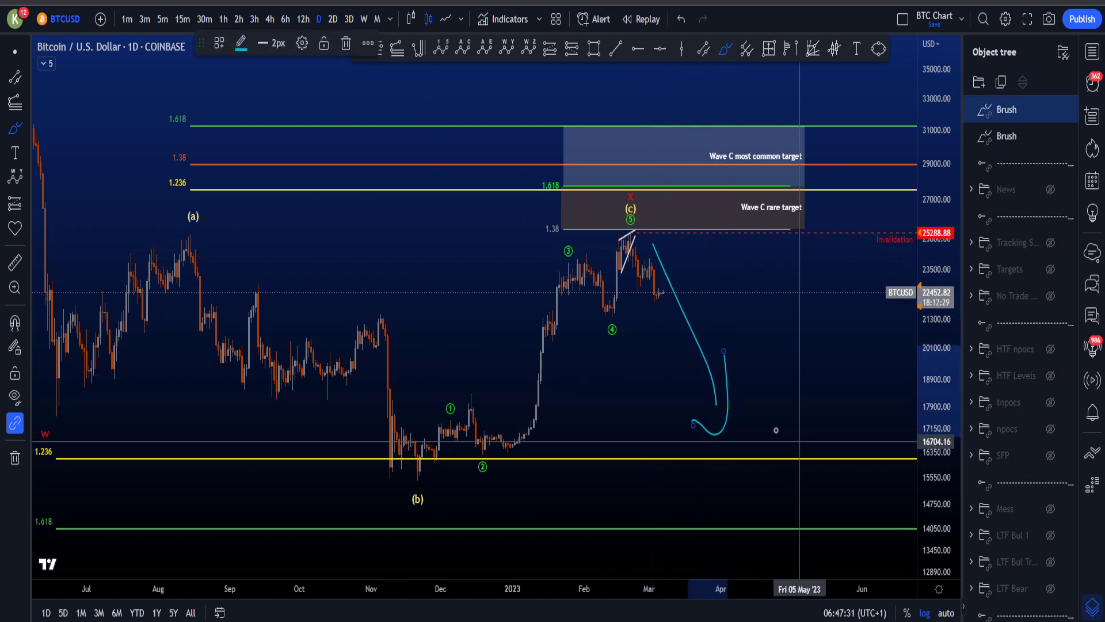
pyautogui.hotkey('ctrl', 'z')
pyautogui.hotkey('ctrl', 'z')
# Step: Circle the wave 5 top at (c), undo that circle, and mark the (b) low with a brush stroke
pyautogui.moveTo(640, 220); pyautogui.dragTo(638, 229)
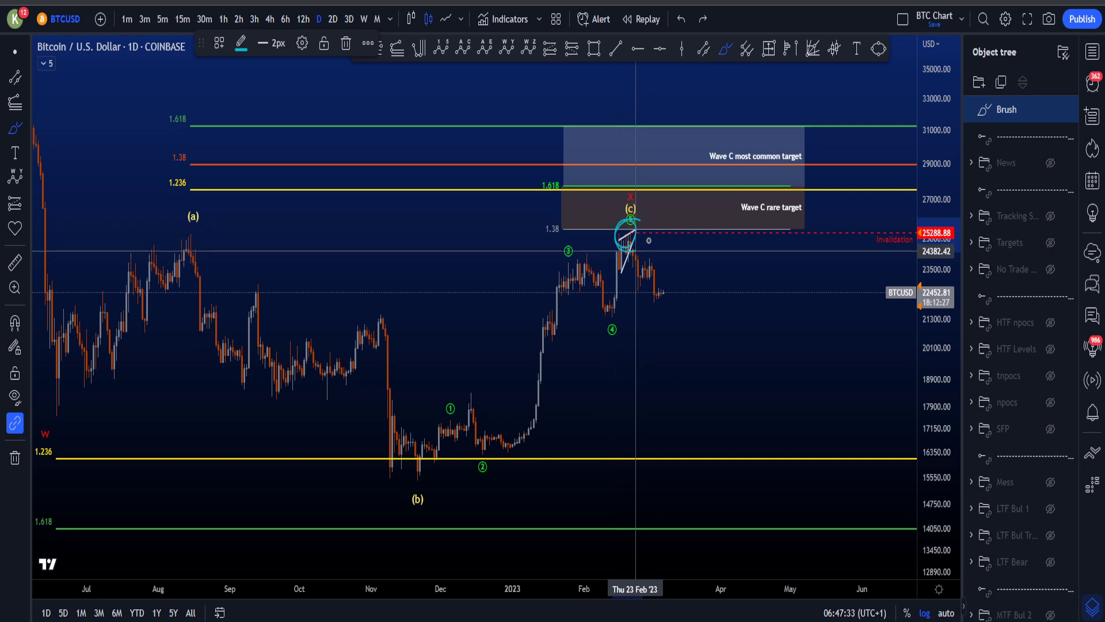
pyautogui.hotkey('ctrl', 'z')
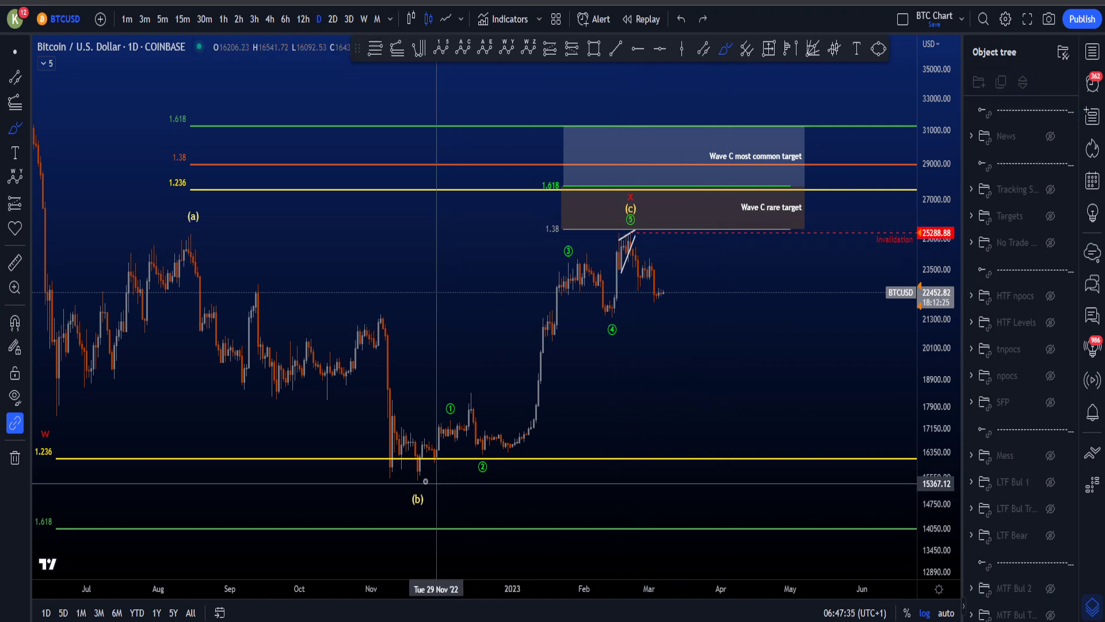
pyautogui.moveTo(415, 481); pyautogui.dragTo(441, 479)
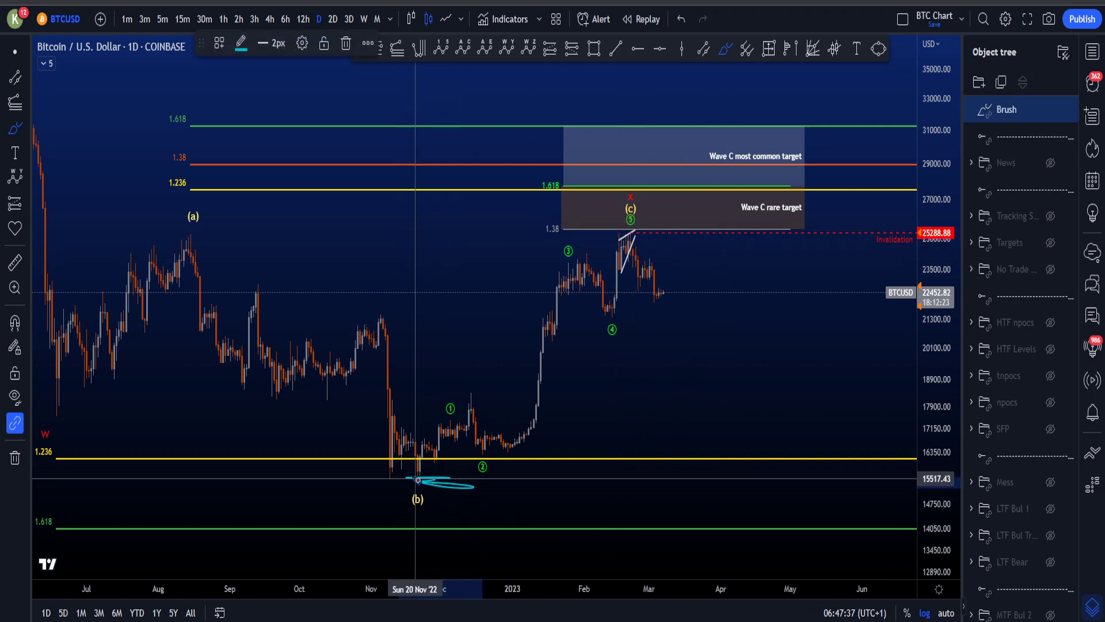
# Step: Undo the brush stroke at the (b) low and hide the alternative wave count drawing group
pyautogui.hotkey('ctrl', 'z')
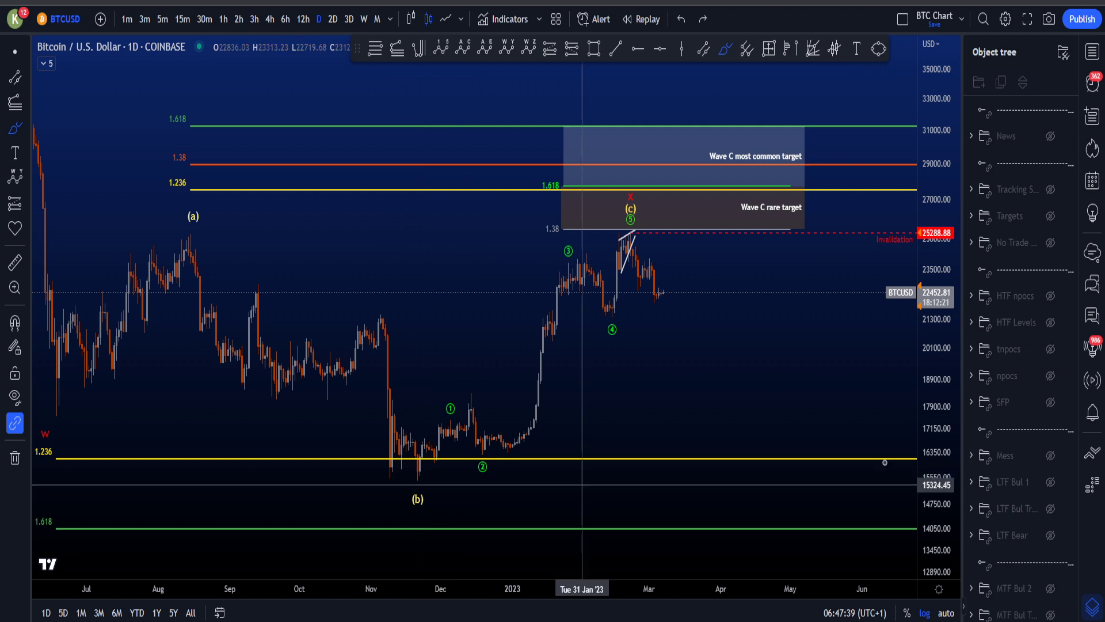
pyautogui.scroll(-6, 1016, 454)
pyautogui.click(1046, 428)
pyautogui.scroll(3, 1047, 397)
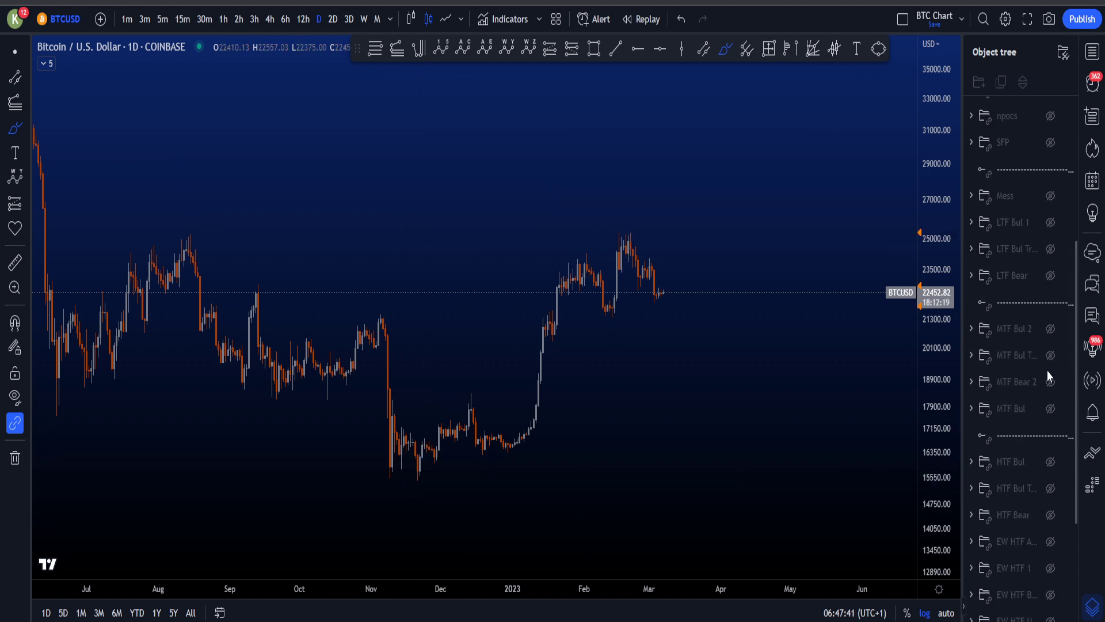
# Step: Show the MTF Bul 2 drawings on the 1-hour chart, rescaled to fit the wave labels from 3 to 4
pyautogui.click(1051, 374)
pyautogui.click(224, 19)
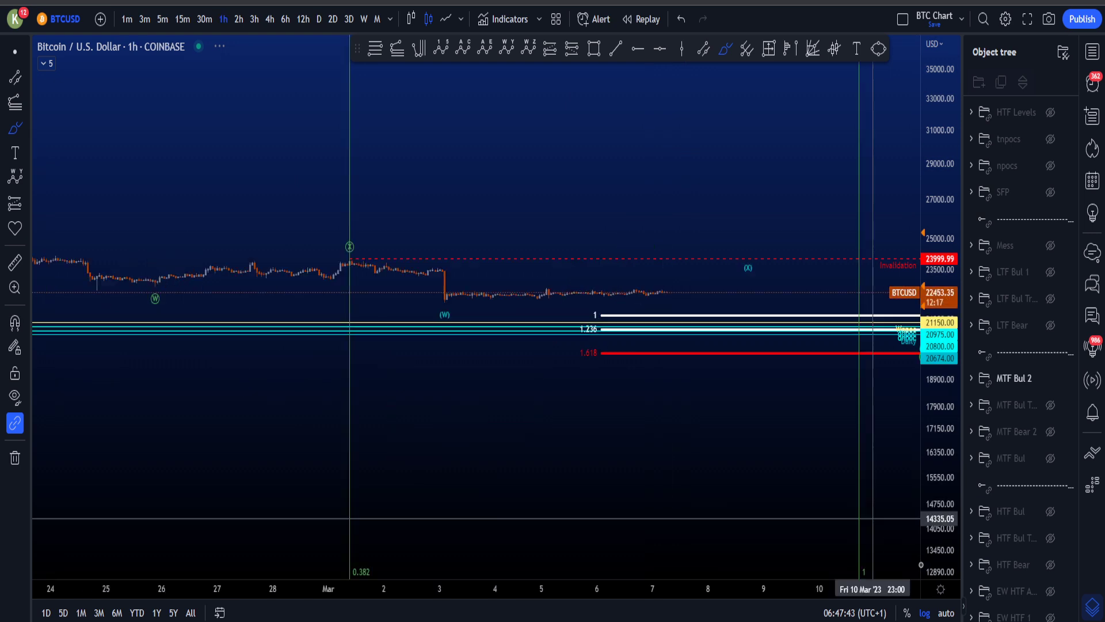
pyautogui.scroll(-4, 192, 112)
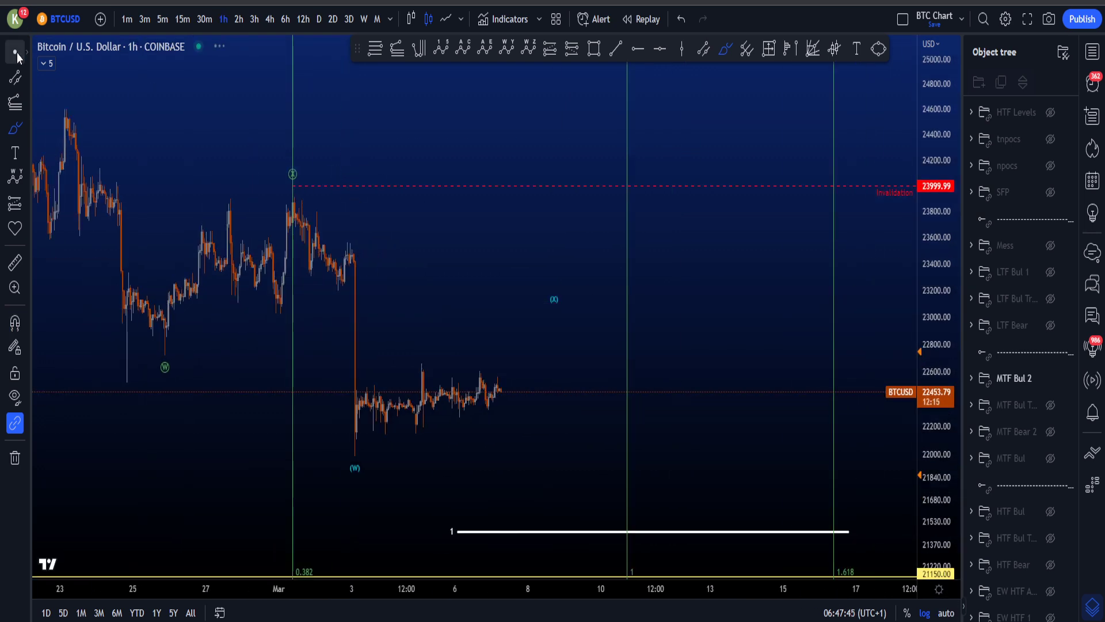
pyautogui.click(15, 52)
pyautogui.moveTo(940, 265); pyautogui.dragTo(938, 352)
pyautogui.moveTo(787, 318); pyautogui.dragTo(743, 232)
pyautogui.moveTo(928, 234); pyautogui.dragTo(909, 326)
pyautogui.scroll(-5, 766, 289)
pyautogui.moveTo(749, 251); pyautogui.dragTo(742, 279)
pyautogui.scroll(3, 683, 271)
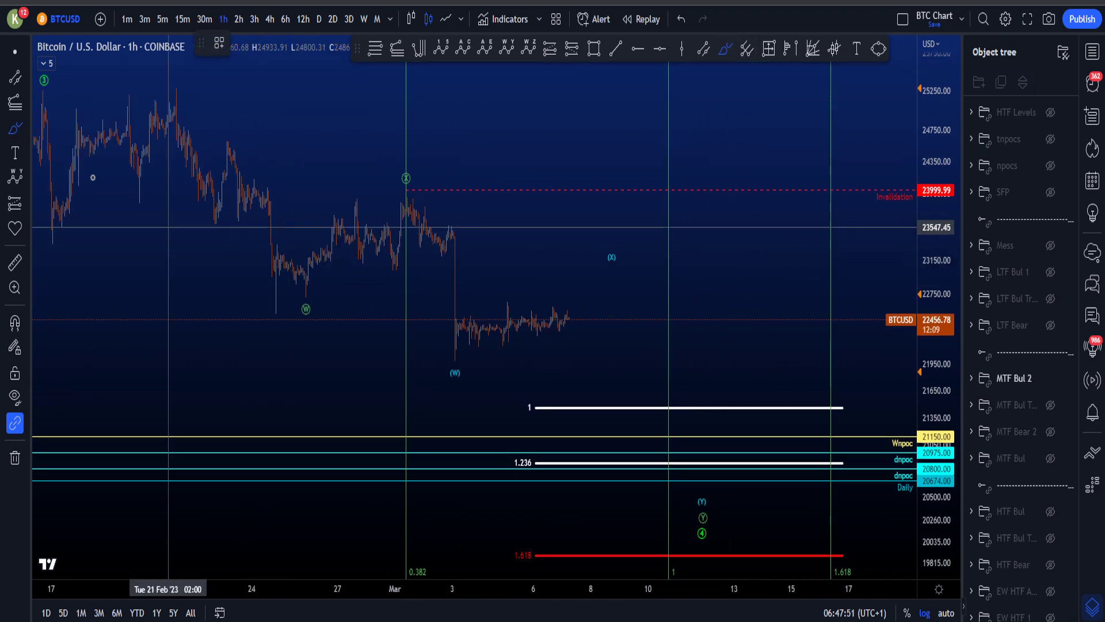
# Step: Circle the wave 4 label, brush a rally from it with a curved top above the invalidation line, and undo the strokes
pyautogui.moveTo(53, 111)
pyautogui.mouseDown()
pyautogui.moveTo(308, 304)
pyautogui.moveTo(398, 184)
pyautogui.moveTo(718, 537)
pyautogui.moveTo(758, 118)
pyautogui.moveTo(783, 178)
pyautogui.mouseUp()
pyautogui.hotkey('ctrl', 'z')
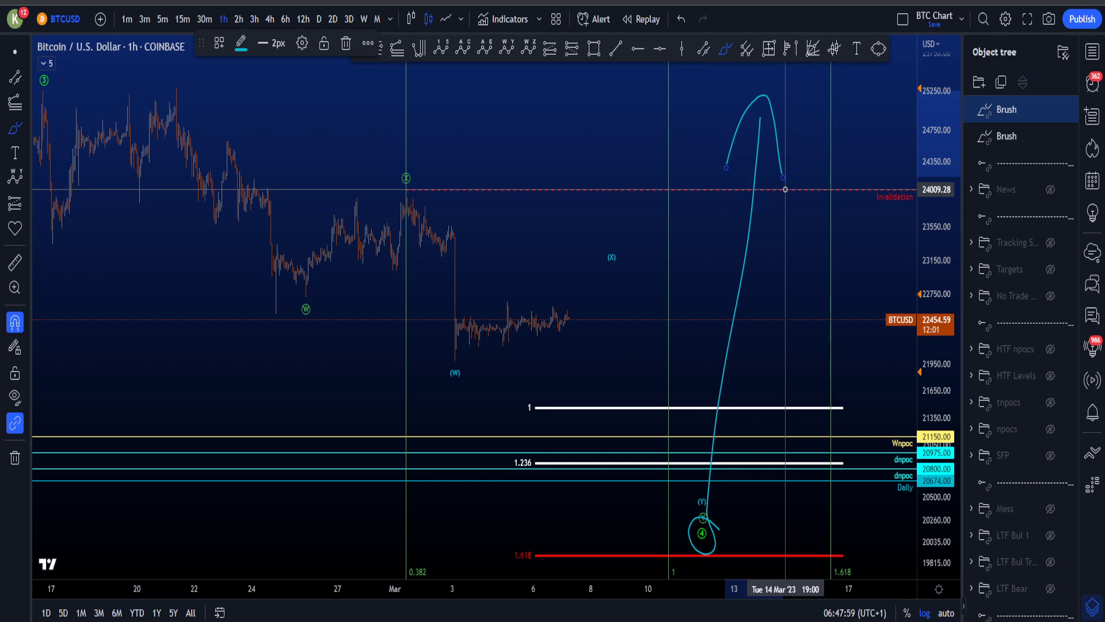
pyautogui.hotkey('ctrl', 'z')
pyautogui.hotkey('ctrl', 'z')
# Step: Brush a projected decline from wave 3 to below 1.236, a rally past invalidation and a sharp drop, and undo it
pyautogui.moveTo(67, 121)
pyautogui.mouseDown()
pyautogui.moveTo(668, 526)
pyautogui.moveTo(809, 118)
pyautogui.moveTo(889, 572)
pyautogui.moveTo(858, 548)
pyautogui.moveTo(871, 495)
pyautogui.moveTo(892, 101)
pyautogui.mouseUp()
pyautogui.hotkey('ctrl', 'z')
pyautogui.hotkey('ctrl', 'z')
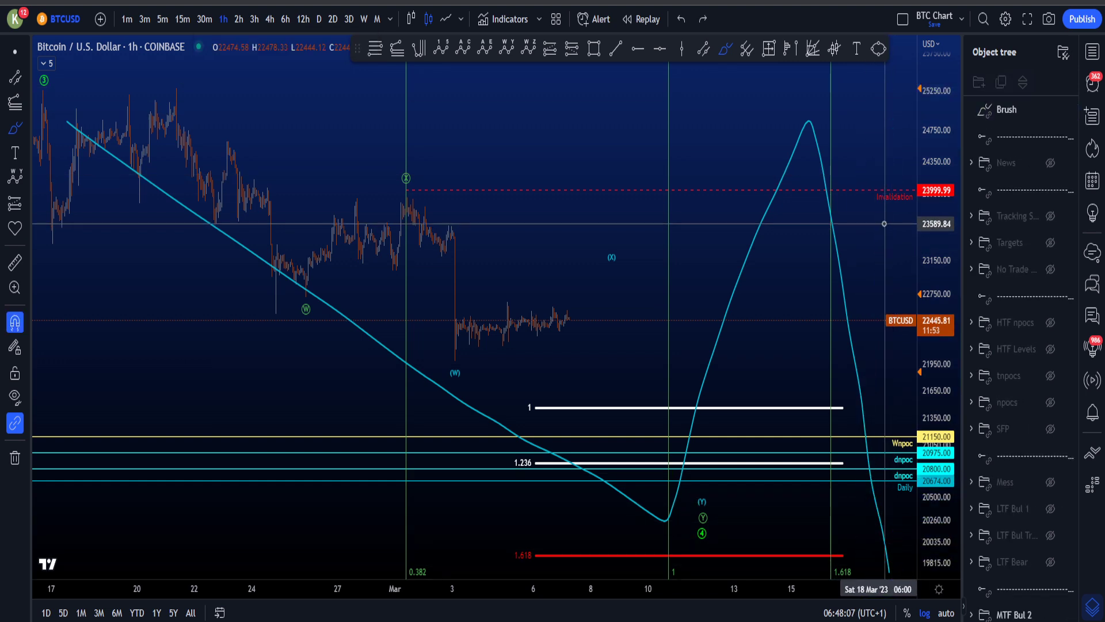
pyautogui.hotkey('ctrl', 'z')
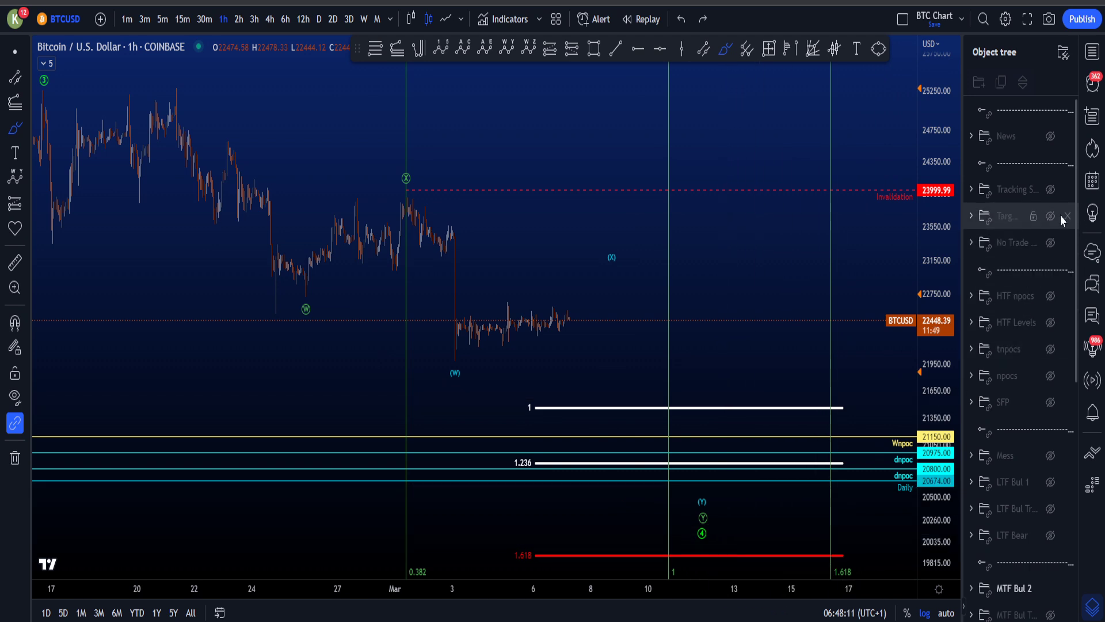
# Step: Show the Targets drawings, brush the path from the X top toward (Y), undo the stroke, and fit the price scale
pyautogui.moveTo(409, 200)
pyautogui.mouseDown()
pyautogui.moveTo(456, 322)
pyautogui.moveTo(580, 260)
pyautogui.moveTo(720, 485)
pyautogui.mouseUp()
pyautogui.hotkey('ctrl', 'z')
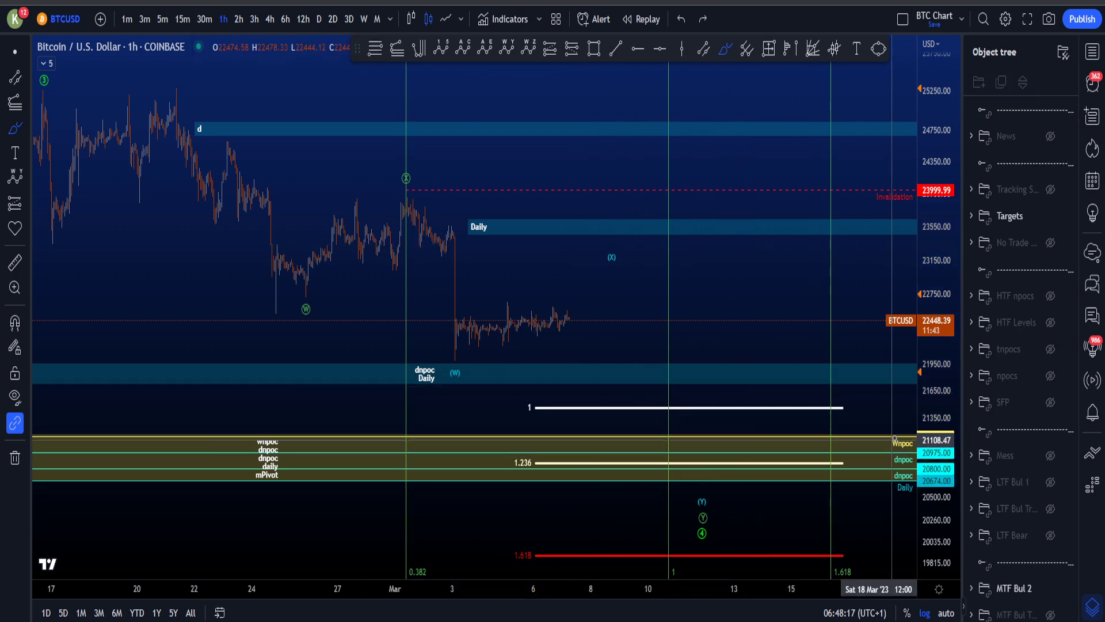
pyautogui.moveTo(946, 418); pyautogui.dragTo(945, 463)
pyautogui.scroll(-1, 750, 456)
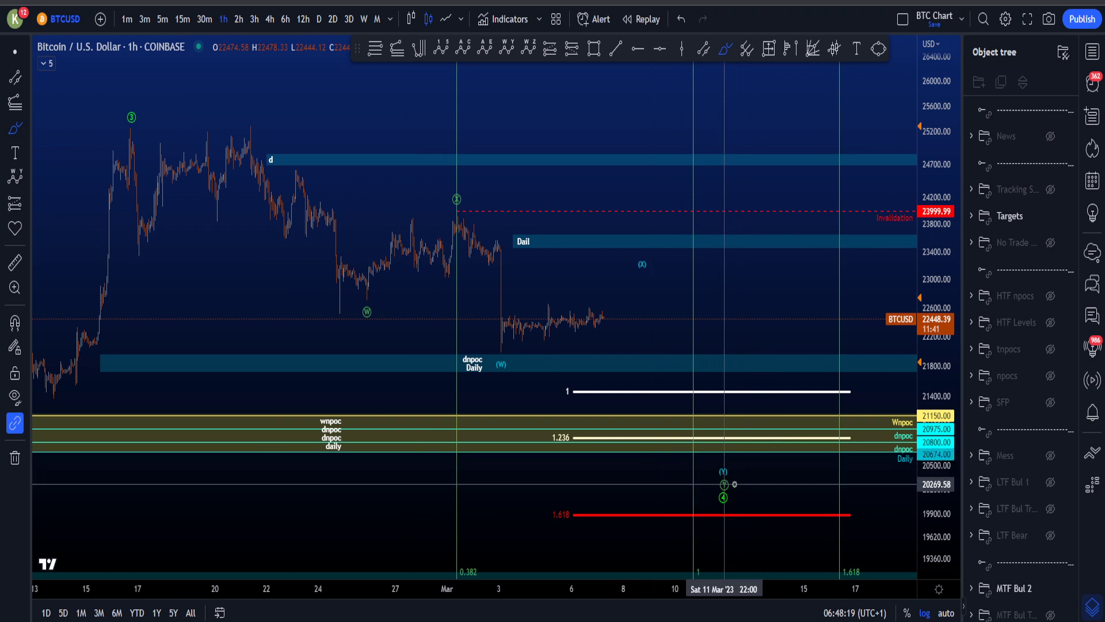
# Step: Mark the Y and 4 labels with the brush, trace the decline from wave 3 toward (Y), and undo the strokes
pyautogui.moveTo(732, 480); pyautogui.dragTo(734, 492)
pyautogui.hotkey('ctrl', 'z')
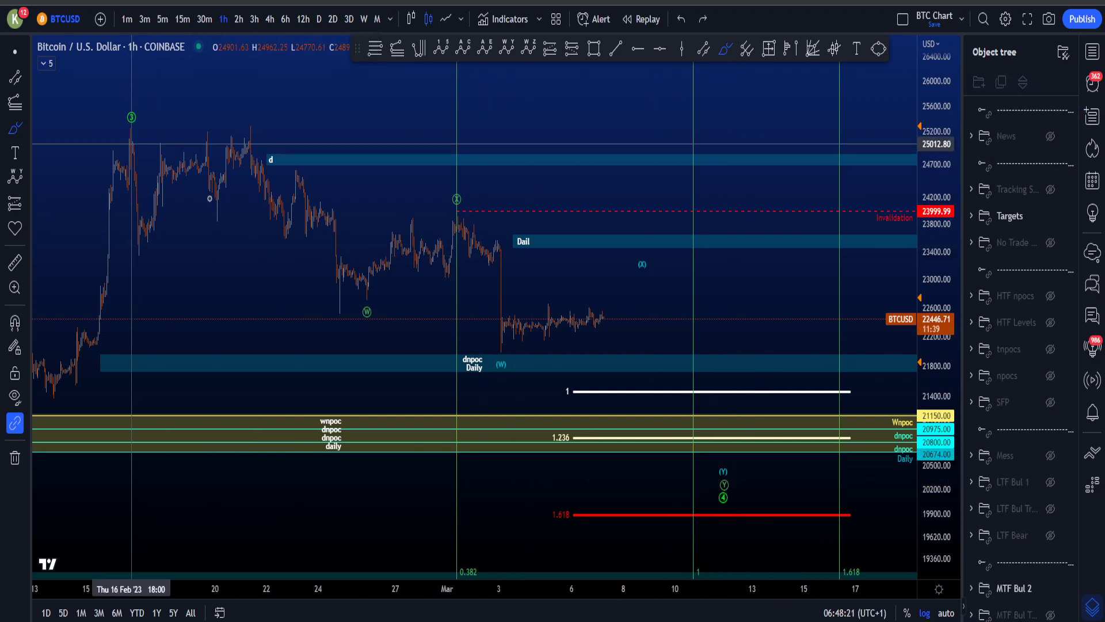
pyautogui.moveTo(135, 148); pyautogui.dragTo(489, 217)
pyautogui.moveTo(523, 258); pyautogui.dragTo(714, 476)
pyautogui.hotkey('ctrl', 'z')
pyautogui.scroll(-1, 632, 436)
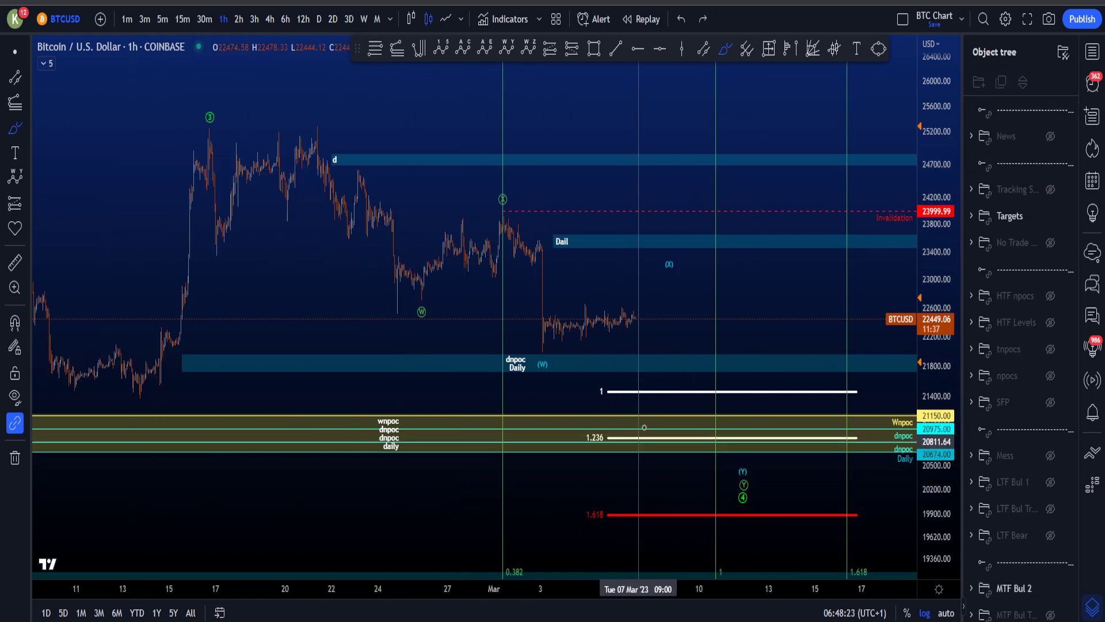
# Step: Circle the 1.236 level and the range between the 1 and 1.236 levels, undoing each stroke
pyautogui.moveTo(638, 419); pyautogui.dragTo(609, 449)
pyautogui.hotkey('ctrl', 'z')
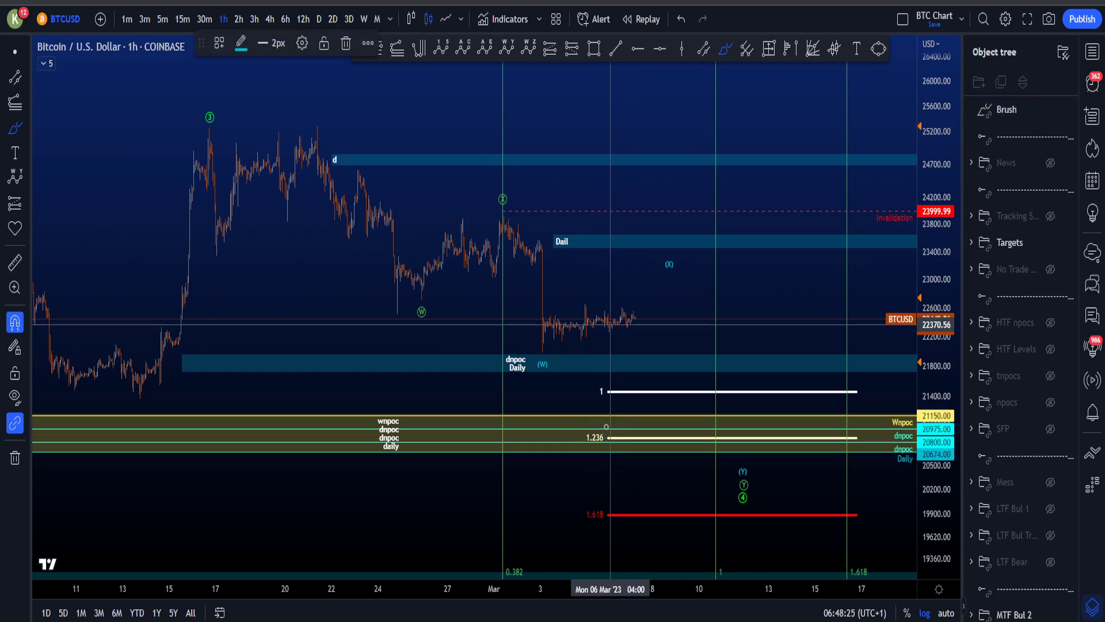
pyautogui.moveTo(615, 378)
pyautogui.mouseDown()
pyautogui.moveTo(602, 377)
pyautogui.moveTo(577, 420)
pyautogui.moveTo(627, 391)
pyautogui.mouseUp()
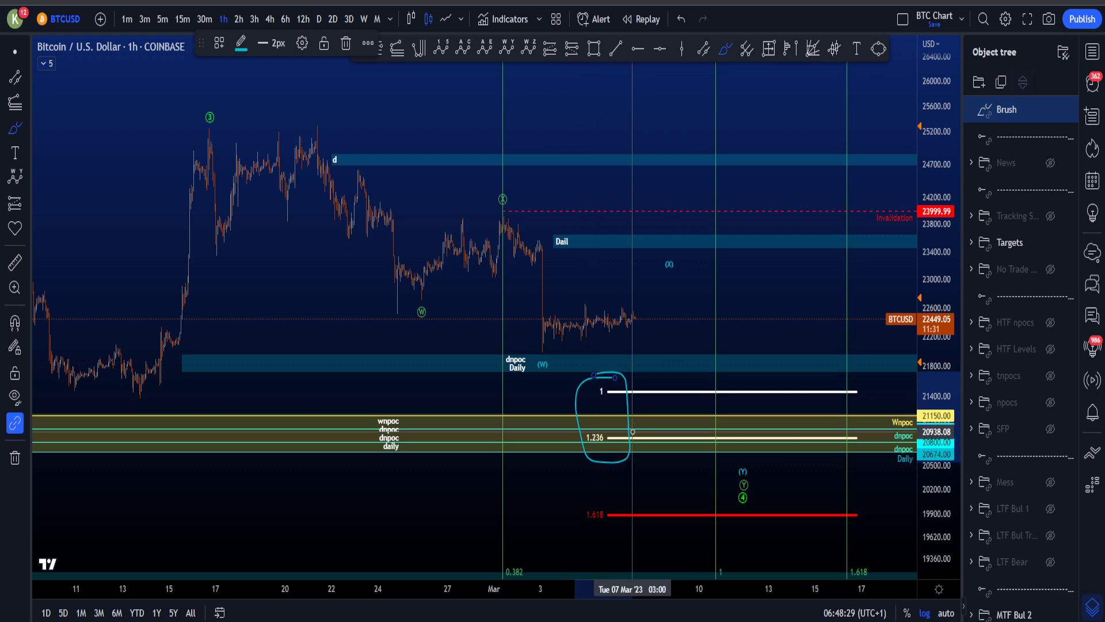
pyautogui.hotkey('ctrl', 'z')
# Step: Trace the move from wave 3 through W to X, circle the 1.236 level, and undo the strokes
pyautogui.moveTo(222, 112)
pyautogui.mouseDown()
pyautogui.moveTo(208, 137)
pyautogui.moveTo(431, 297)
pyautogui.moveTo(501, 201)
pyautogui.mouseUp()
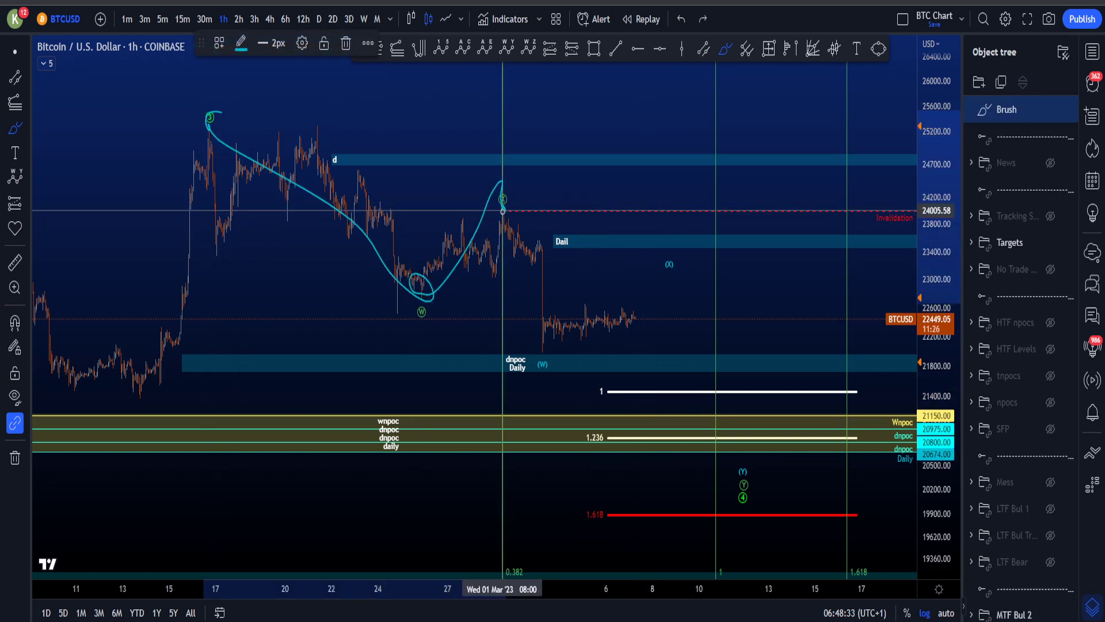
pyautogui.hotkey('ctrl', 'z')
pyautogui.moveTo(606, 417); pyautogui.dragTo(615, 442)
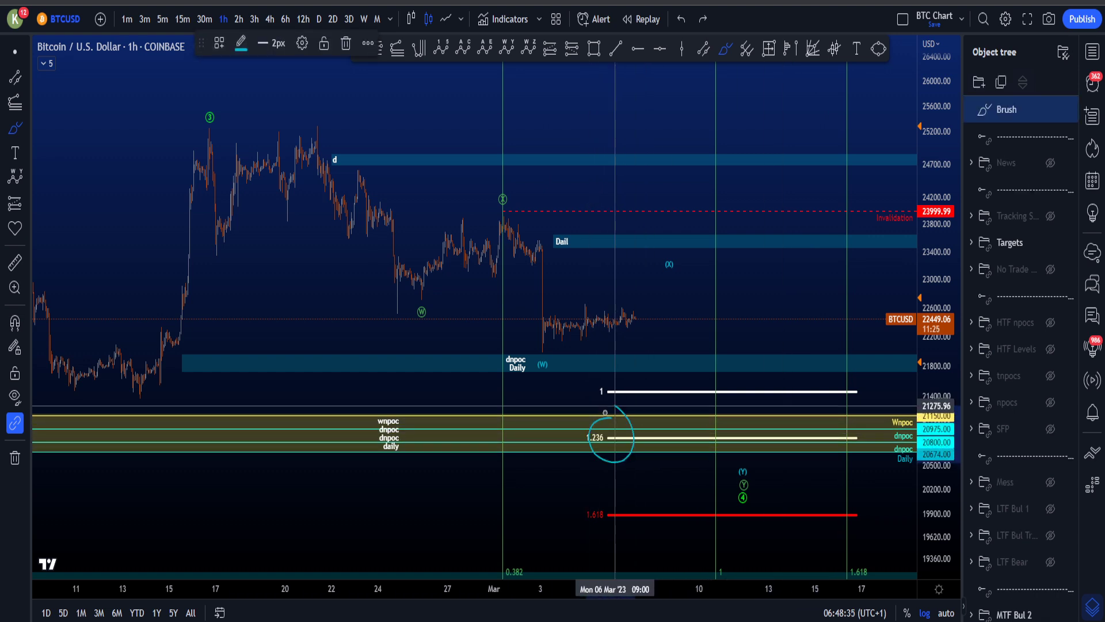
pyautogui.moveTo(737, 432); pyautogui.dragTo(772, 459)
pyautogui.hotkey('ctrl', 'z')
# Step: Brush an arrow pointing down into the yellow target zone, and undo its strokes
pyautogui.moveTo(740, 357); pyautogui.dragTo(873, 424)
pyautogui.moveTo(851, 393)
pyautogui.mouseDown()
pyautogui.moveTo(878, 431)
pyautogui.moveTo(861, 453)
pyautogui.mouseUp()
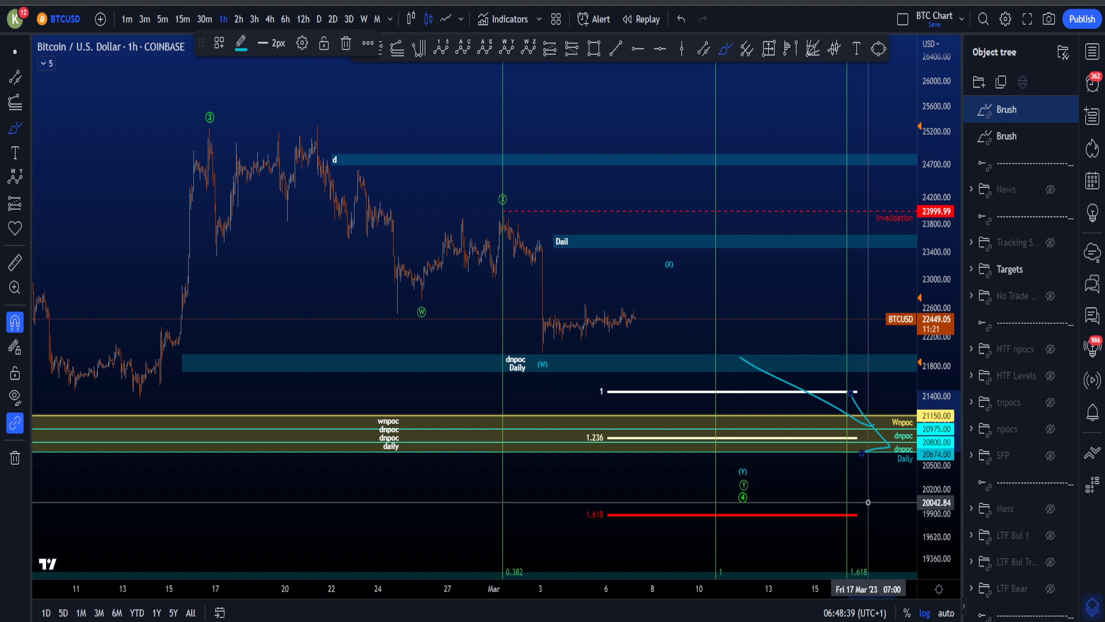
pyautogui.hotkey('ctrl', 'z')
pyautogui.hotkey('ctrl', 'z')
# Step: Compress the price scale, mark the X top at the invalidation line with the brush, and undo the stroke
pyautogui.moveTo(927, 456); pyautogui.dragTo(906, 488)
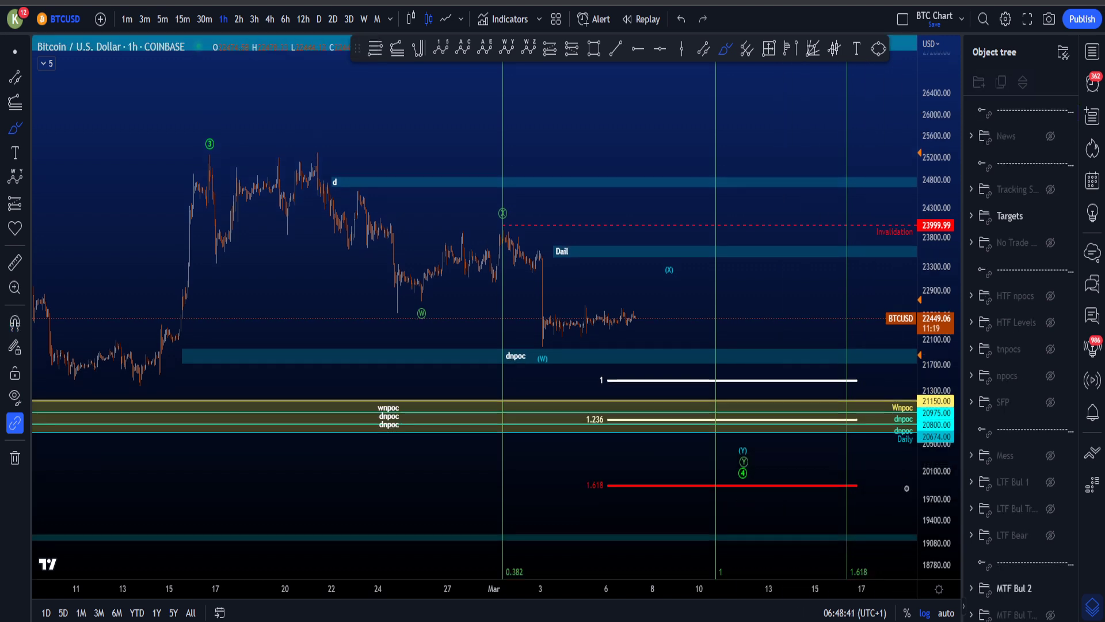
pyautogui.scroll(-3, 907, 489)
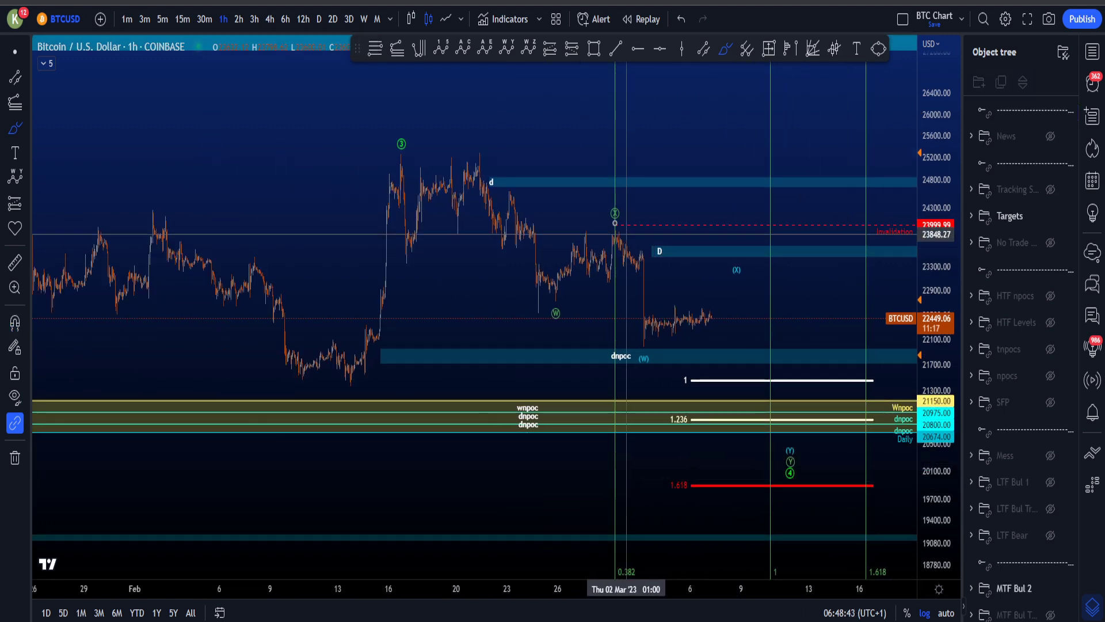
pyautogui.moveTo(615, 222)
pyautogui.mouseDown()
pyautogui.moveTo(600, 229)
pyautogui.moveTo(620, 226)
pyautogui.mouseUp()
pyautogui.hotkey('ctrl', 'z')
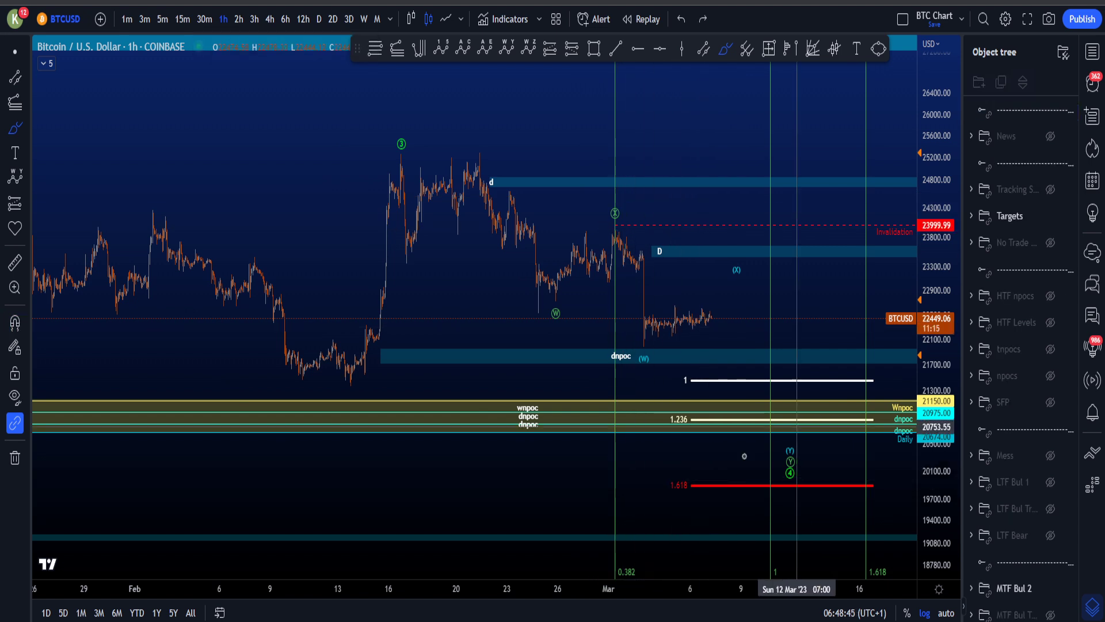
# Step: Circle the red 1.618 label and the wave 4 label with the brush, undoing each circle
pyautogui.moveTo(694, 473)
pyautogui.mouseDown()
pyautogui.moveTo(701, 501)
pyautogui.moveTo(698, 475)
pyautogui.mouseUp()
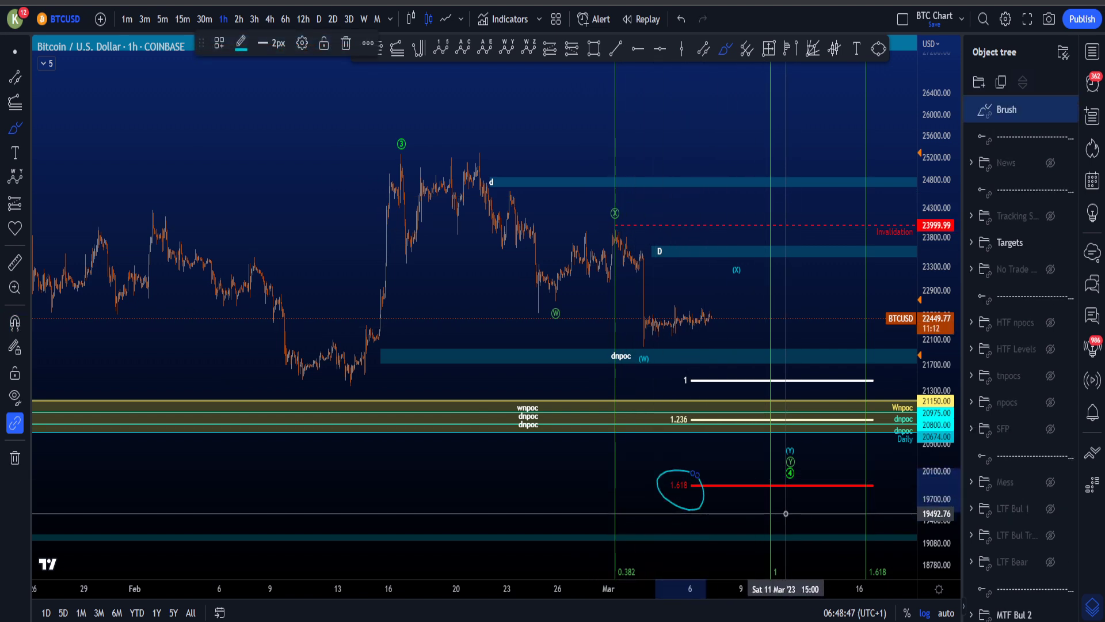
pyautogui.hotkey('ctrl', 'z')
pyautogui.scroll(-4, 787, 508)
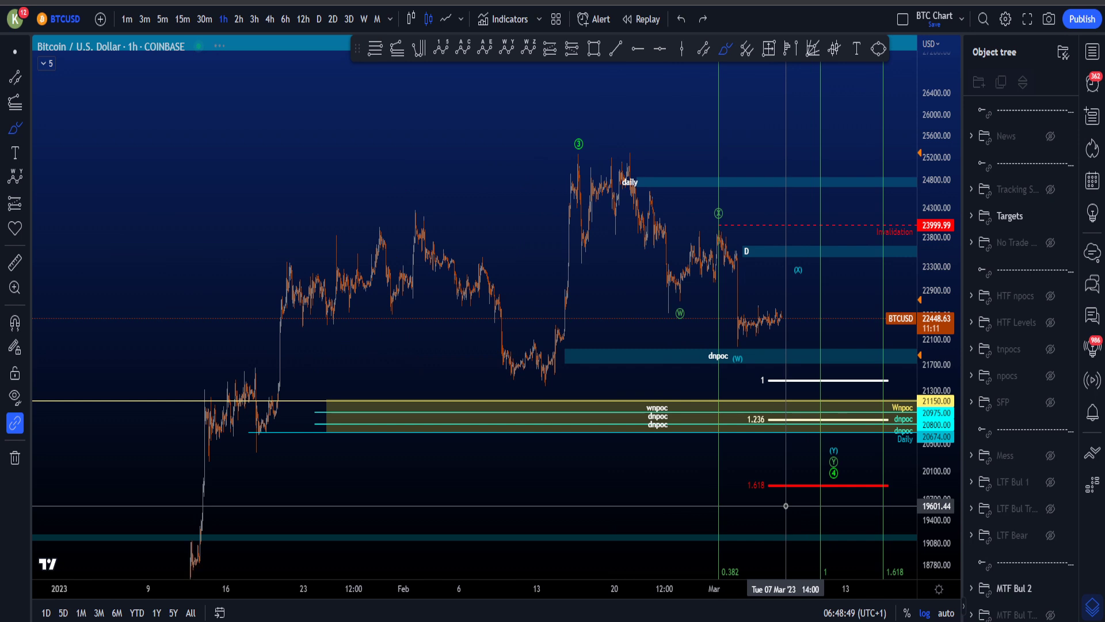
pyautogui.scroll(4, 788, 502)
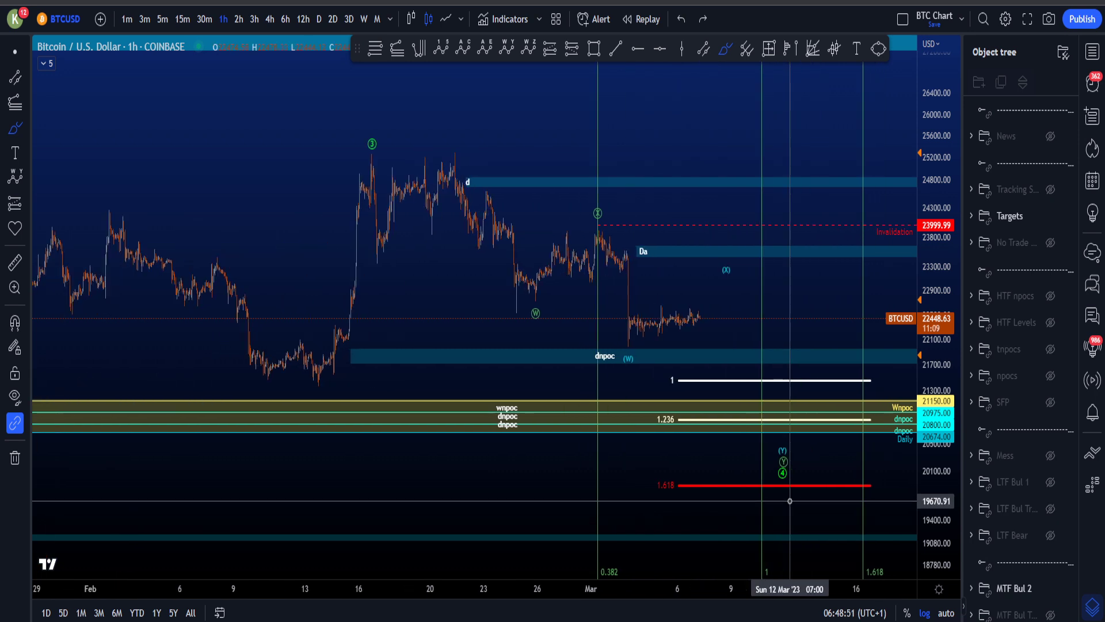
pyautogui.moveTo(755, 465)
pyautogui.mouseDown()
pyautogui.moveTo(762, 487)
pyautogui.moveTo(756, 468)
pyautogui.mouseUp()
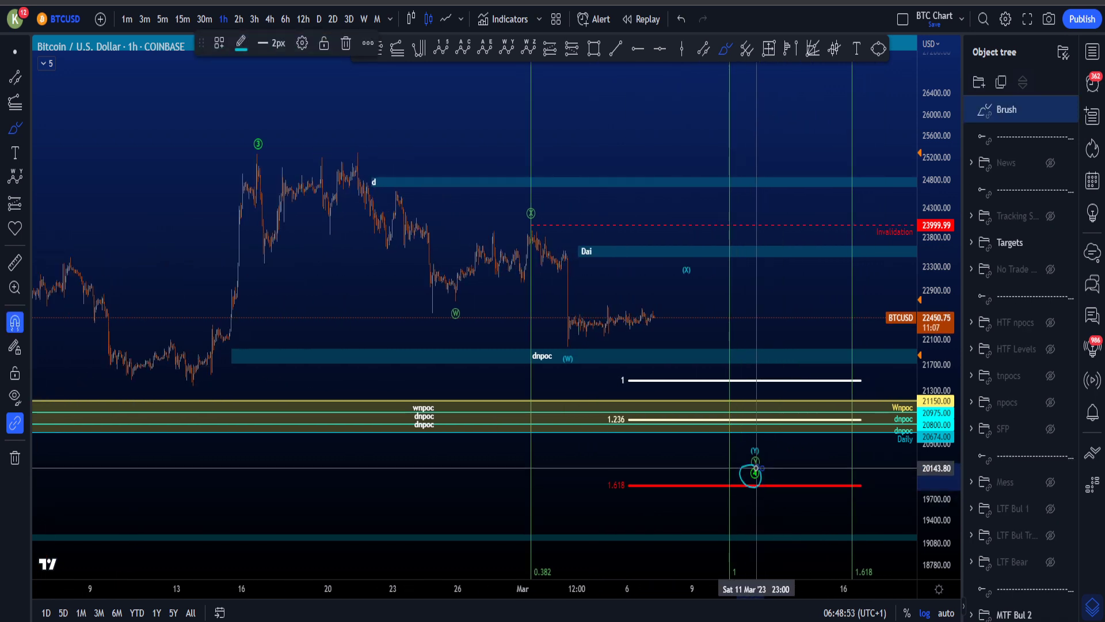
pyautogui.hotkey('ctrl', 'z')
# Step: Show the MTF Bul Trades drawing group together with the MTF Bul 2 group
pyautogui.scroll(-3, 1018, 487)
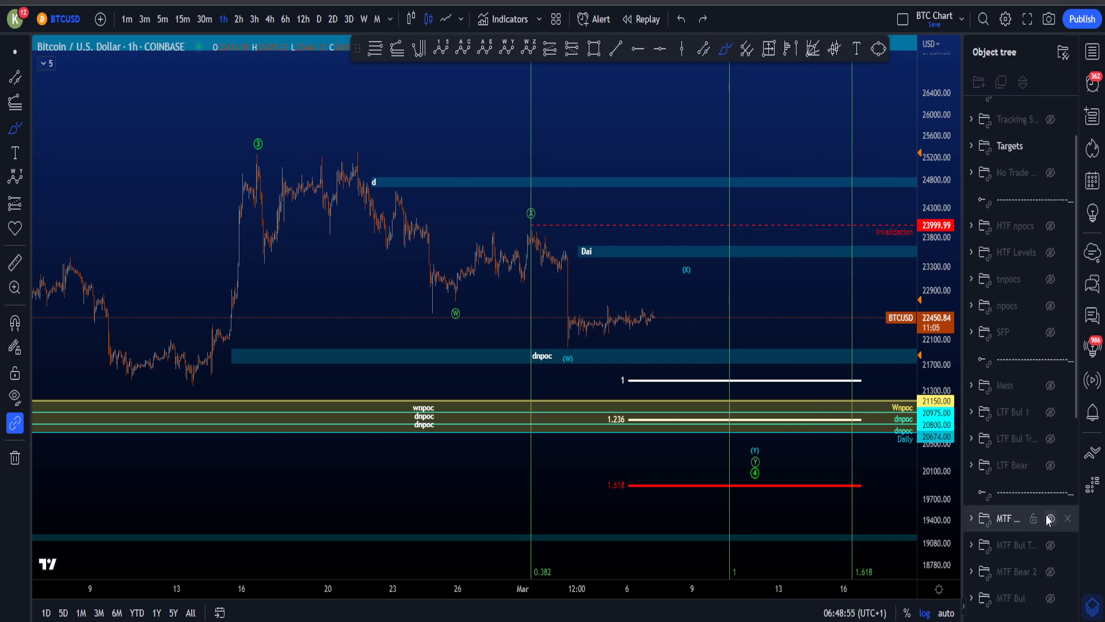
pyautogui.click(1050, 518)
pyautogui.click(1051, 545)
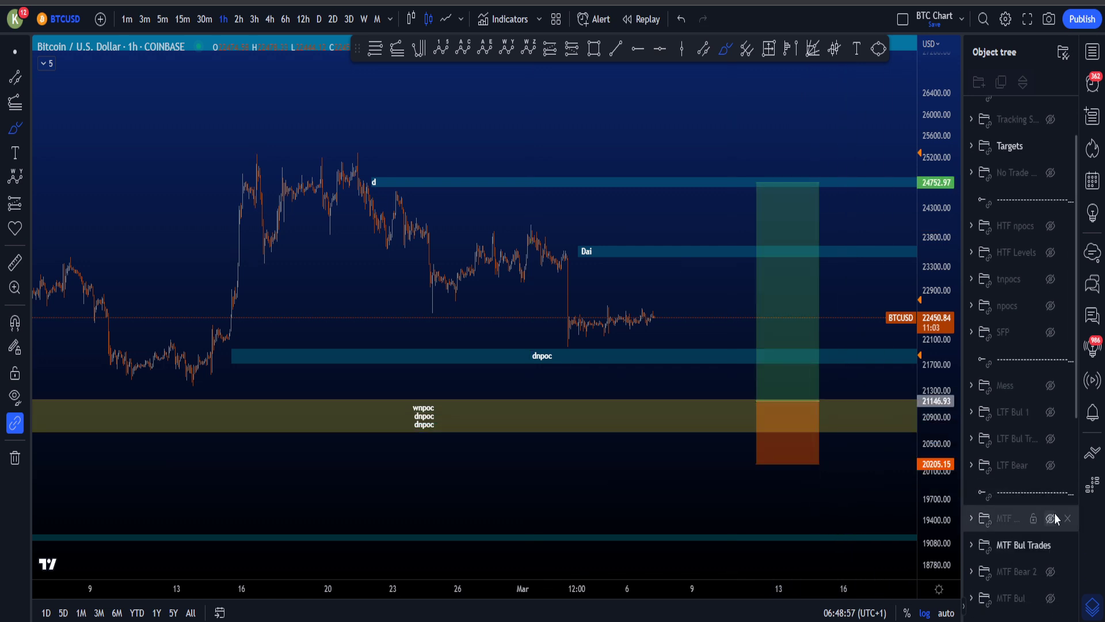
pyautogui.click(1051, 518)
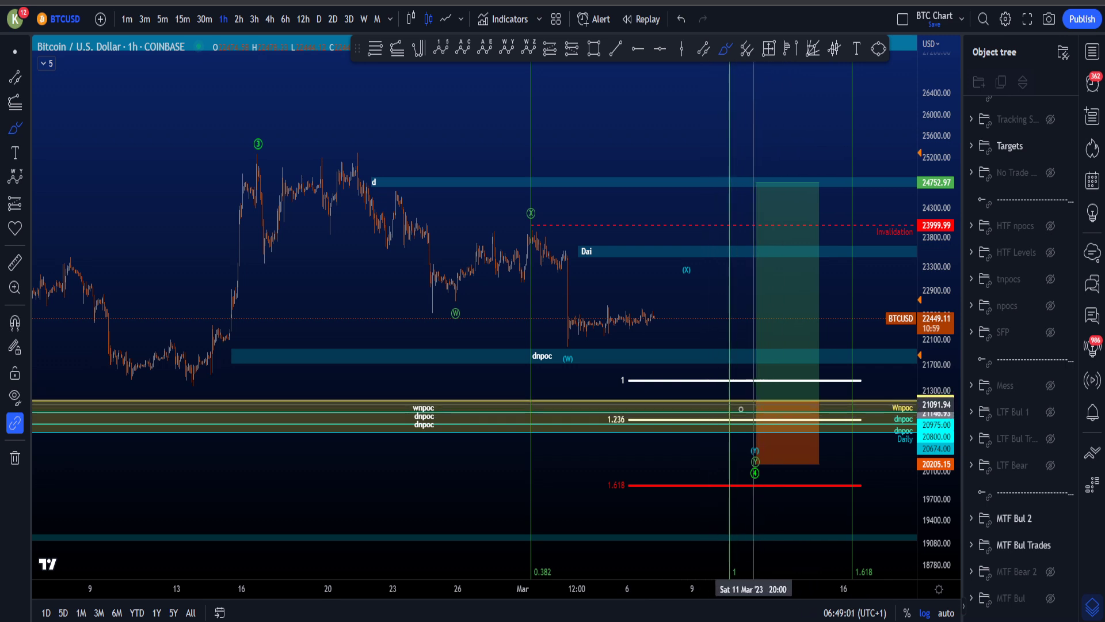
# Step: Mark the upper edge of the yellow zone beside the trade box and the mid-January low, undoing each stroke
pyautogui.moveTo(741, 409); pyautogui.dragTo(734, 404)
pyautogui.hotkey('ctrl', 'z')
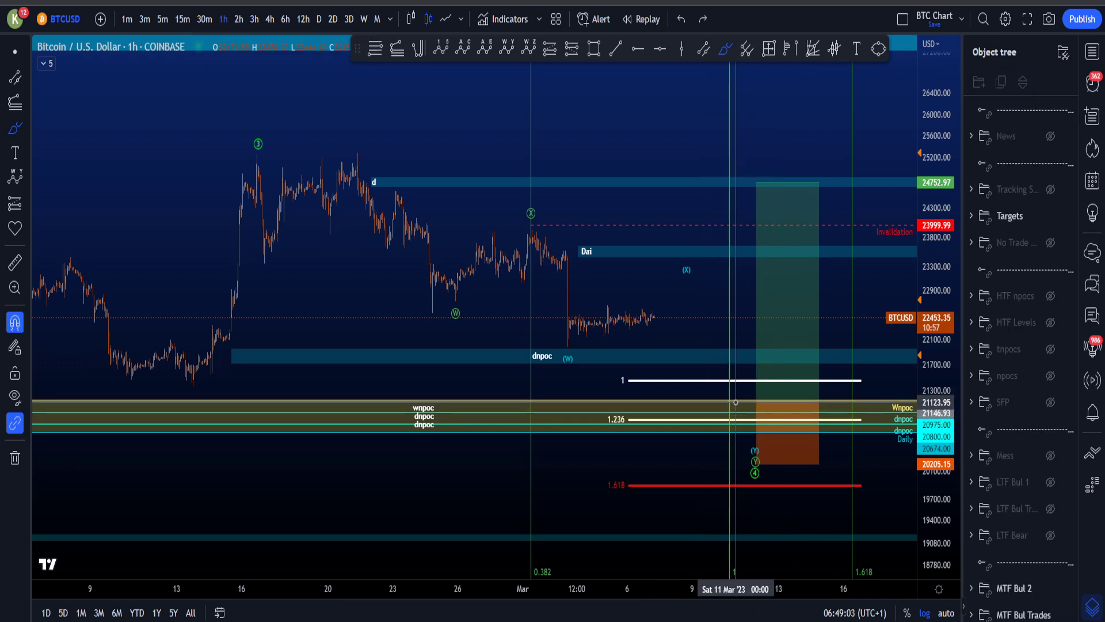
pyautogui.scroll(-5, 737, 403)
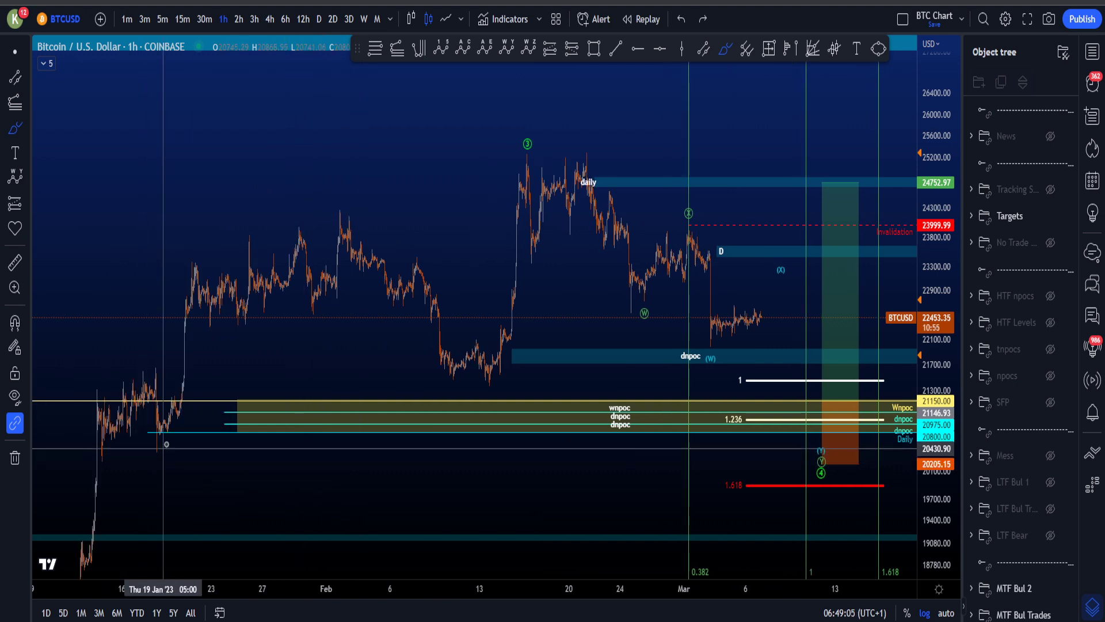
pyautogui.moveTo(162, 442)
pyautogui.mouseDown()
pyautogui.moveTo(138, 465)
pyautogui.moveTo(151, 444)
pyautogui.mouseUp()
pyautogui.hotkey('ctrl', 'z')
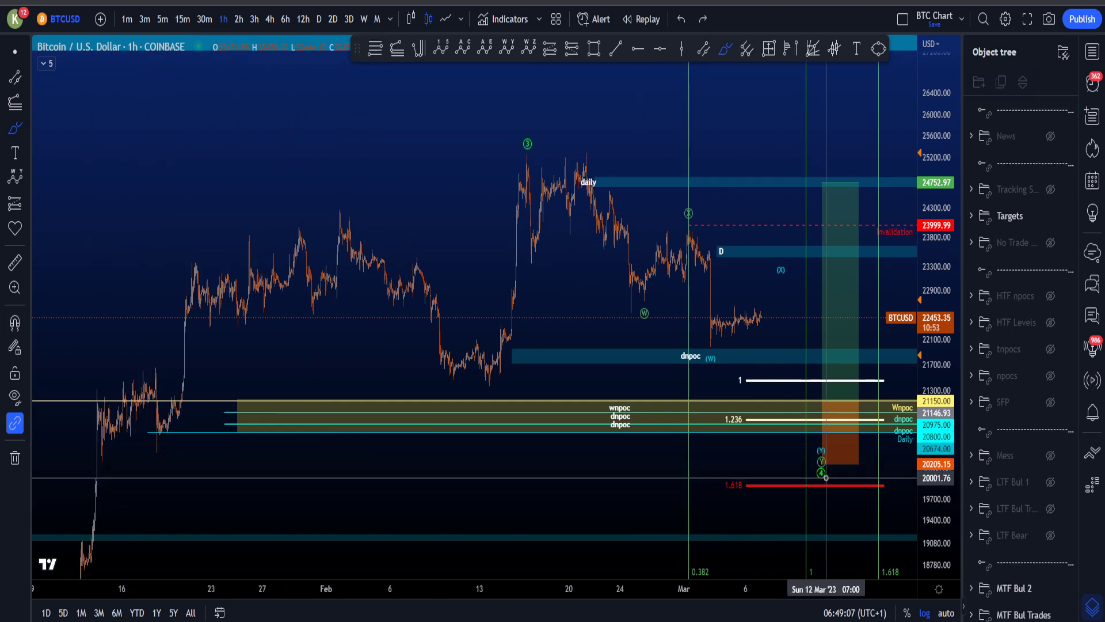
# Step: Brush a rise from the yellow zone to the invalidation line, mark its top, and undo the strokes
pyautogui.scroll(3, 831, 475)
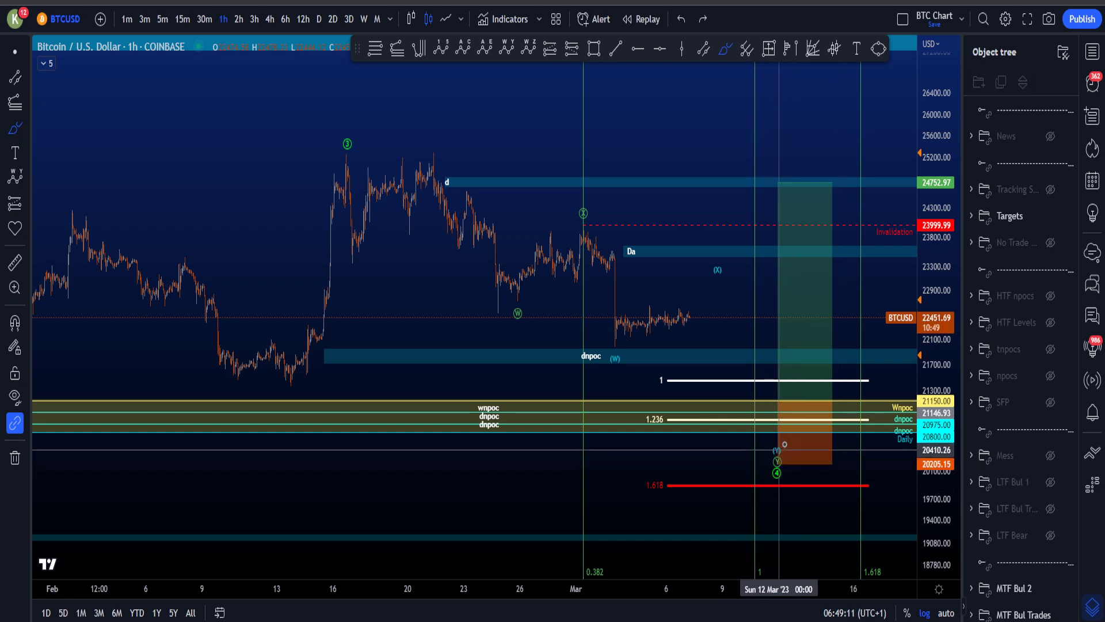
pyautogui.moveTo(723, 397); pyautogui.dragTo(751, 221)
pyautogui.moveTo(729, 225)
pyautogui.mouseDown()
pyautogui.moveTo(784, 162)
pyautogui.moveTo(789, 291)
pyautogui.mouseUp()
pyautogui.hotkey('ctrl', 'z')
pyautogui.hotkey('ctrl', 'z')
pyautogui.hotkey('ctrl', 'z')
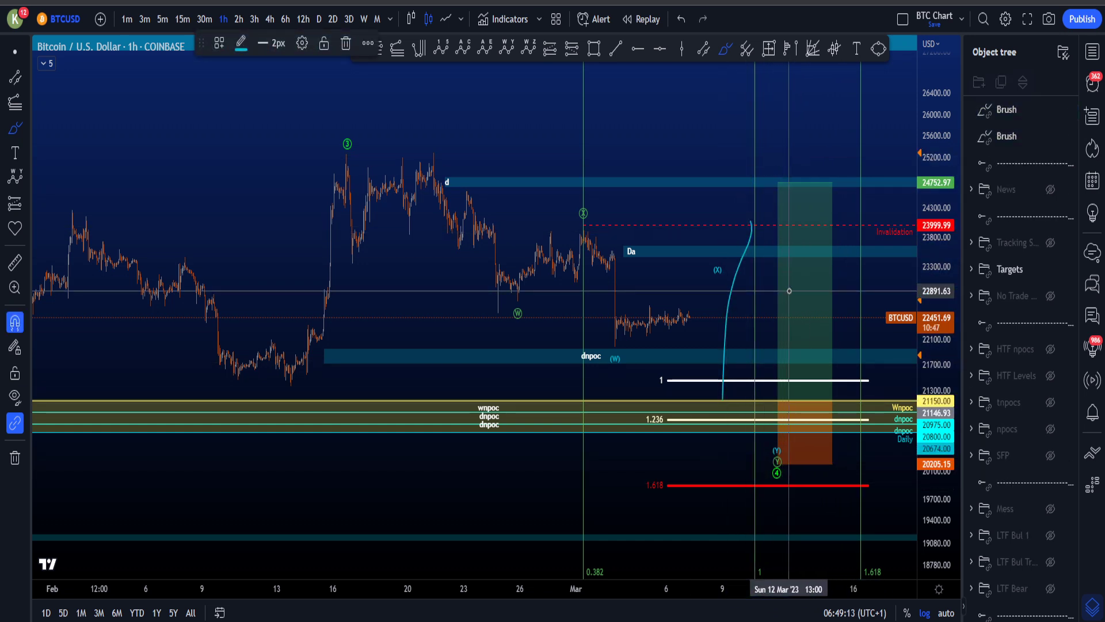
pyautogui.hotkey('ctrl', 'y')
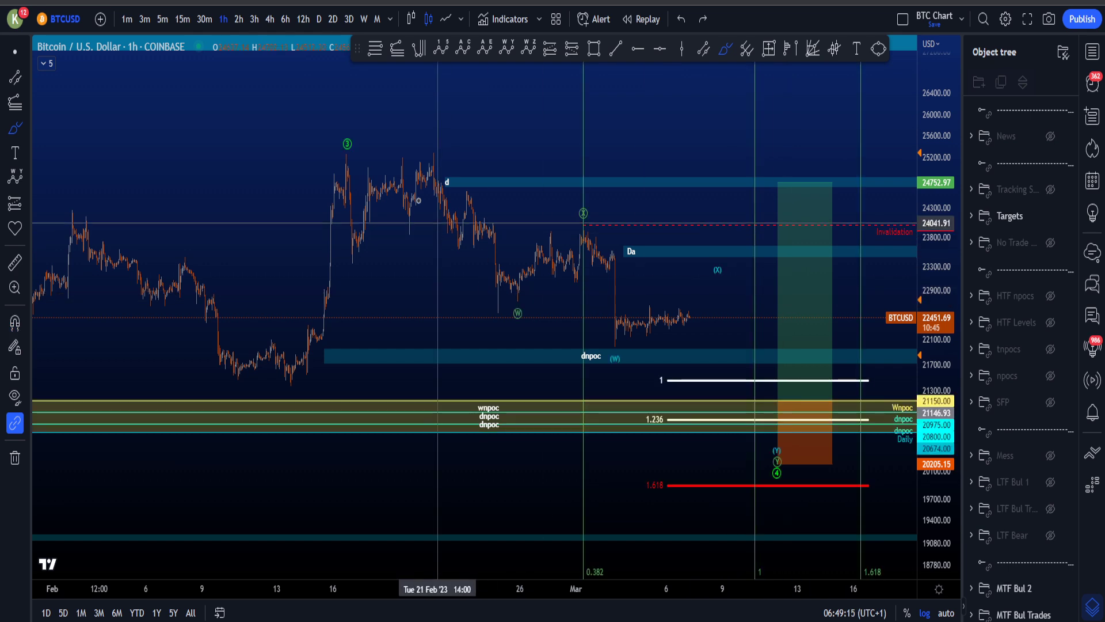
# Step: Brush a projected decline into the yellow zone, a rally to the invalidation line and a final drop, and scribble over the rally's top
pyautogui.moveTo(394, 172)
pyautogui.mouseDown()
pyautogui.moveTo(717, 381)
pyautogui.moveTo(815, 229)
pyautogui.mouseUp()
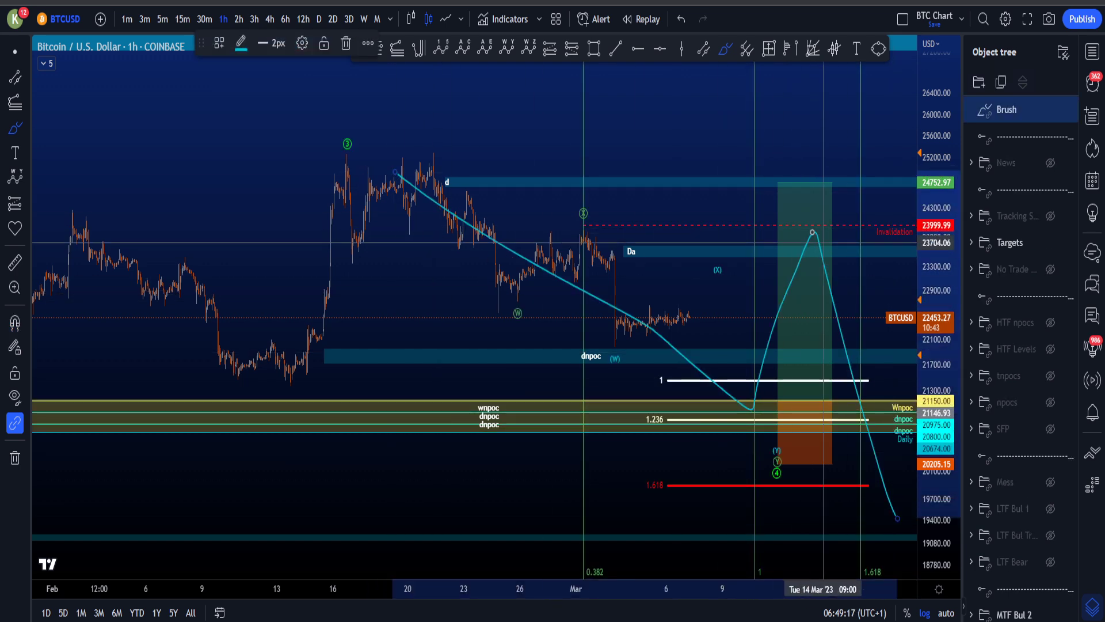
pyautogui.moveTo(818, 224)
pyautogui.mouseDown()
pyautogui.moveTo(777, 225)
pyautogui.moveTo(860, 235)
pyautogui.mouseUp()
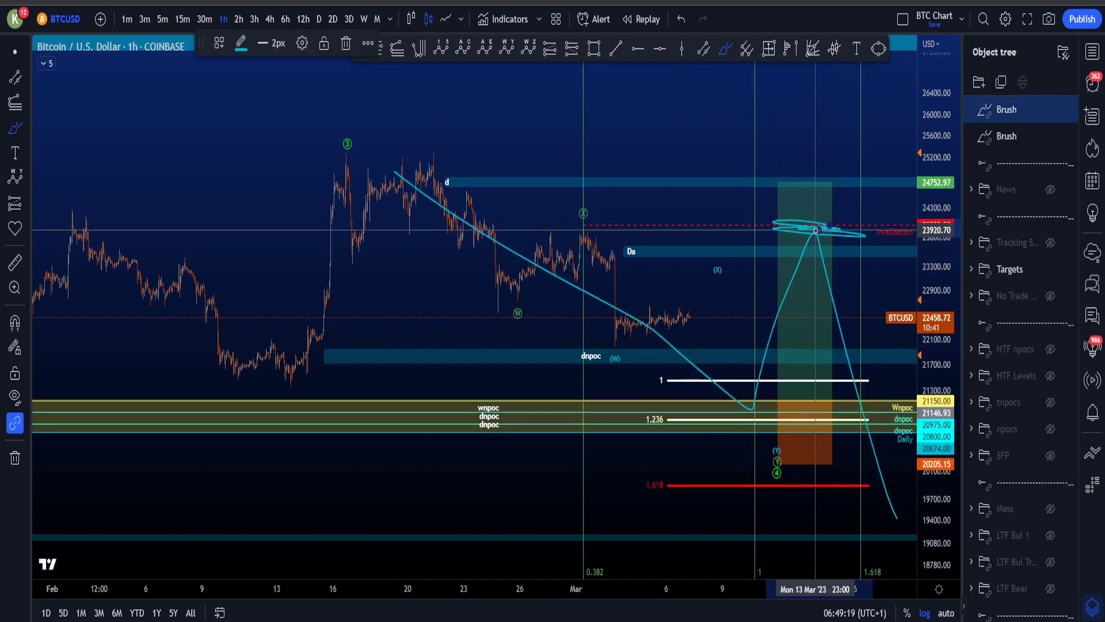
# Step: Undo the projected path and rally-top scribble, brush a rise through the trade box, and undo that stroke too
pyautogui.hotkey('ctrl', 'z')
pyautogui.hotkey('ctrl', 'z')
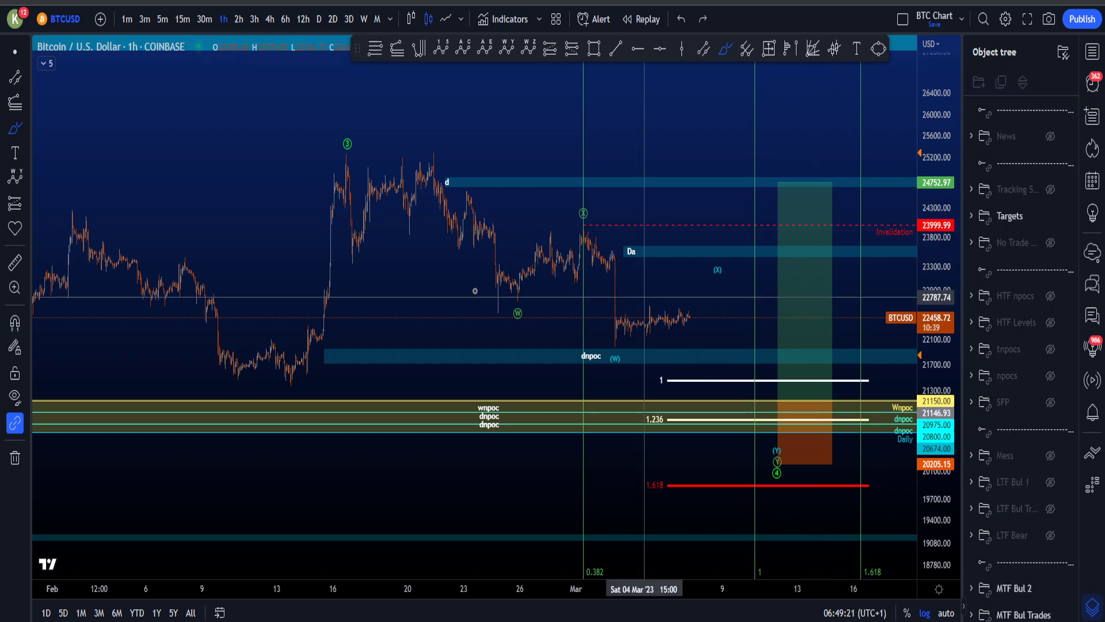
pyautogui.moveTo(788, 443)
pyautogui.mouseDown()
pyautogui.moveTo(764, 438)
pyautogui.moveTo(777, 462)
pyautogui.moveTo(817, 148)
pyautogui.moveTo(834, 201)
pyautogui.mouseUp()
pyautogui.hotkey('ctrl', 'z')
pyautogui.hotkey('ctrl', 'z')
pyautogui.hotkey('ctrl', 'z')
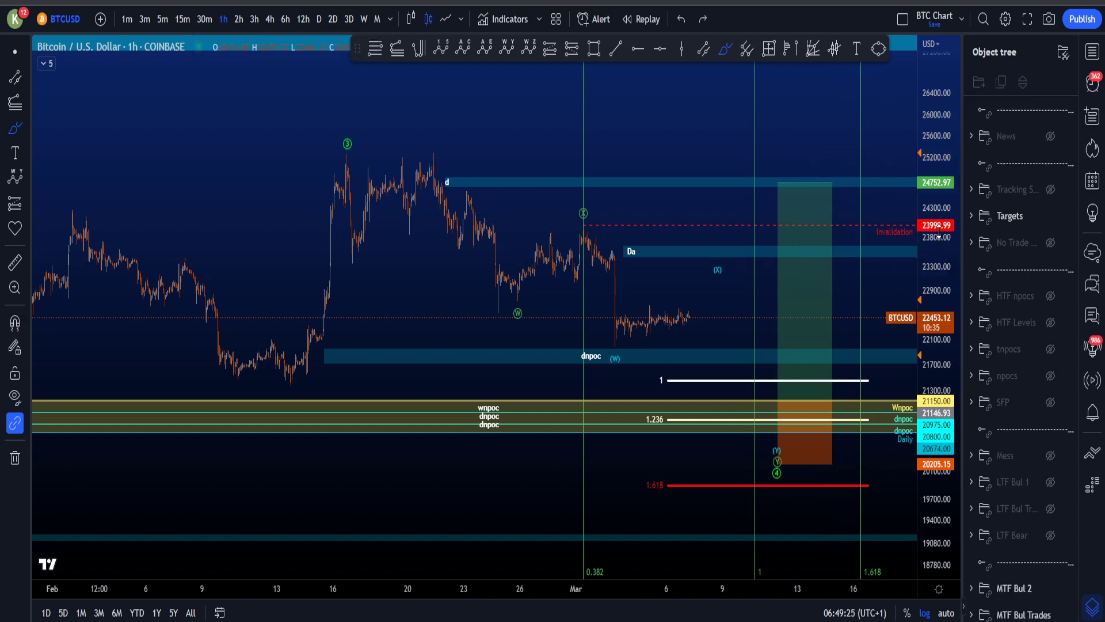
# Step: Hide the MTF Bul 2 and MTF Bul Trades drawing groups and show MTF Bear 2
pyautogui.click(1049, 588)
pyautogui.scroll(-3, 1059, 582)
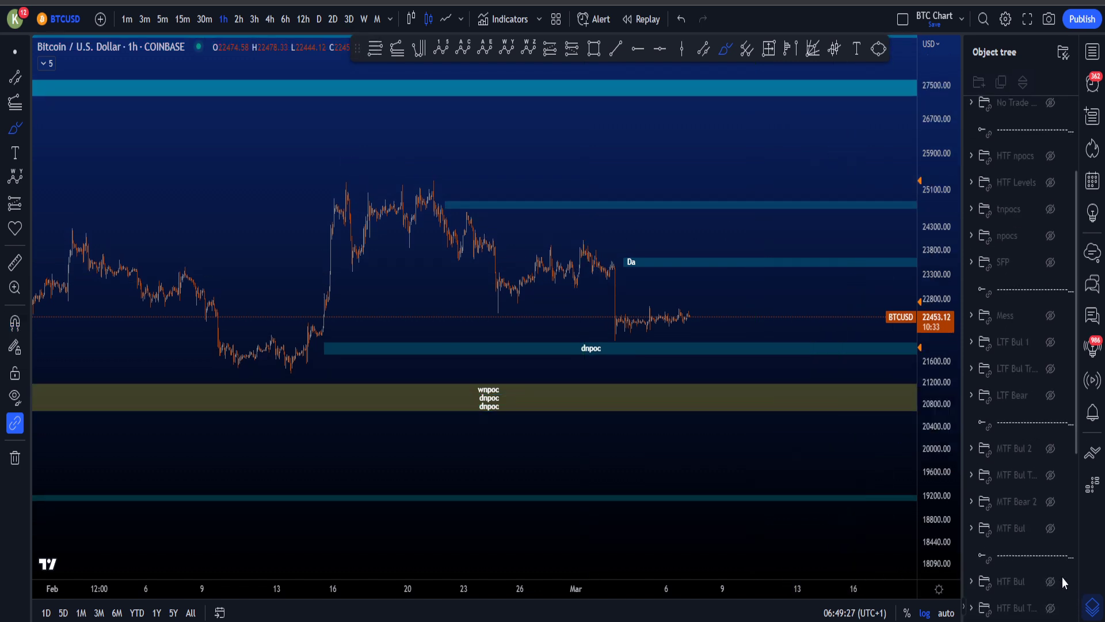
pyautogui.click(1048, 503)
pyautogui.scroll(2, 797, 322)
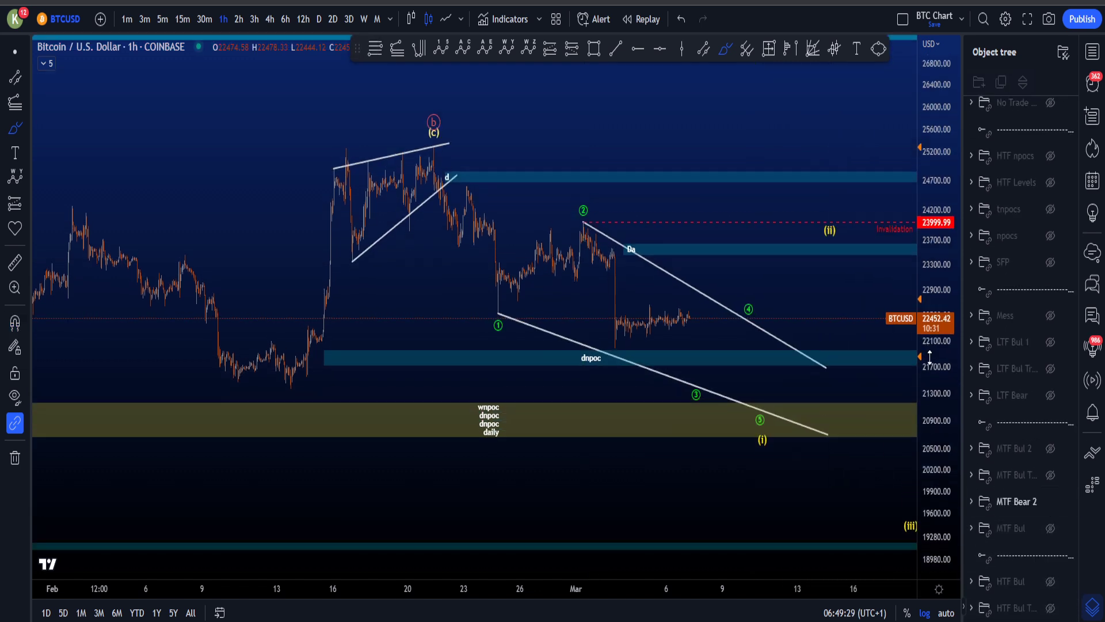
# Step: Brush along the upper and lower lines of the February wedge, mark its wave (c) high, and undo the strokes
pyautogui.scroll(1, 793, 321)
pyautogui.click(17, 56)
pyautogui.moveTo(543, 96); pyautogui.dragTo(487, 102)
pyautogui.moveTo(112, 173); pyautogui.dragTo(311, 136)
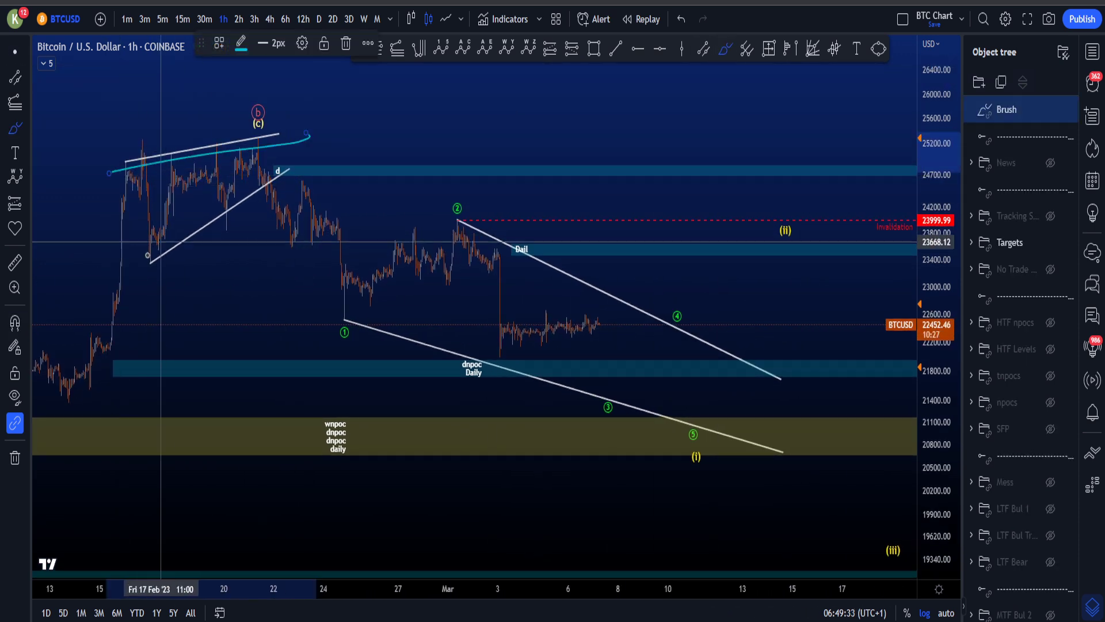
pyautogui.moveTo(153, 261); pyautogui.dragTo(332, 135)
pyautogui.hotkey('ctrl', 'z')
pyautogui.hotkey('ctrl', 'z')
pyautogui.moveTo(269, 121)
pyautogui.mouseDown()
pyautogui.moveTo(257, 95)
pyautogui.moveTo(269, 107)
pyautogui.mouseUp()
pyautogui.hotkey('ctrl', 'z')
pyautogui.hotkey('ctrl', 'z')
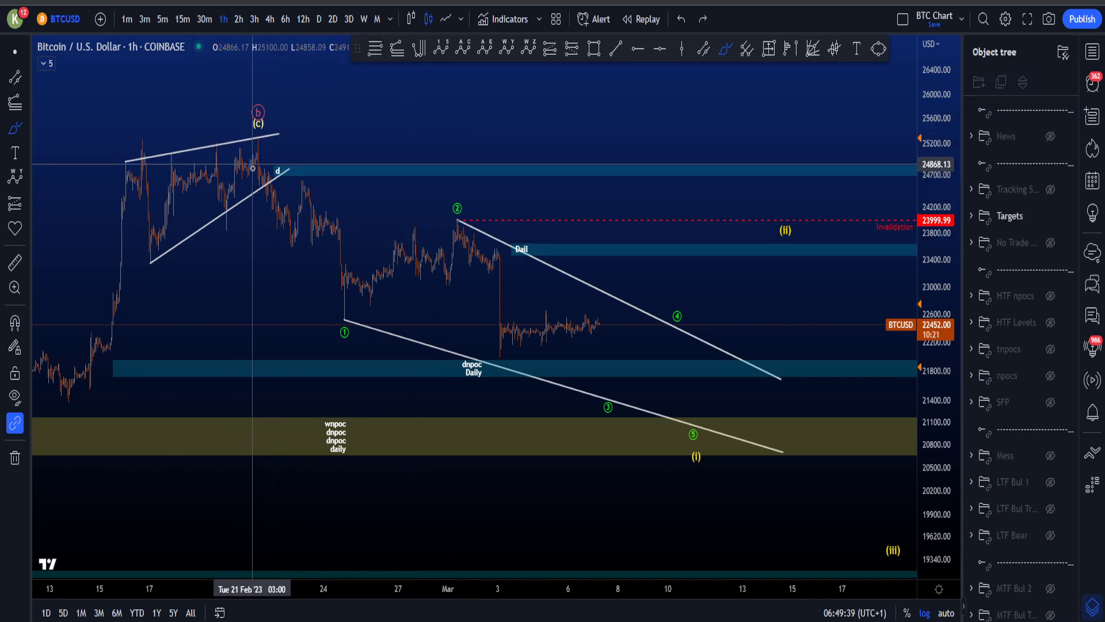
# Step: Brush the five-wave decline from the wedge's high, including the zigzag from wave 3 through 4 to 5, and undo the strokes
pyautogui.moveTo(253, 165)
pyautogui.mouseDown()
pyautogui.moveTo(346, 320)
pyautogui.moveTo(420, 233)
pyautogui.moveTo(518, 343)
pyautogui.moveTo(592, 291)
pyautogui.moveTo(626, 406)
pyautogui.moveTo(685, 323)
pyautogui.moveTo(693, 389)
pyautogui.mouseUp()
pyautogui.hotkey('ctrl', 'z')
pyautogui.hotkey('ctrl', 'z')
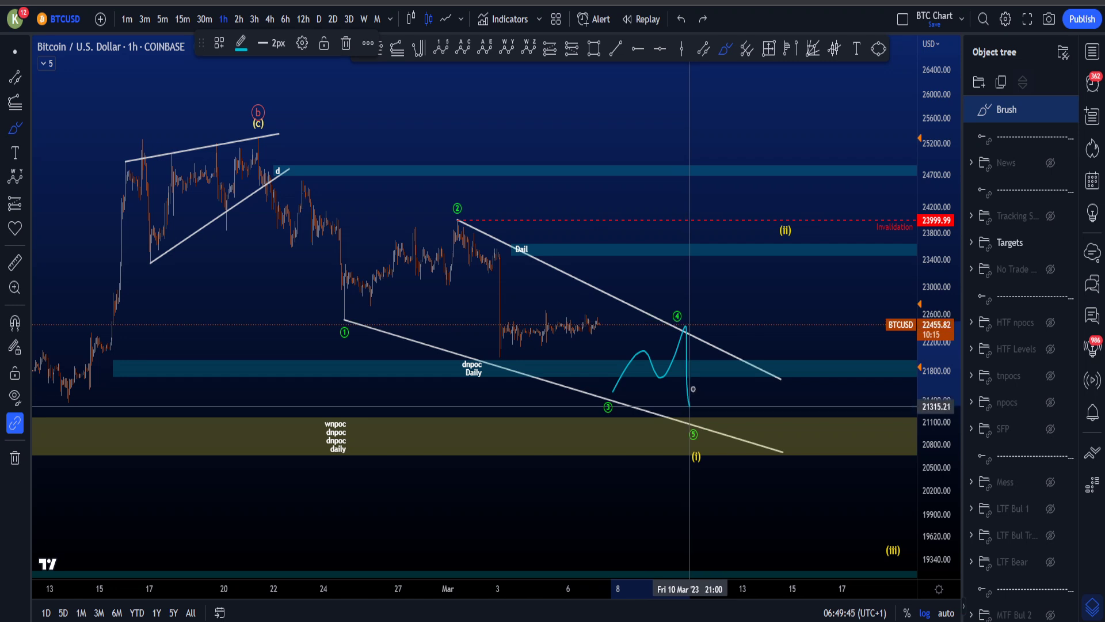
pyautogui.hotkey('ctrl', 'z')
# Step: Brush a decline to wave (i), a rally to wave (ii) and the following drop, circle both labels, and undo the strokes
pyautogui.moveTo(295, 137)
pyautogui.mouseDown()
pyautogui.moveTo(683, 424)
pyautogui.moveTo(701, 460)
pyautogui.moveTo(779, 223)
pyautogui.moveTo(827, 412)
pyautogui.mouseUp()
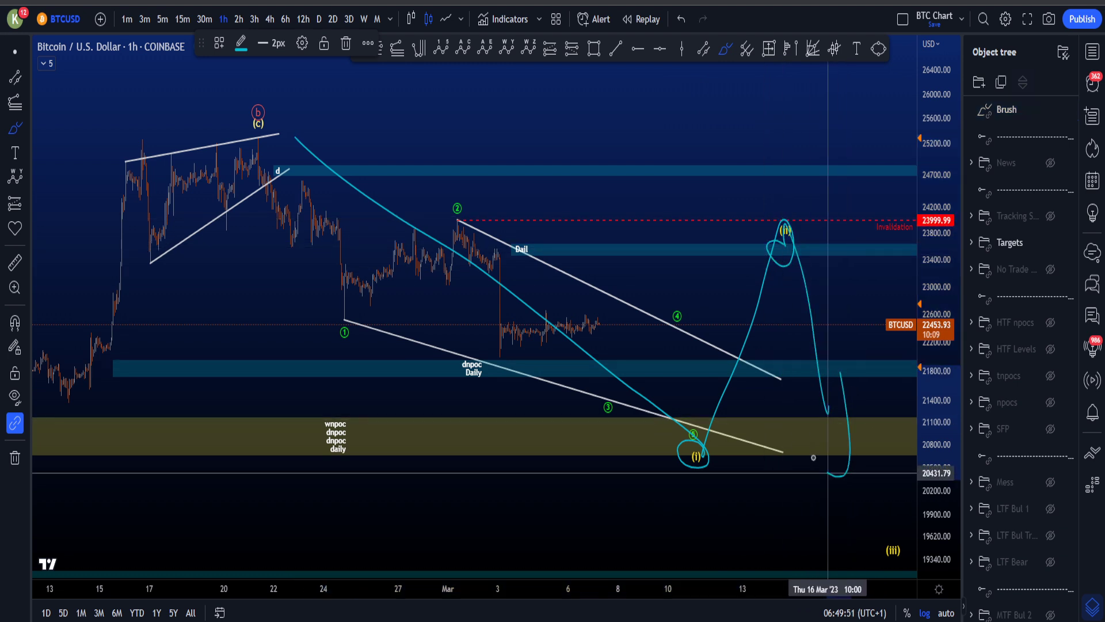
pyautogui.hotkey('ctrl', 'z')
pyautogui.hotkey('ctrl', 'z')
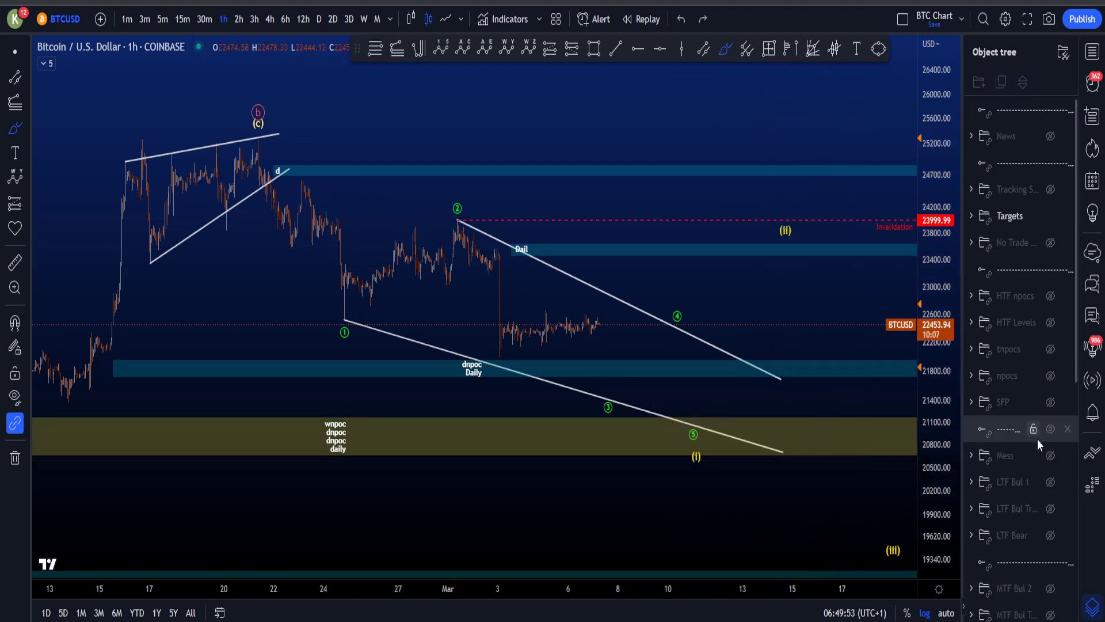
# Step: Hide the MTF Bear 2 group and show LTF Bul 1 and LTF Bul Trades on the 1-hour chart
pyautogui.scroll(-2, 1042, 518)
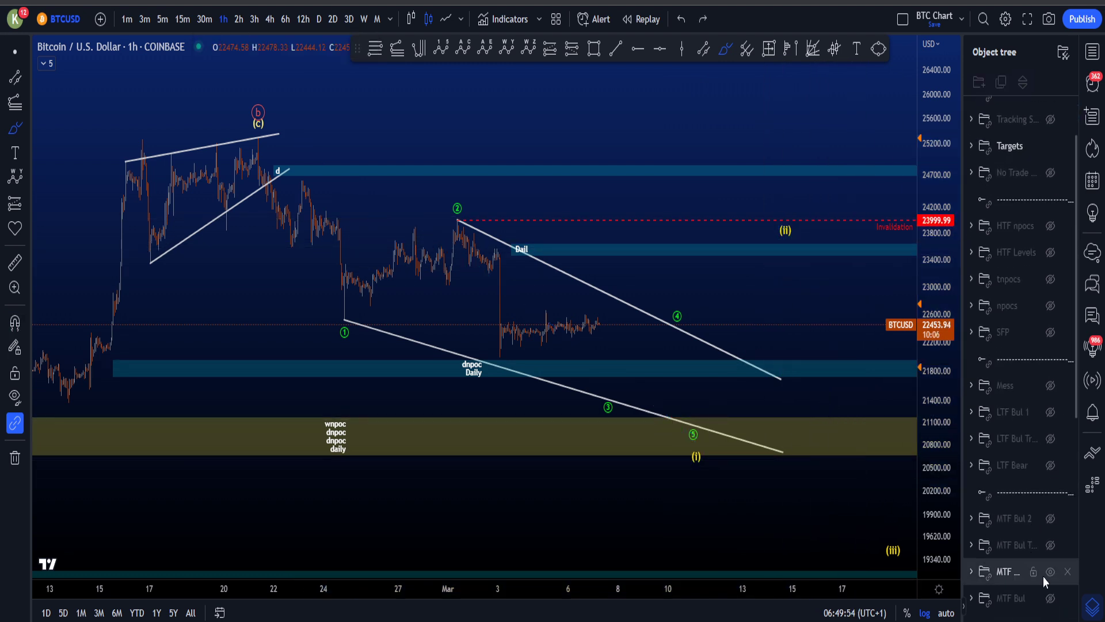
pyautogui.click(1049, 439)
pyautogui.click(182, 19)
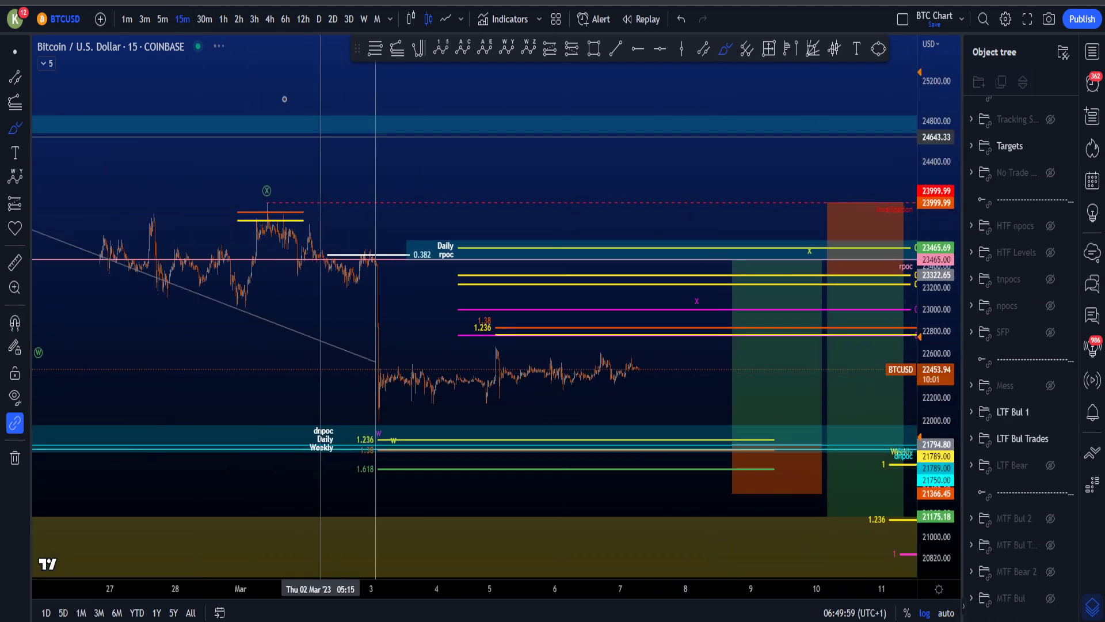
pyautogui.click(223, 22)
# Step: Brush upper and lower boundaries around the early-March sideways range and undo both strokes
pyautogui.scroll(3, 643, 353)
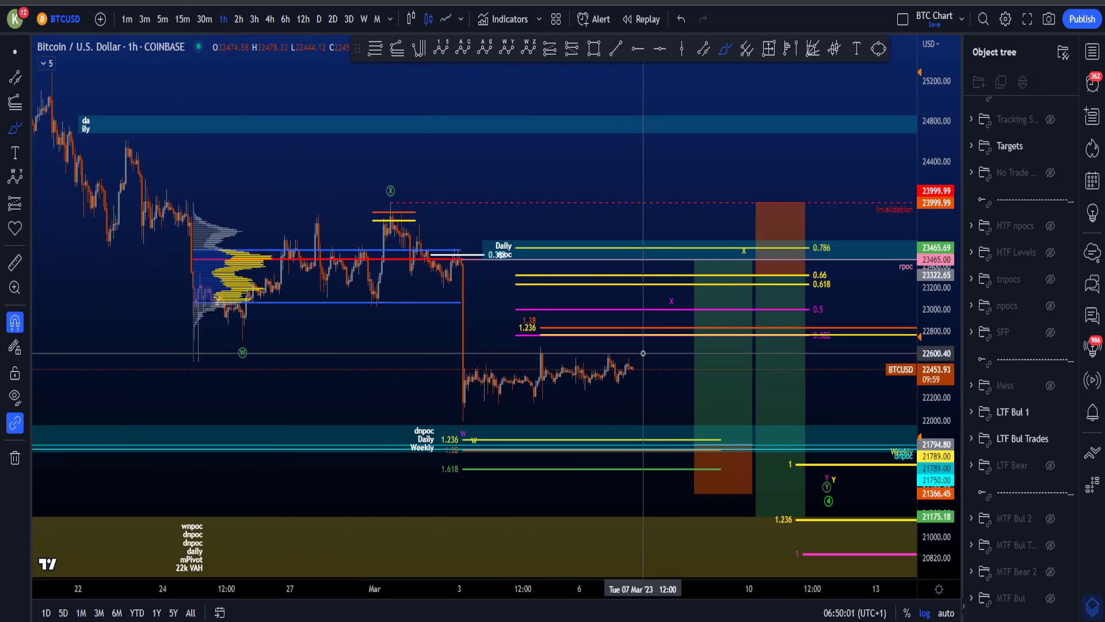
pyautogui.moveTo(942, 527); pyautogui.dragTo(938, 415)
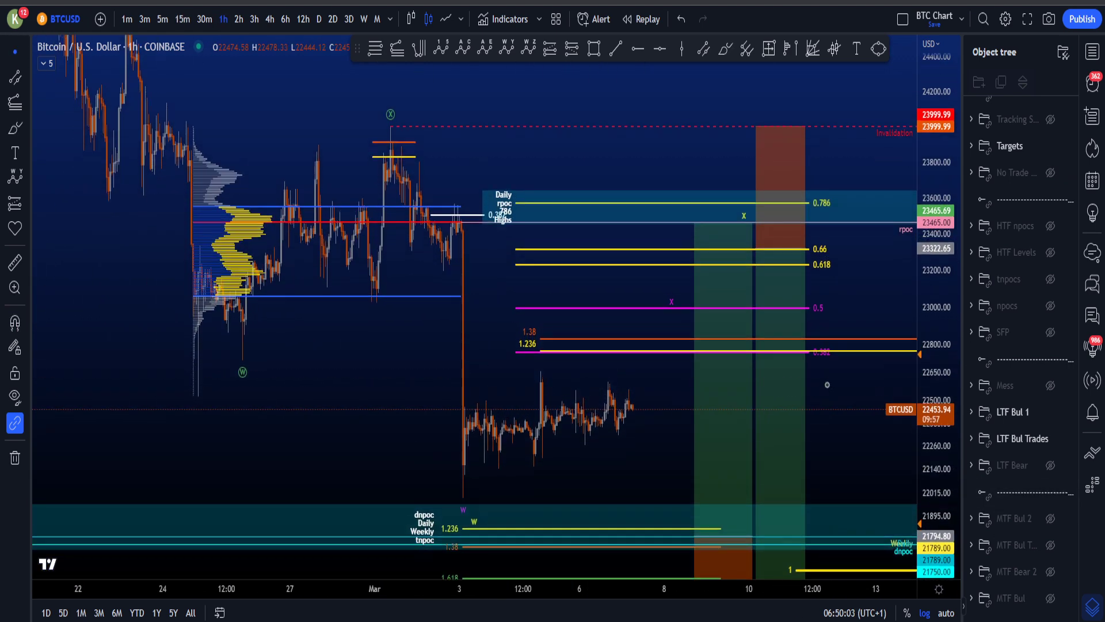
pyautogui.moveTo(659, 451); pyautogui.dragTo(674, 403)
pyautogui.scroll(-1, 673, 403)
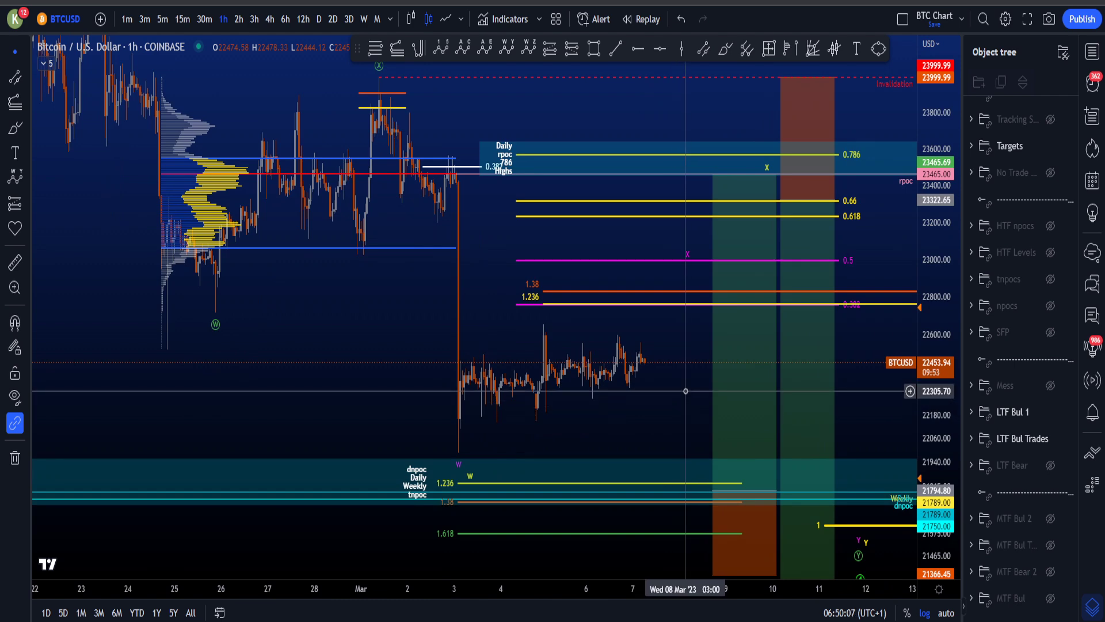
pyautogui.moveTo(685, 391); pyautogui.dragTo(644, 412)
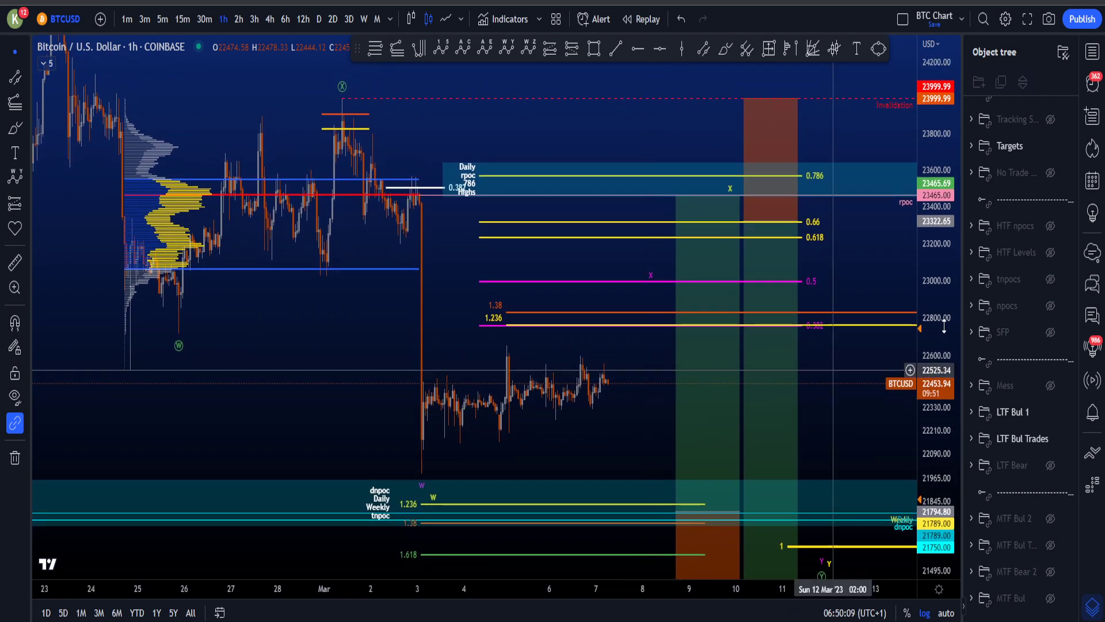
pyautogui.moveTo(944, 326); pyautogui.dragTo(944, 354)
pyautogui.moveTo(863, 424); pyautogui.dragTo(855, 418)
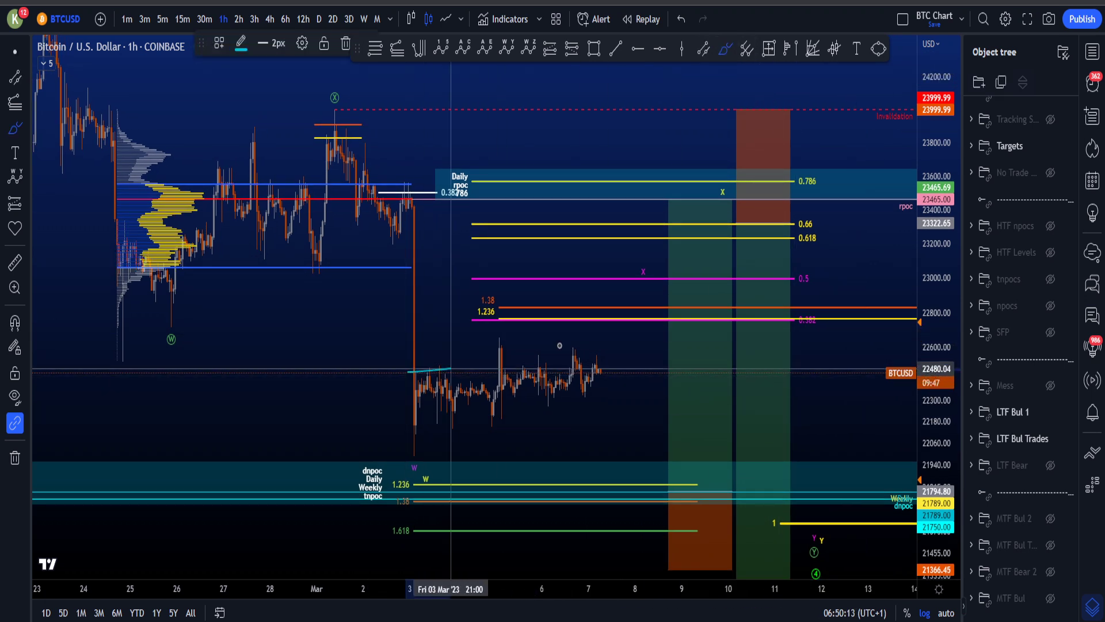
pyautogui.moveTo(450, 369); pyautogui.dragTo(624, 351)
pyautogui.moveTo(405, 430); pyautogui.dragTo(642, 387)
pyautogui.hotkey('ctrl', 'z')
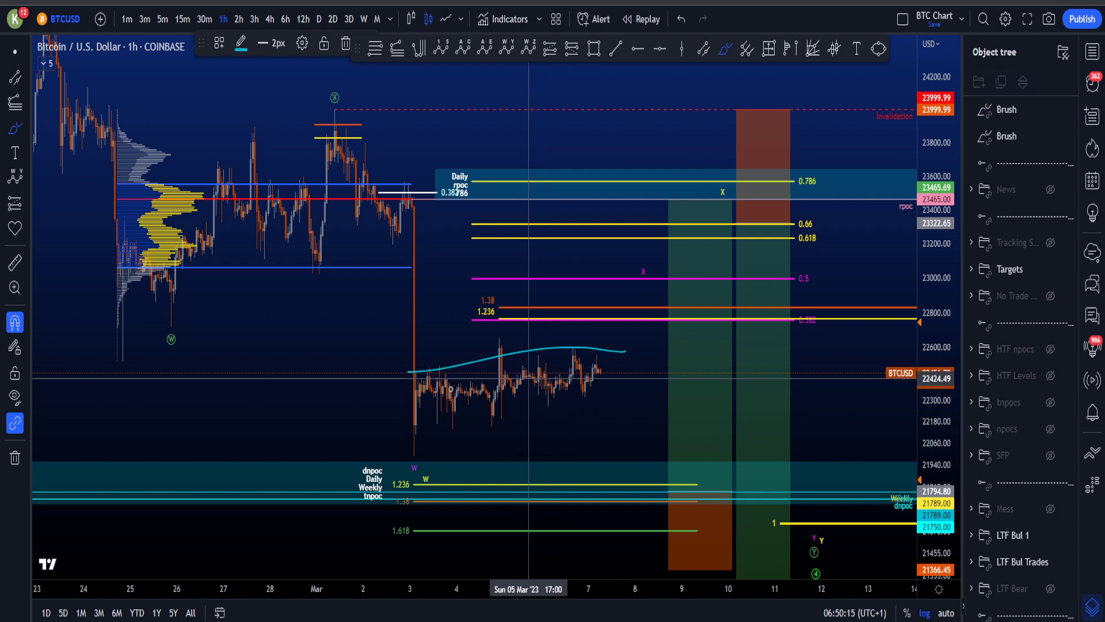
pyautogui.hotkey('ctrl', 'z')
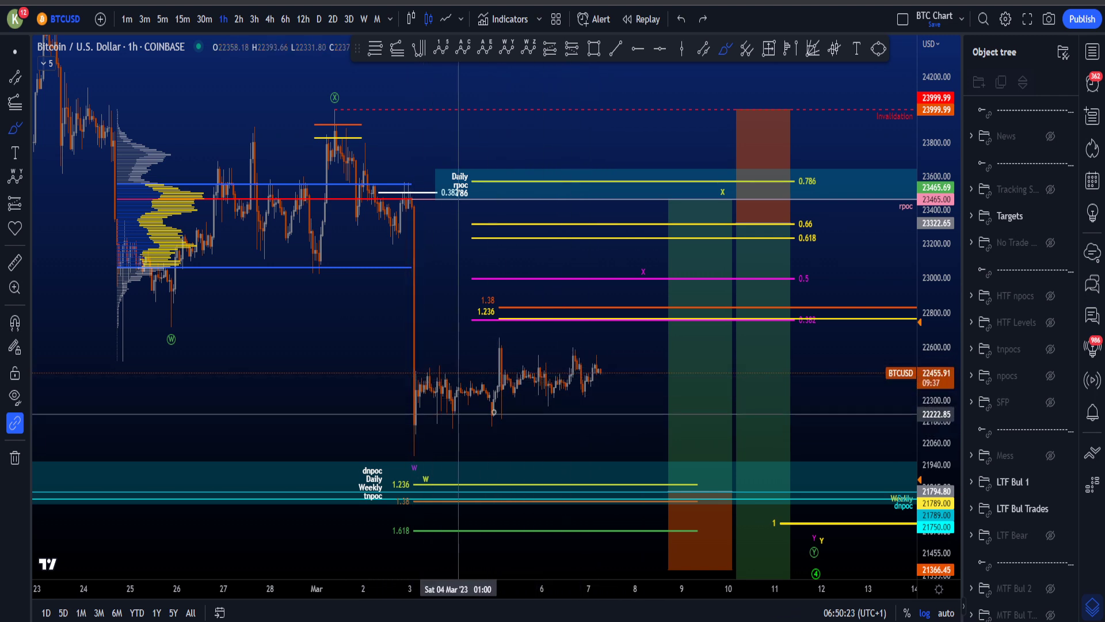
# Step: Brush a drop to the right of current price and rising channel lines around the sideways range, undoing all strokes
pyautogui.moveTo(608, 319)
pyautogui.mouseDown()
pyautogui.moveTo(634, 338)
pyautogui.moveTo(653, 459)
pyautogui.moveTo(671, 446)
pyautogui.mouseUp()
pyautogui.hotkey('ctrl', 'z')
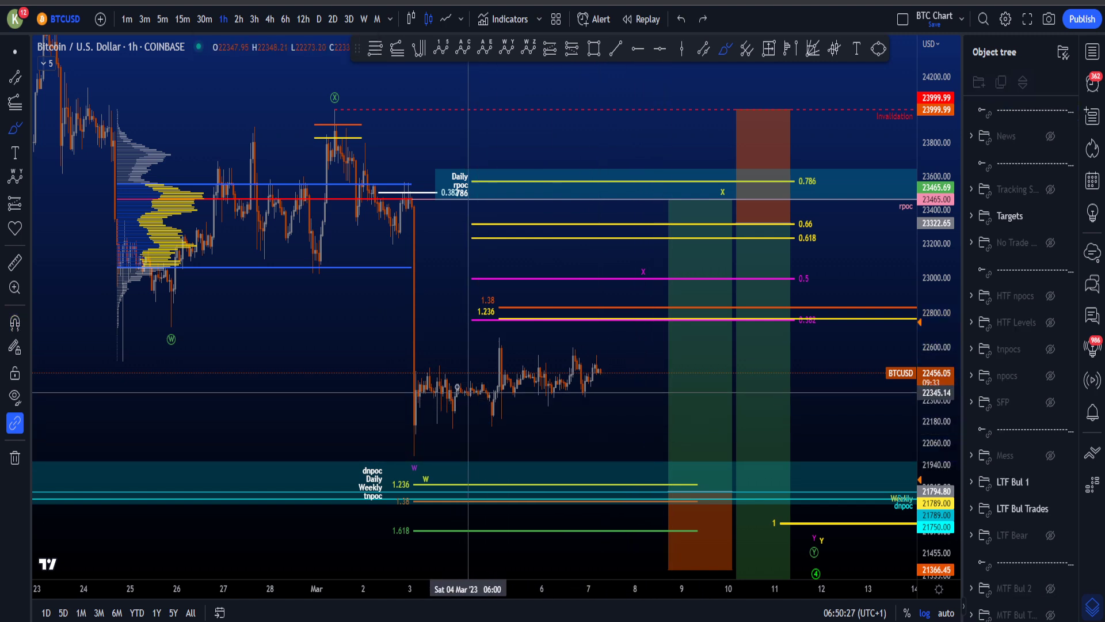
pyautogui.hotkey('ctrl', 'y')
pyautogui.hotkey('ctrl', 'y')
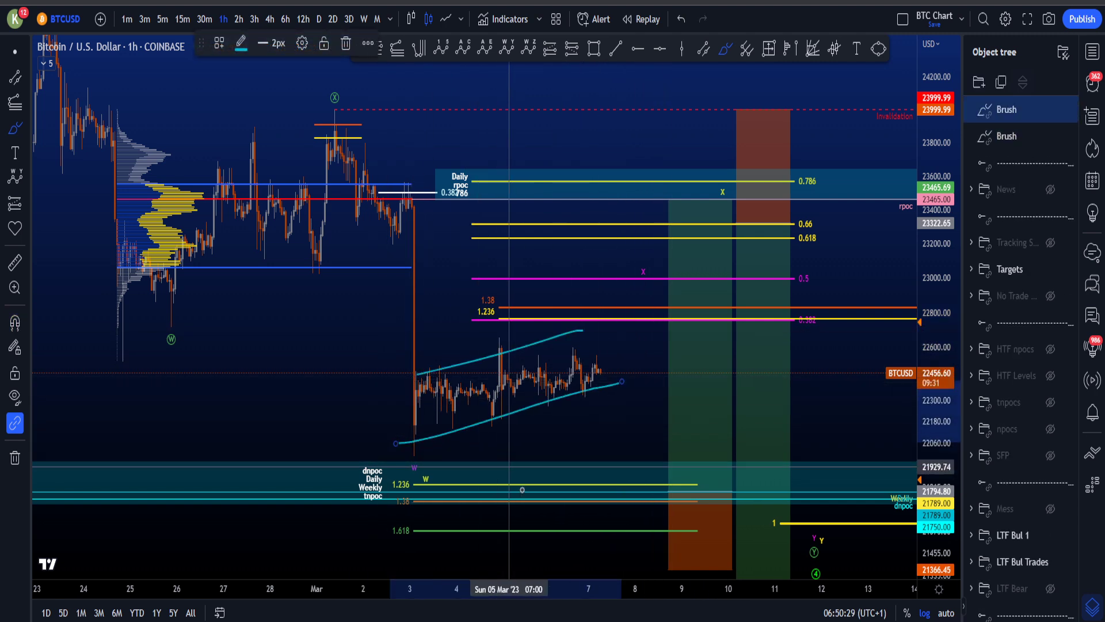
pyautogui.moveTo(525, 493)
pyautogui.hotkey('ctrl', 'z')
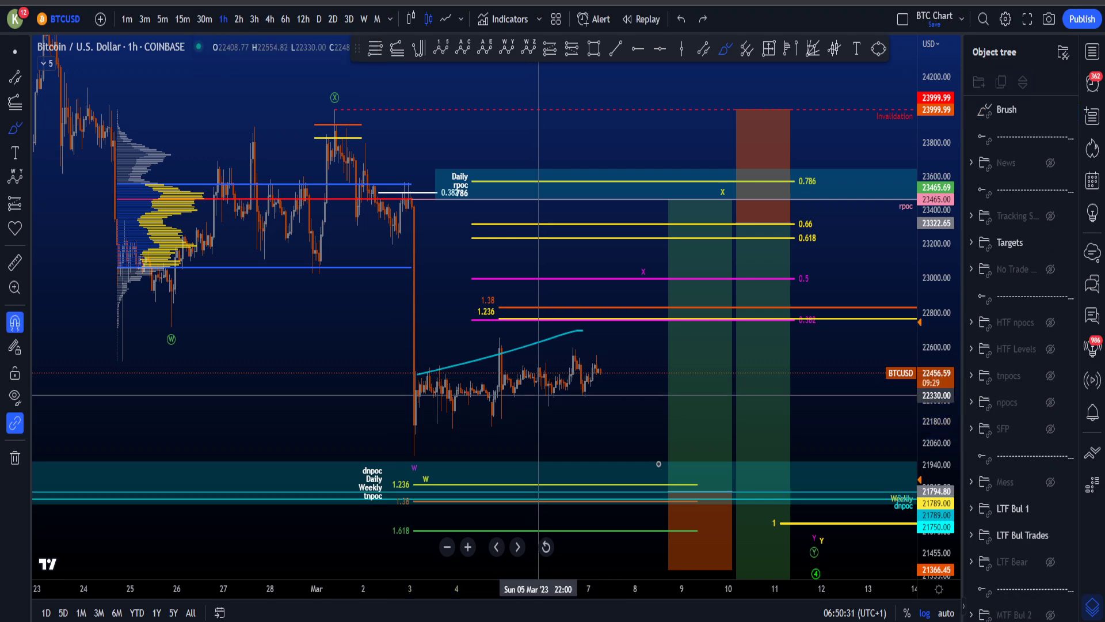
pyautogui.hotkey('ctrl', 'z')
# Step: Delete the 1.38 and 1.236 extension levels just above the sideways range
pyautogui.moveTo(927, 348); pyautogui.dragTo(927, 433)
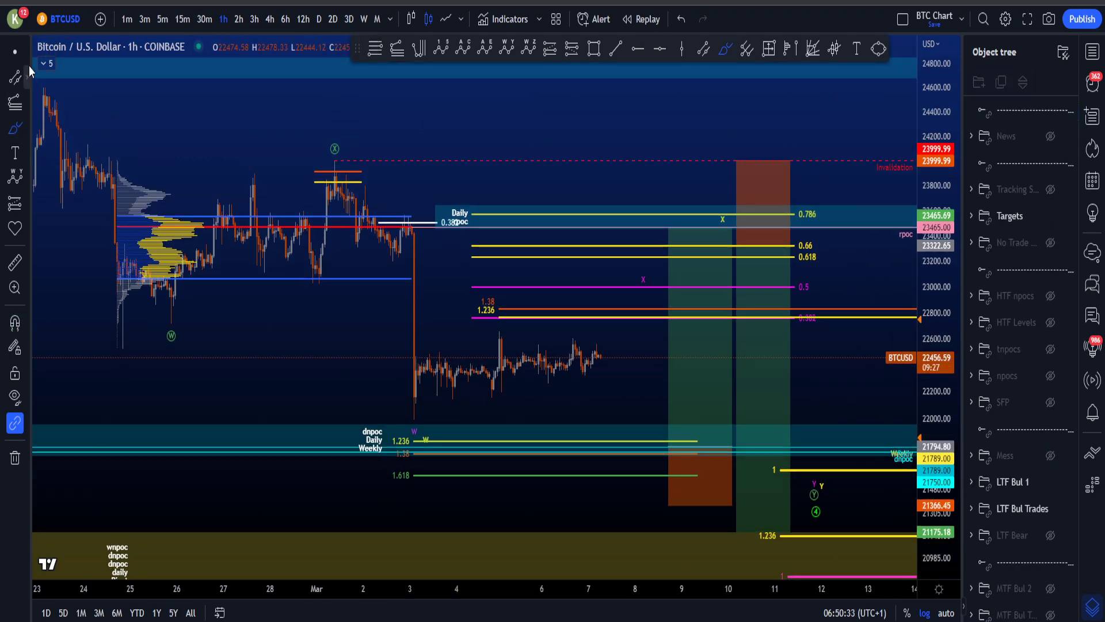
pyautogui.moveTo(816, 373)
pyautogui.mouseDown()
pyautogui.moveTo(741, 317)
pyautogui.moveTo(692, 315)
pyautogui.moveTo(743, 338)
pyautogui.moveTo(727, 340)
pyautogui.mouseUp()
pyautogui.scroll(-1, 708, 314)
pyautogui.press('Delete')
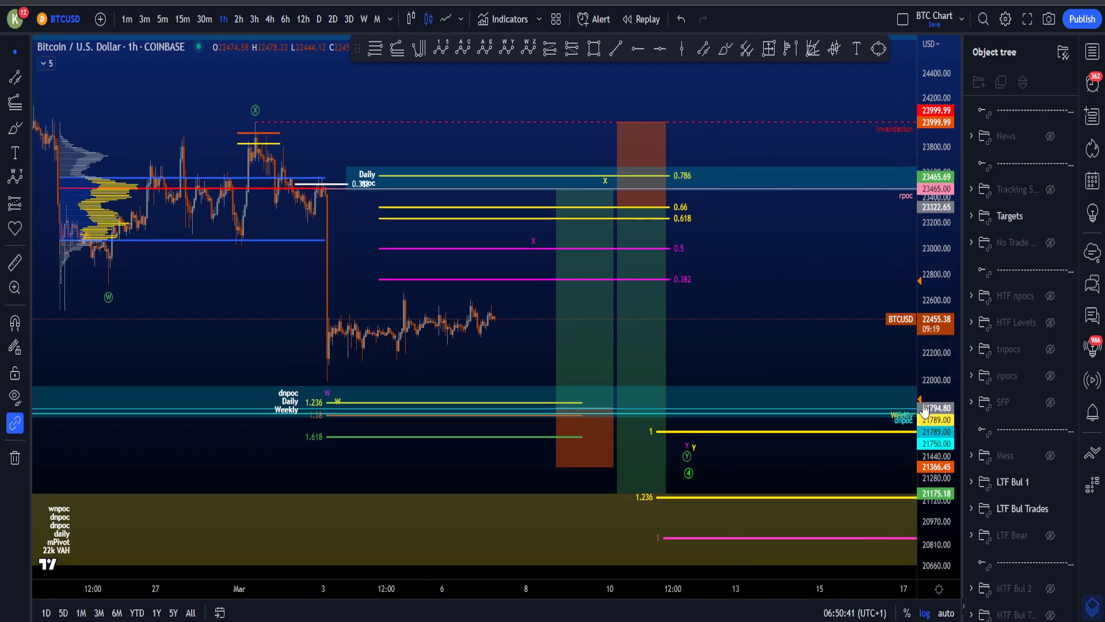
# Step: Brush boundaries above and below the recent sideways range, circle the magenta X at the 0.5 level, and undo the strokes
pyautogui.moveTo(926, 405); pyautogui.dragTo(926, 387)
pyautogui.click(725, 49)
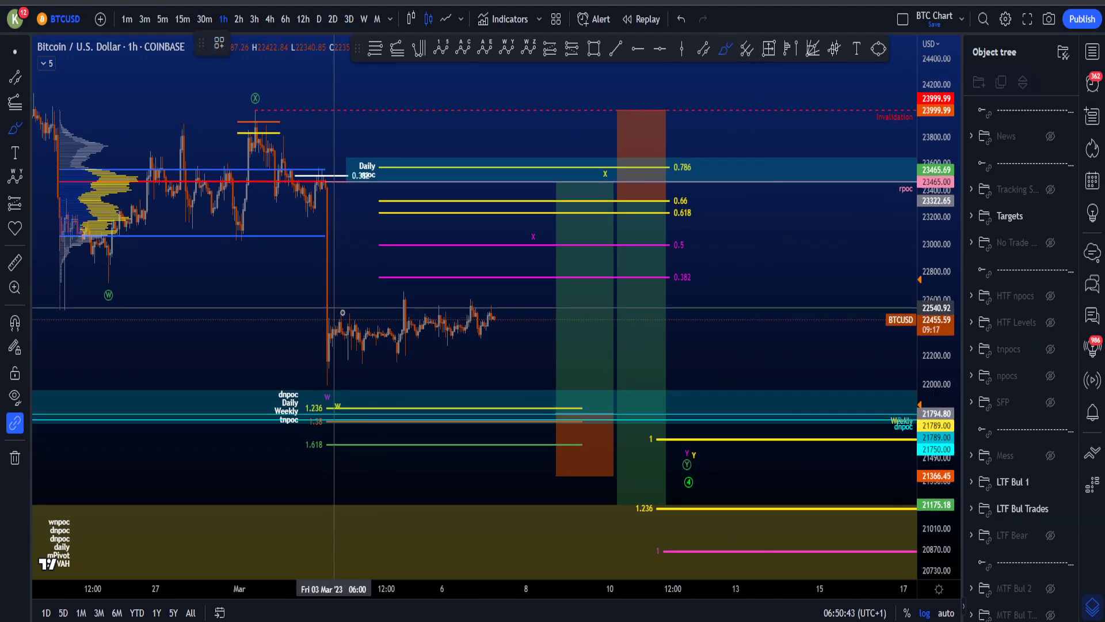
pyautogui.moveTo(340, 324); pyautogui.dragTo(505, 301)
pyautogui.moveTo(343, 374); pyautogui.dragTo(490, 328)
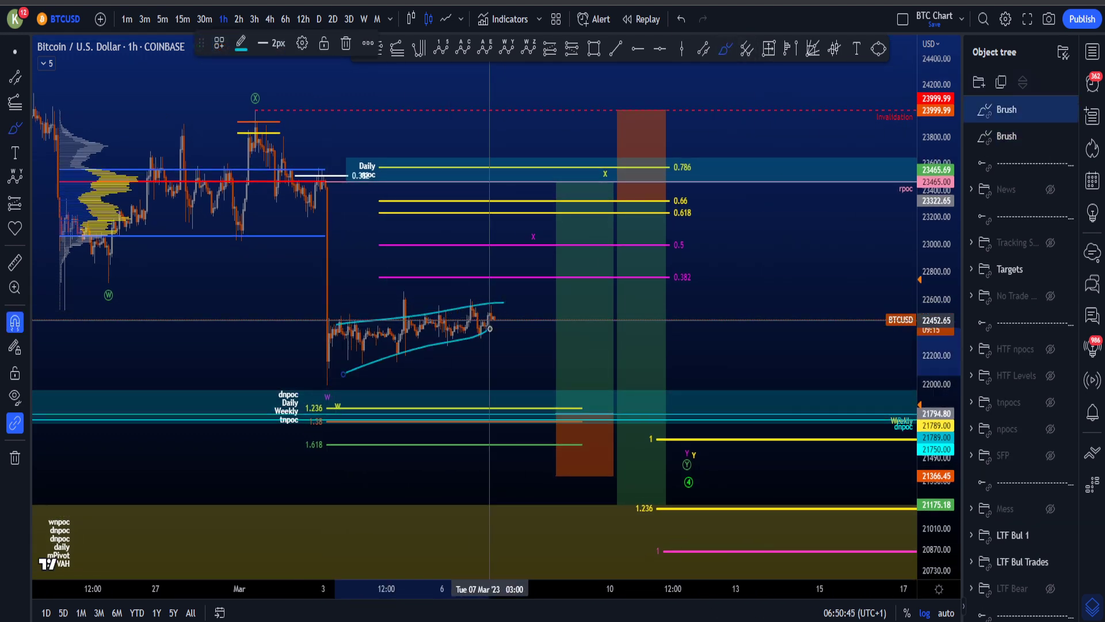
pyautogui.hotkey('ctrl', 'z')
pyautogui.hotkey('ctrl', 'z')
pyautogui.moveTo(529, 227); pyautogui.dragTo(525, 228)
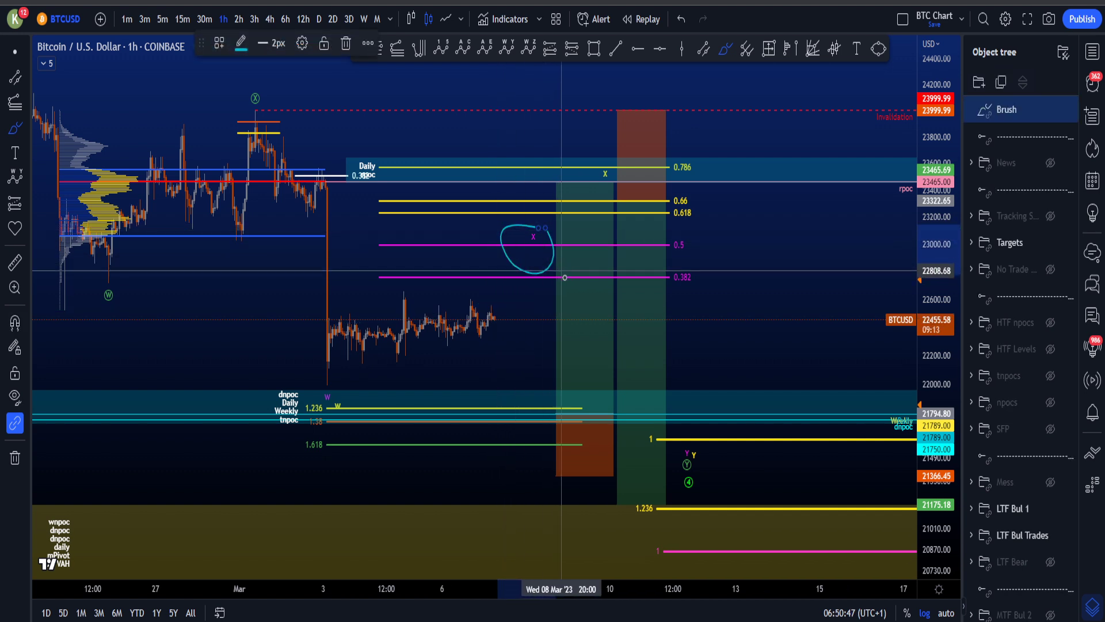
pyautogui.hotkey('ctrl', 'z')
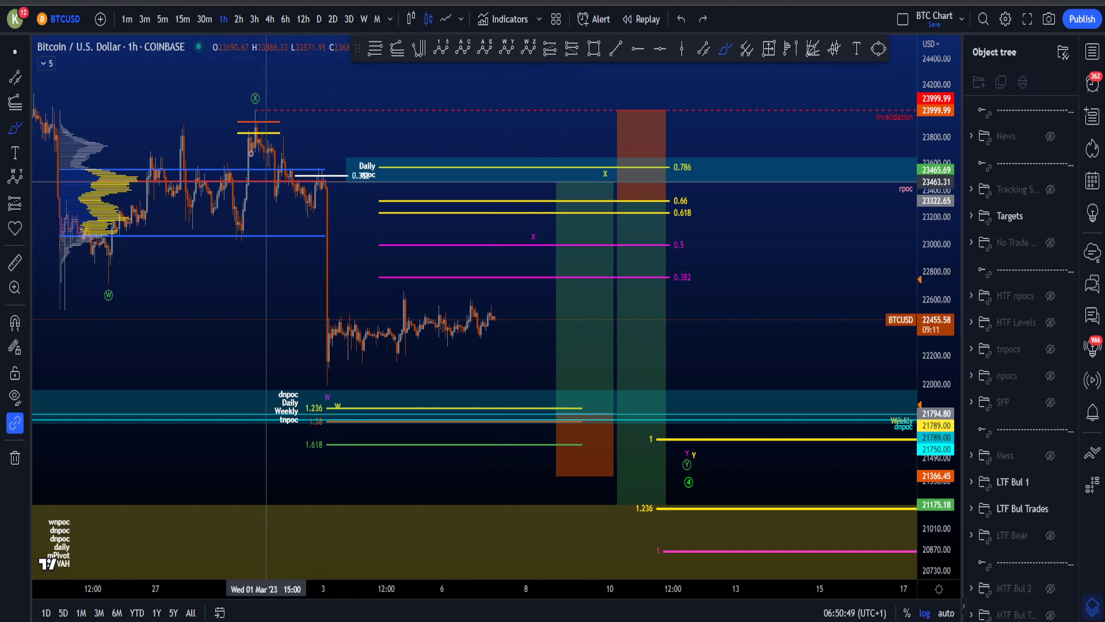
# Step: Brush the decline from the green X high to the W labels, circle the low, and undo the strokes
pyautogui.moveTo(251, 138)
pyautogui.mouseDown()
pyautogui.moveTo(322, 185)
pyautogui.moveTo(339, 414)
pyautogui.mouseUp()
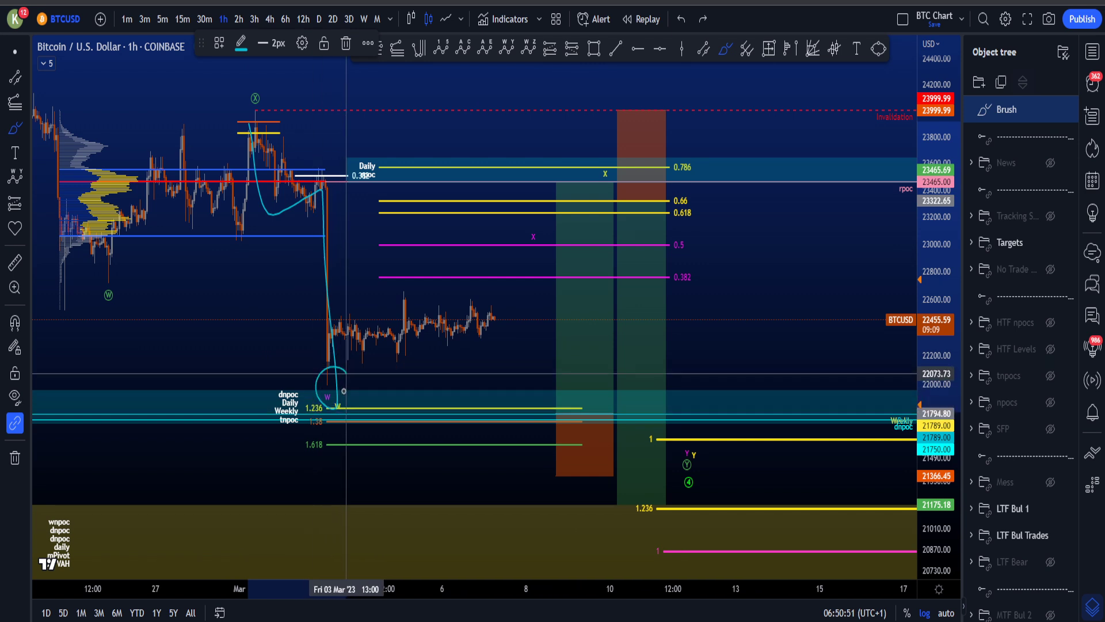
pyautogui.hotkey('ctrl', 'z')
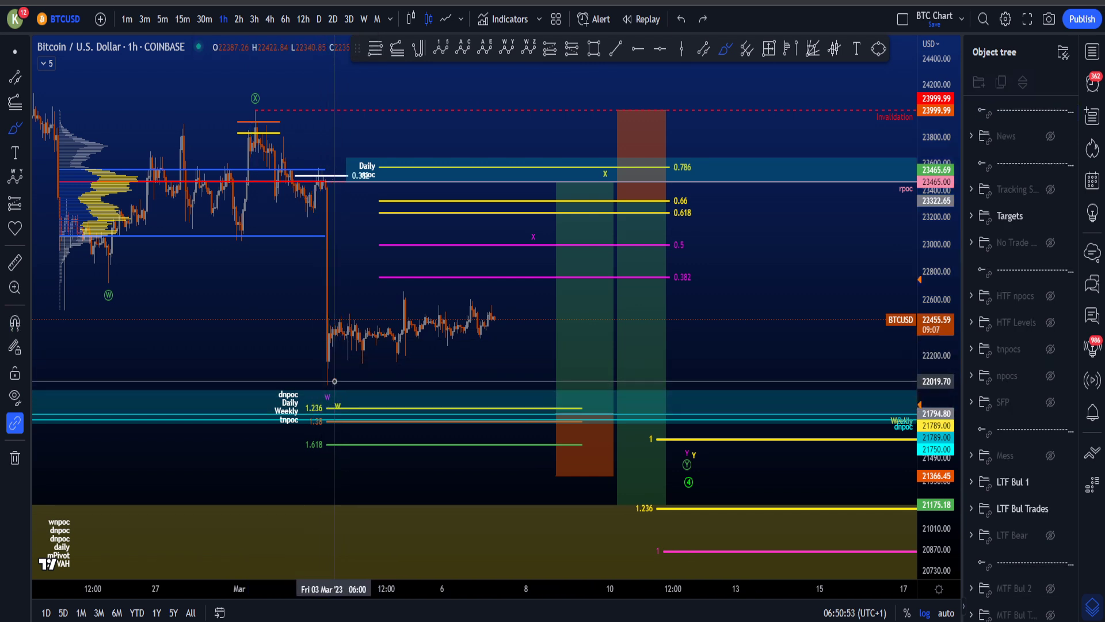
pyautogui.moveTo(330, 378); pyautogui.dragTo(328, 378)
pyautogui.hotkey('ctrl', 'z')
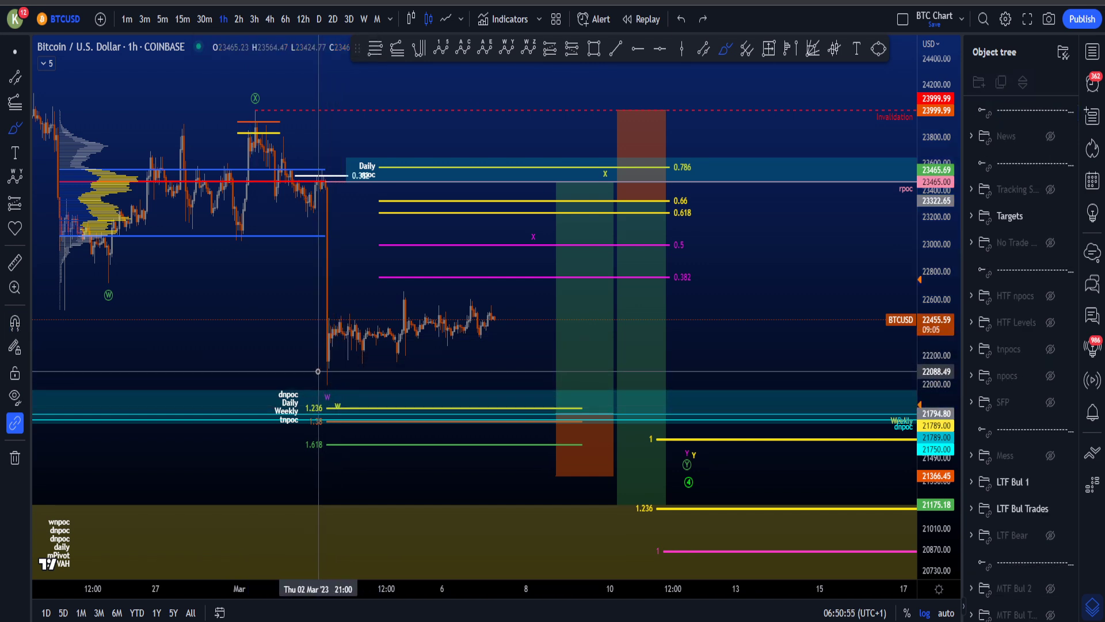
pyautogui.hotkey('ctrl', 'y')
pyautogui.hotkey('ctrl', 'z')
# Step: Brush a loop around the 0.382 to 0.618 retracement levels, mark the area near 0.786, and undo the strokes
pyautogui.moveTo(708, 237)
pyautogui.mouseDown()
pyautogui.moveTo(593, 224)
pyautogui.moveTo(417, 303)
pyautogui.mouseUp()
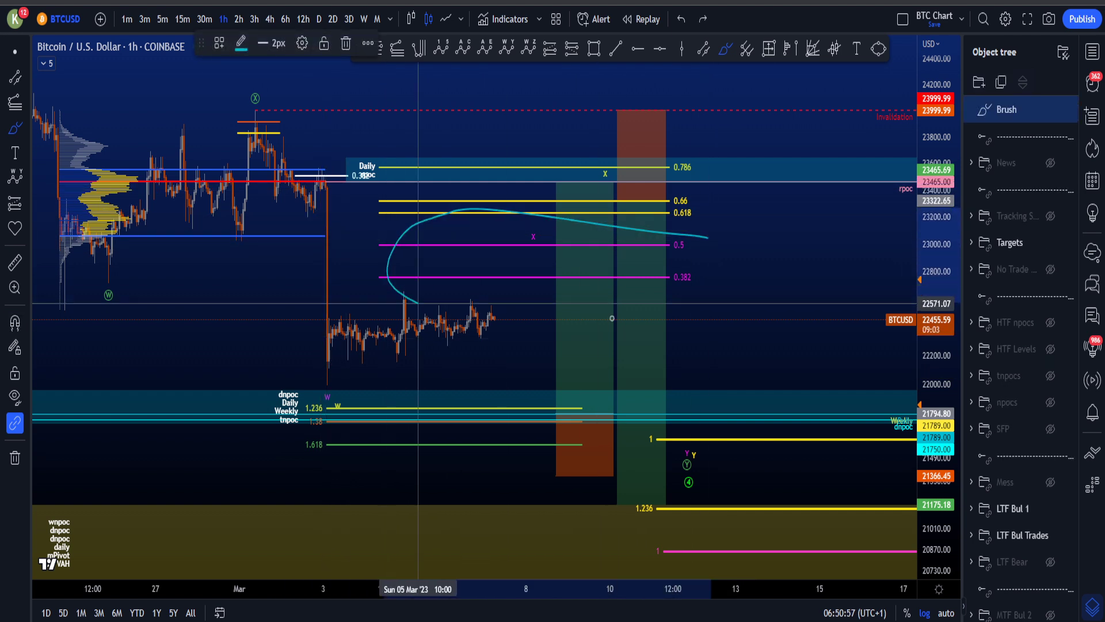
pyautogui.moveTo(611, 318); pyautogui.dragTo(703, 249)
pyautogui.hotkey('ctrl', 'z')
pyautogui.moveTo(671, 166)
pyautogui.mouseDown()
pyautogui.moveTo(585, 241)
pyautogui.moveTo(656, 190)
pyautogui.mouseUp()
pyautogui.hotkey('ctrl', 'z')
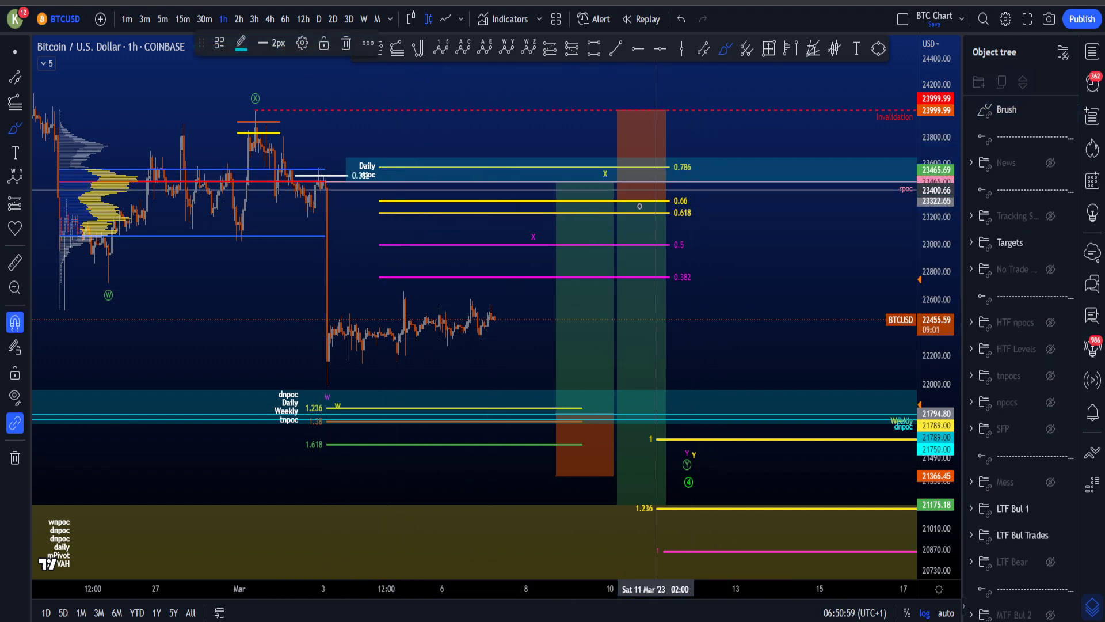
pyautogui.hotkey('ctrl', 'z')
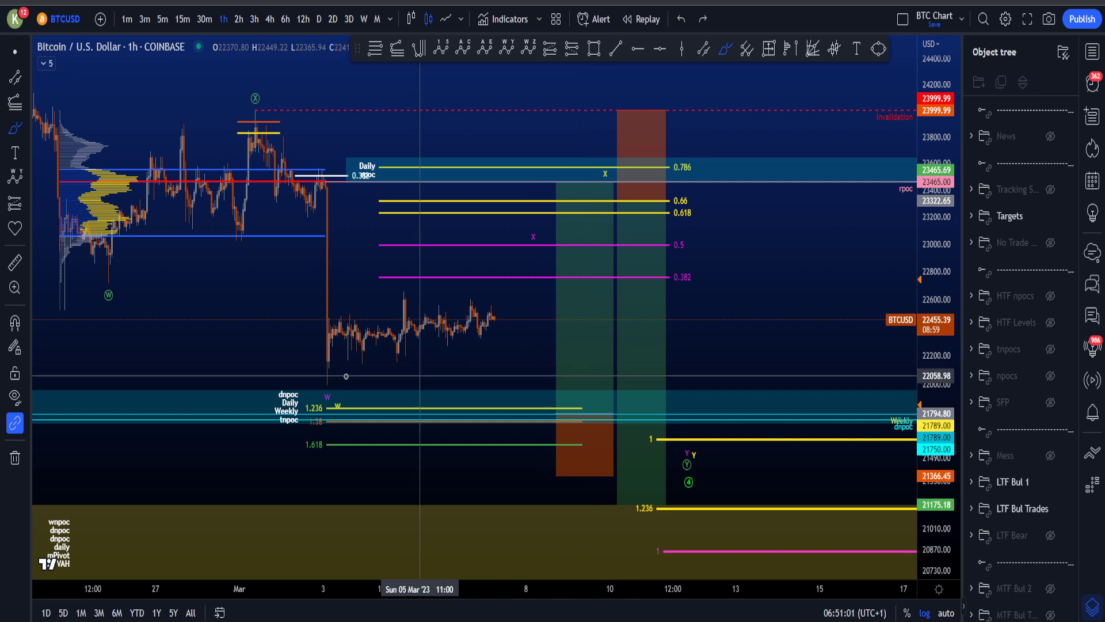
# Step: Brush two rising lines from the March 3 drop towards the 0.382 level and undo both
pyautogui.moveTo(317, 327); pyautogui.dragTo(549, 288)
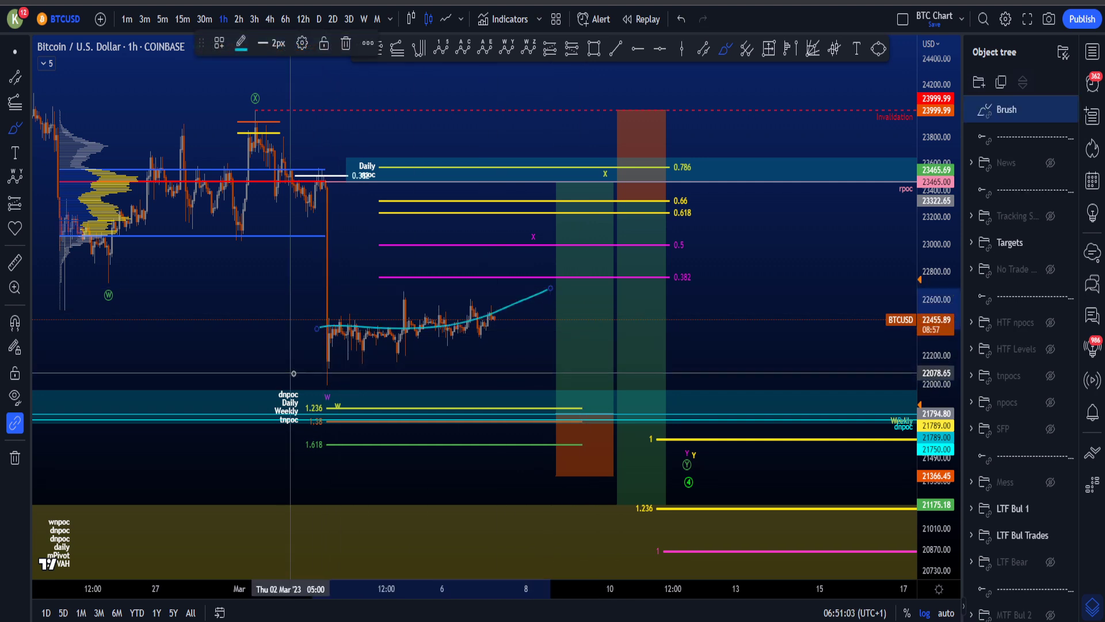
pyautogui.moveTo(299, 375); pyautogui.dragTo(573, 277)
pyautogui.hotkey('ctrl', 'z')
pyautogui.hotkey('ctrl', 'z')
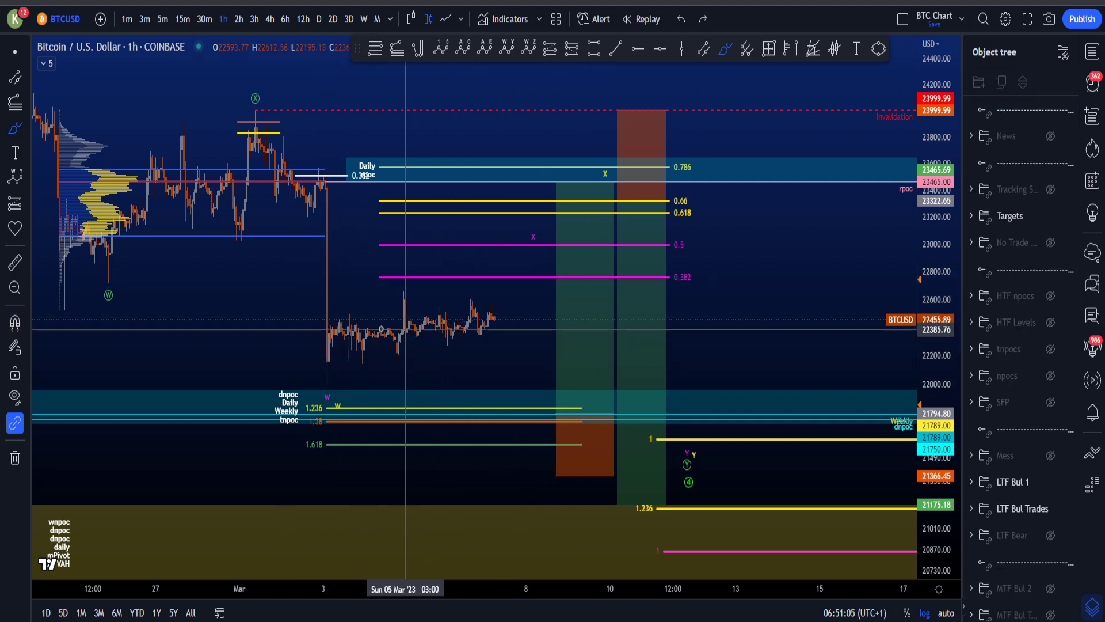
# Step: Brush a rising channel around the price action since March 3 and a wave path swinging between its boundaries
pyautogui.moveTo(313, 324); pyautogui.dragTo(509, 259)
pyautogui.moveTo(336, 385)
pyautogui.mouseDown()
pyautogui.moveTo(461, 346)
pyautogui.moveTo(580, 286)
pyautogui.mouseUp()
pyautogui.moveTo(299, 367); pyautogui.dragTo(407, 295)
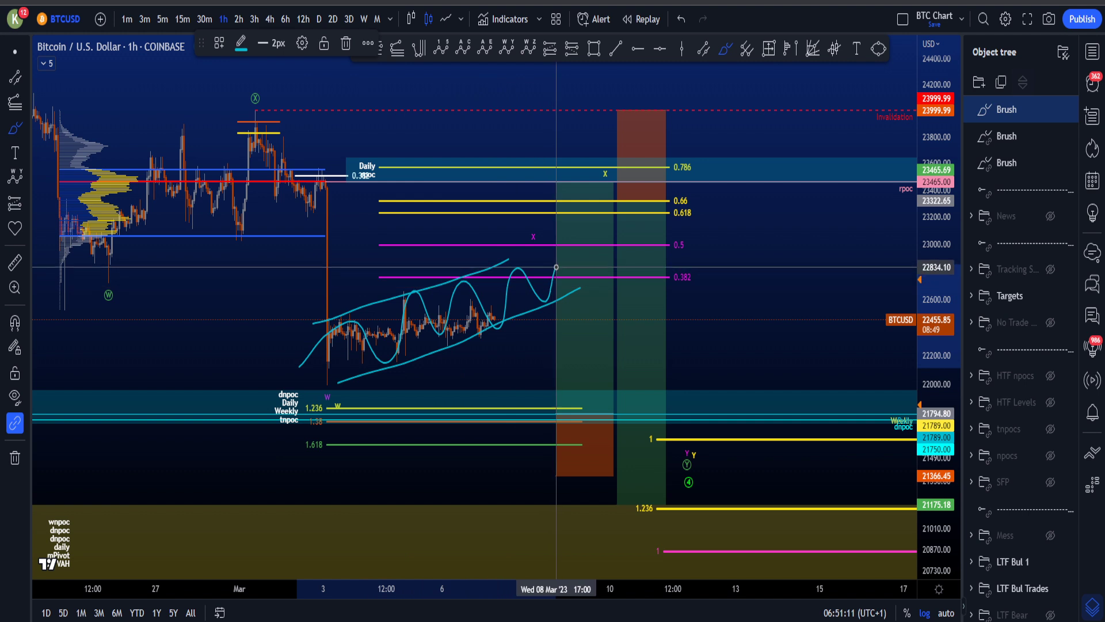
# Step: Brush a curved arrow from the 0.5 level down towards the teal Daily zone, and undo it along with the wave path
pyautogui.moveTo(514, 277)
pyautogui.mouseDown()
pyautogui.moveTo(548, 285)
pyautogui.moveTo(611, 373)
pyautogui.moveTo(628, 335)
pyautogui.mouseUp()
pyautogui.hotkey('ctrl', 'z')
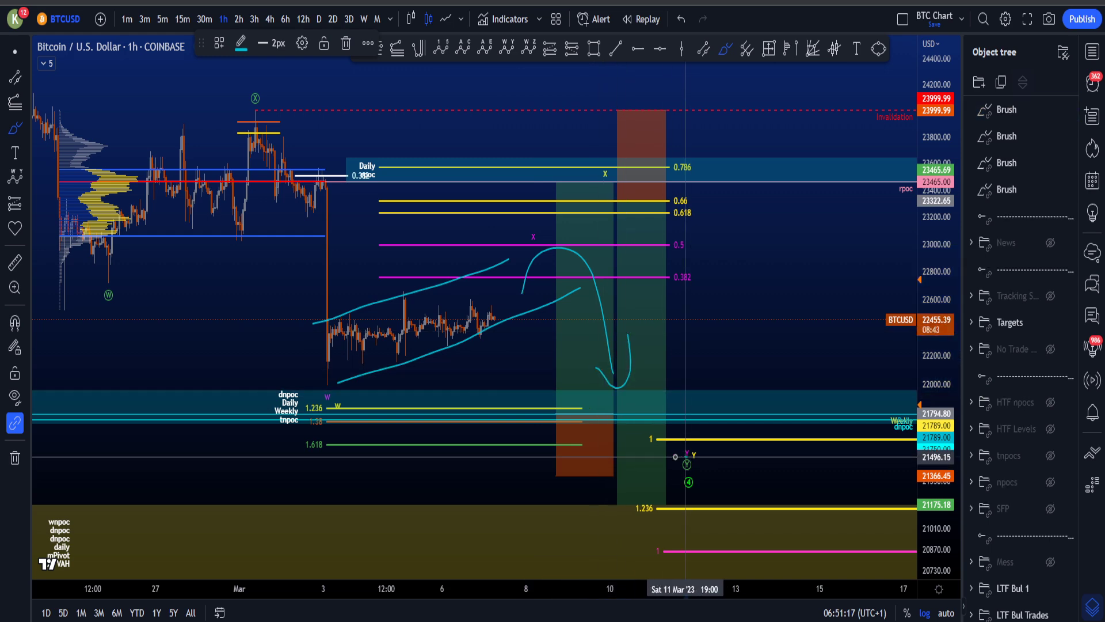
pyautogui.hotkey('ctrl', 'z')
pyautogui.hotkey('ctrl', 'z')
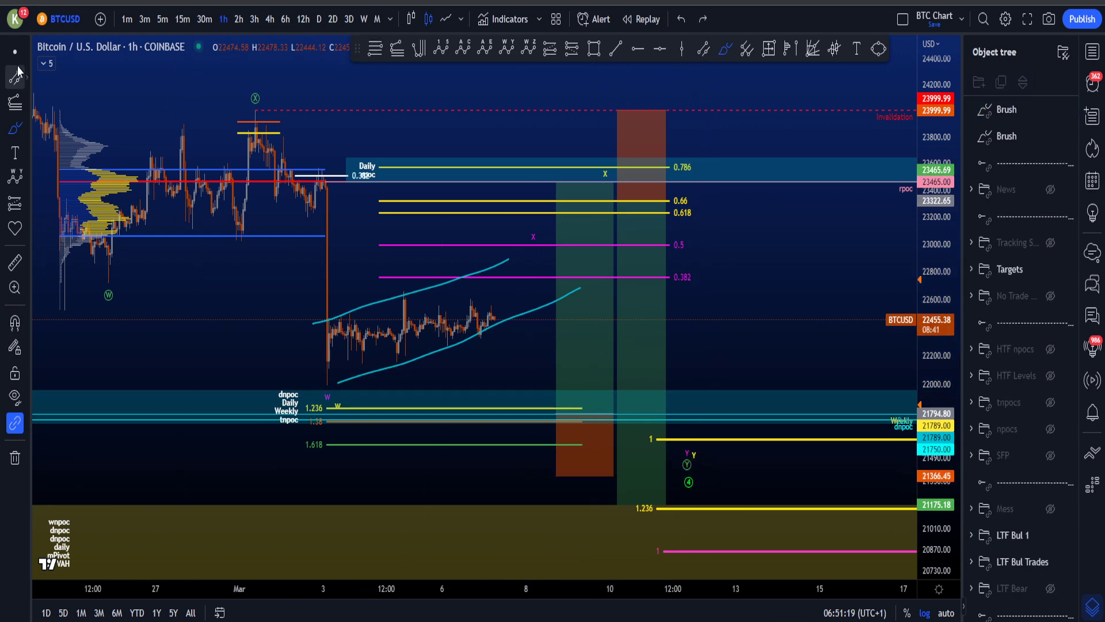
# Step: Mark the Y target labels below the yellow 1 level with a brush stroke and undo it
pyautogui.scroll(-5, 745, 251)
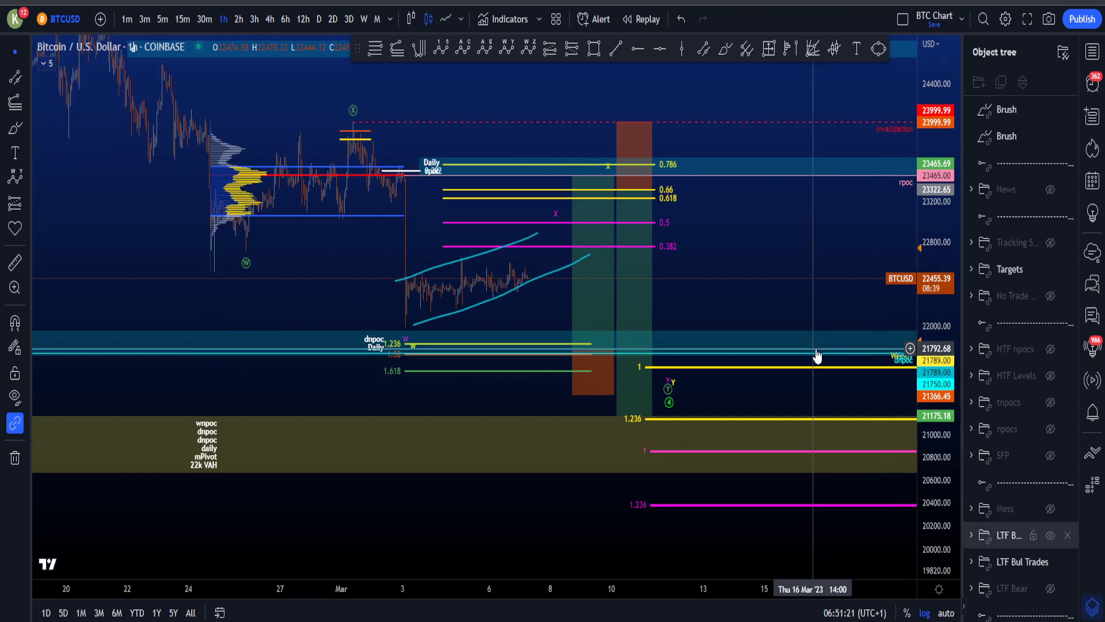
pyautogui.click(727, 50)
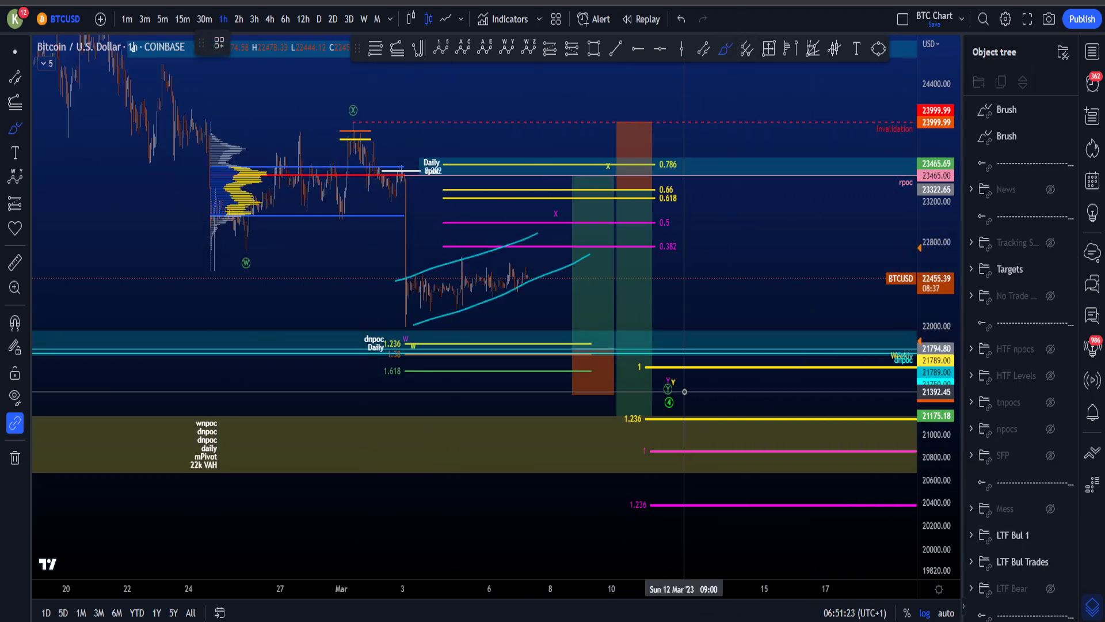
pyautogui.moveTo(675, 384); pyautogui.dragTo(669, 392)
pyautogui.hotkey('ctrl', 'z')
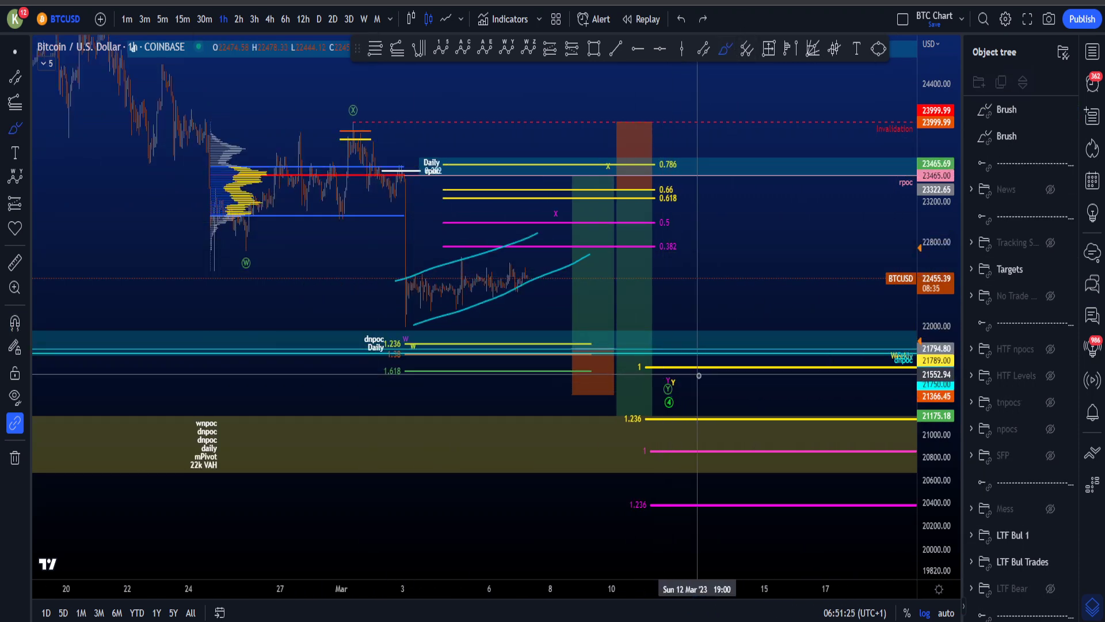
# Step: Brush the W-X-Y path from the late-February high past the green W and X to the Y target, and undo the strokes
pyautogui.scroll(2, 256, 214)
pyautogui.moveTo(257, 186)
pyautogui.mouseDown()
pyautogui.moveTo(313, 313)
pyautogui.moveTo(530, 259)
pyautogui.moveTo(587, 369)
pyautogui.moveTo(614, 389)
pyautogui.mouseUp()
pyautogui.hotkey('ctrl', 'z')
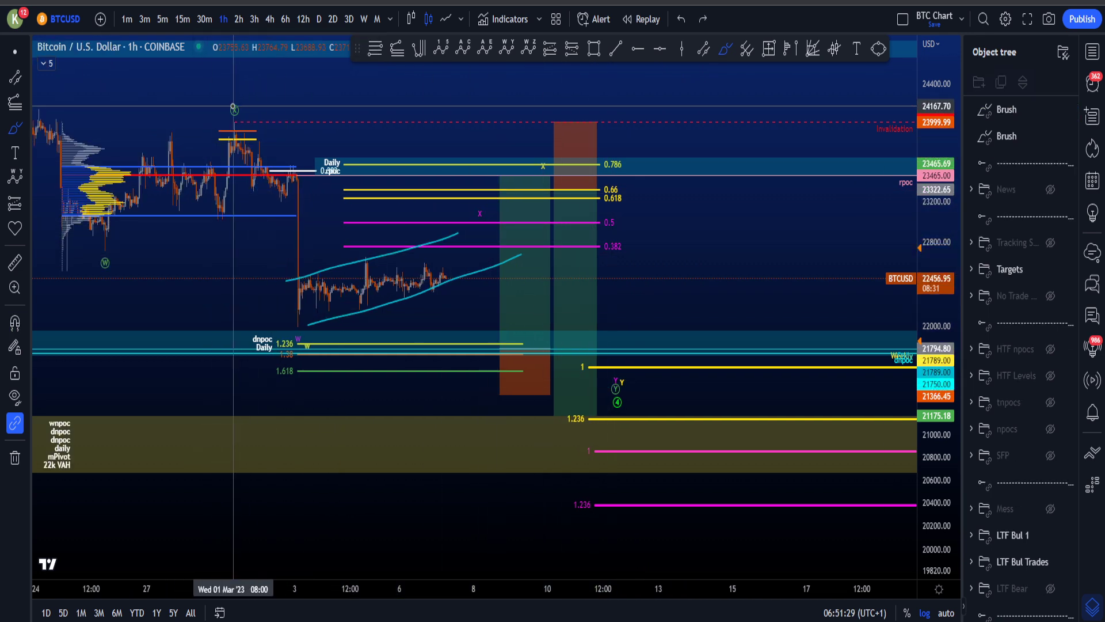
pyautogui.moveTo(57, 115)
pyautogui.mouseDown()
pyautogui.moveTo(247, 123)
pyautogui.moveTo(582, 381)
pyautogui.mouseUp()
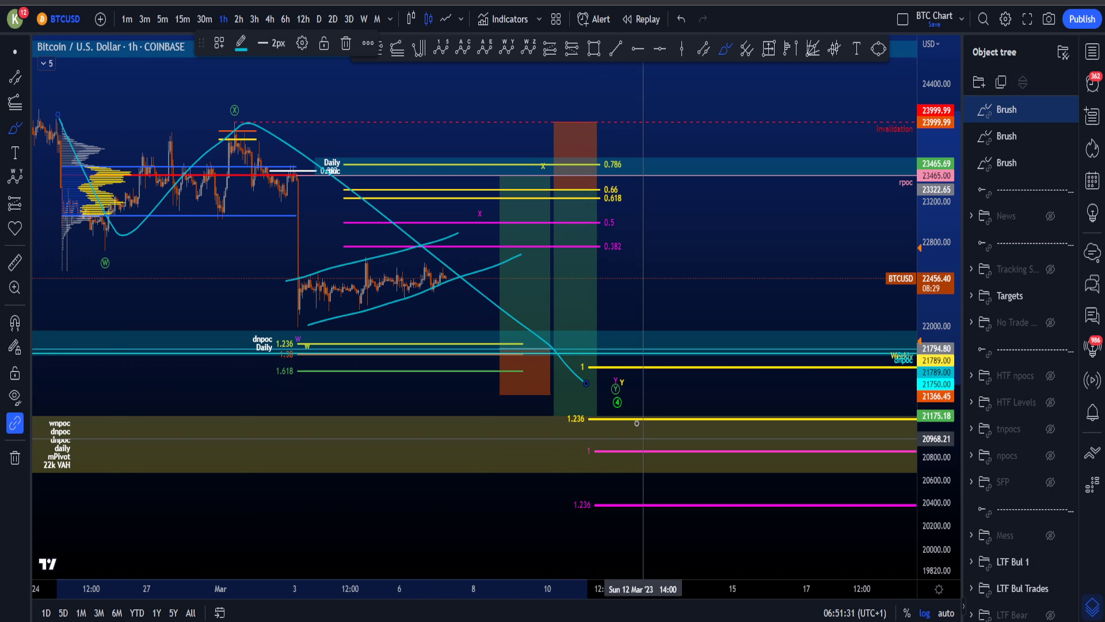
pyautogui.hotkey('ctrl', 'z')
# Step: Circle the magenta 1 target level inside the olive support zone and remove the circles
pyautogui.moveTo(584, 436); pyautogui.dragTo(602, 442)
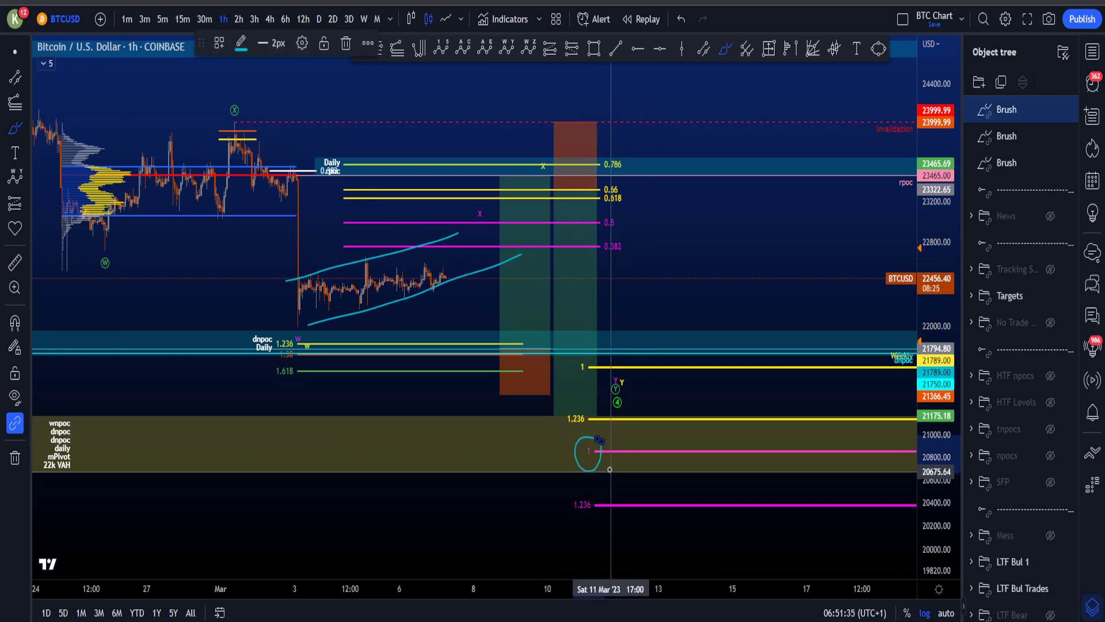
pyautogui.scroll(-5, 610, 469)
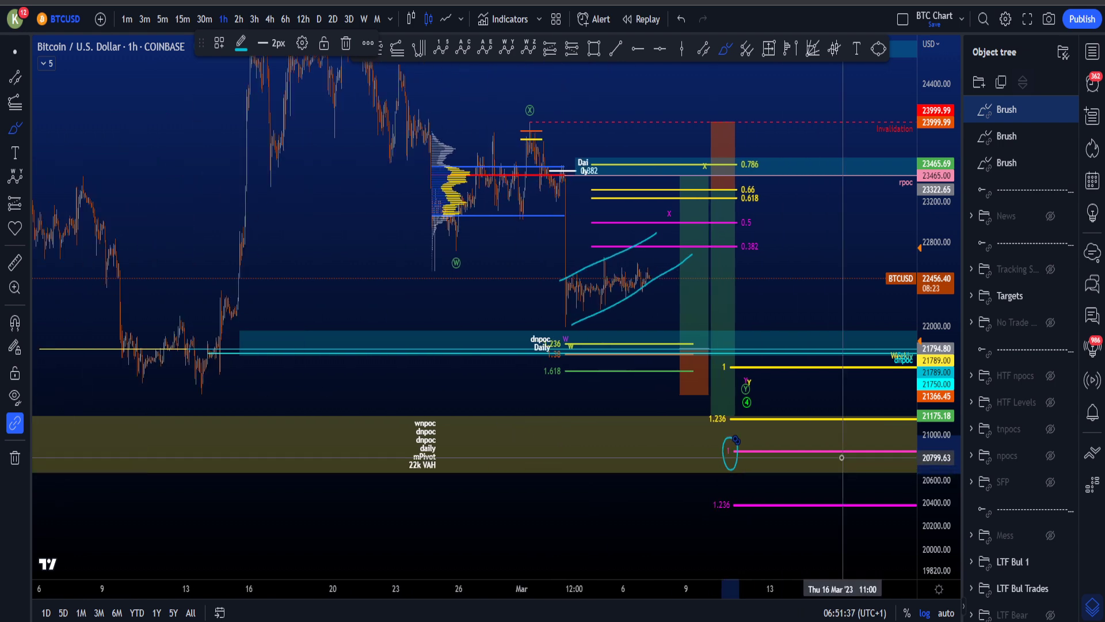
pyautogui.scroll(4, 842, 458)
pyautogui.hotkey('ctrl', 'z')
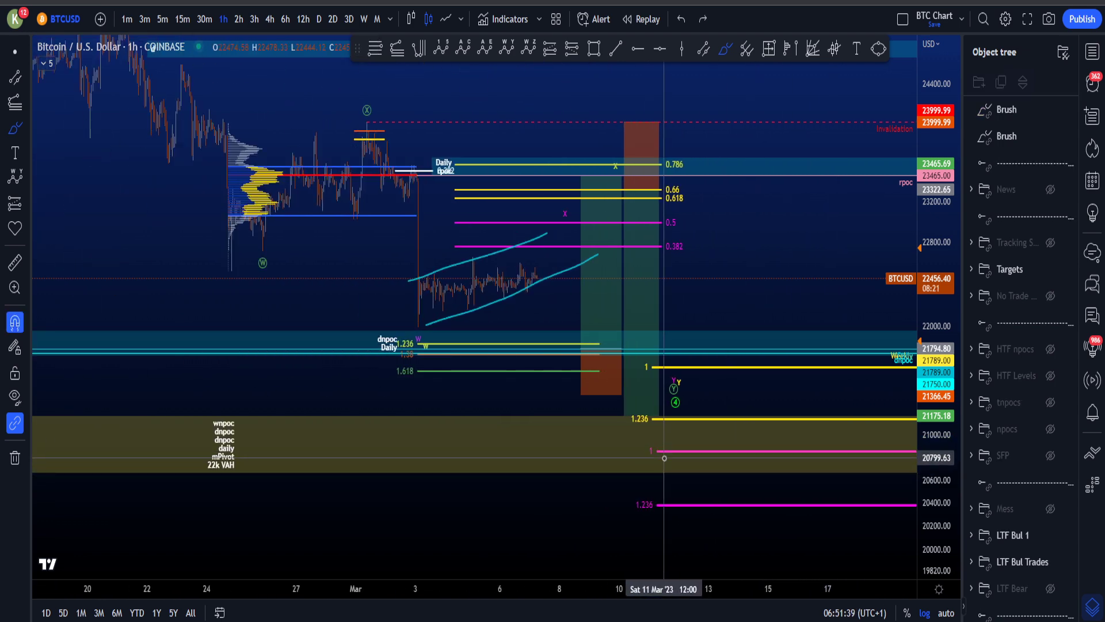
pyautogui.moveTo(643, 468); pyautogui.dragTo(637, 438)
pyautogui.press('Delete')
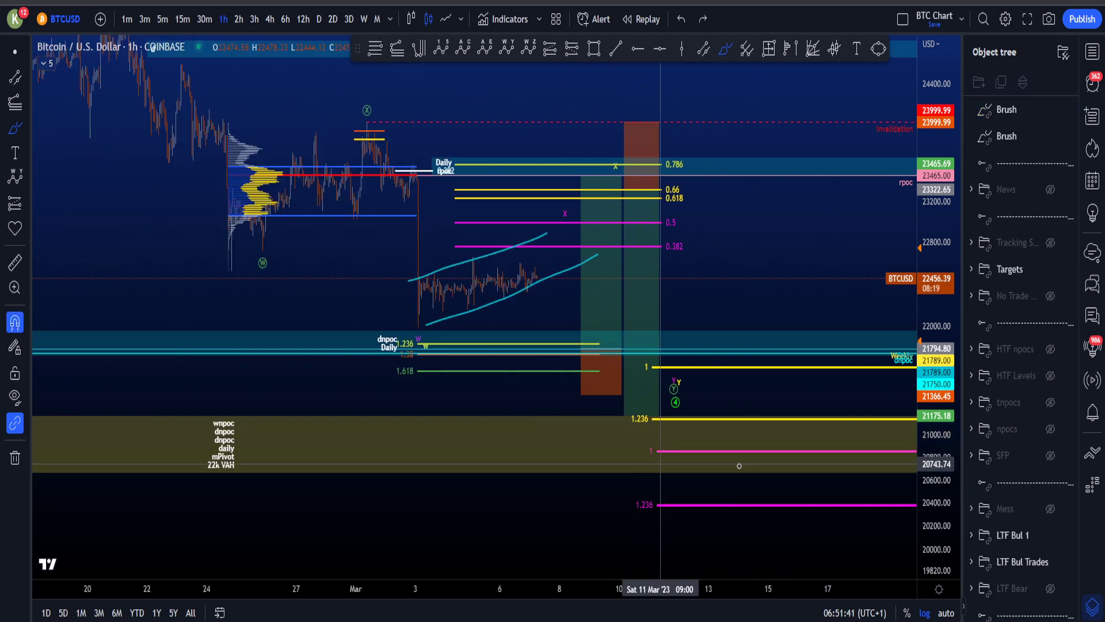
# Step: Circle the yellow X below 0.786, brush along the 0.618, 0.66 and 0.786 levels, and remove all strokes including the channel lines
pyautogui.scroll(3, 748, 374)
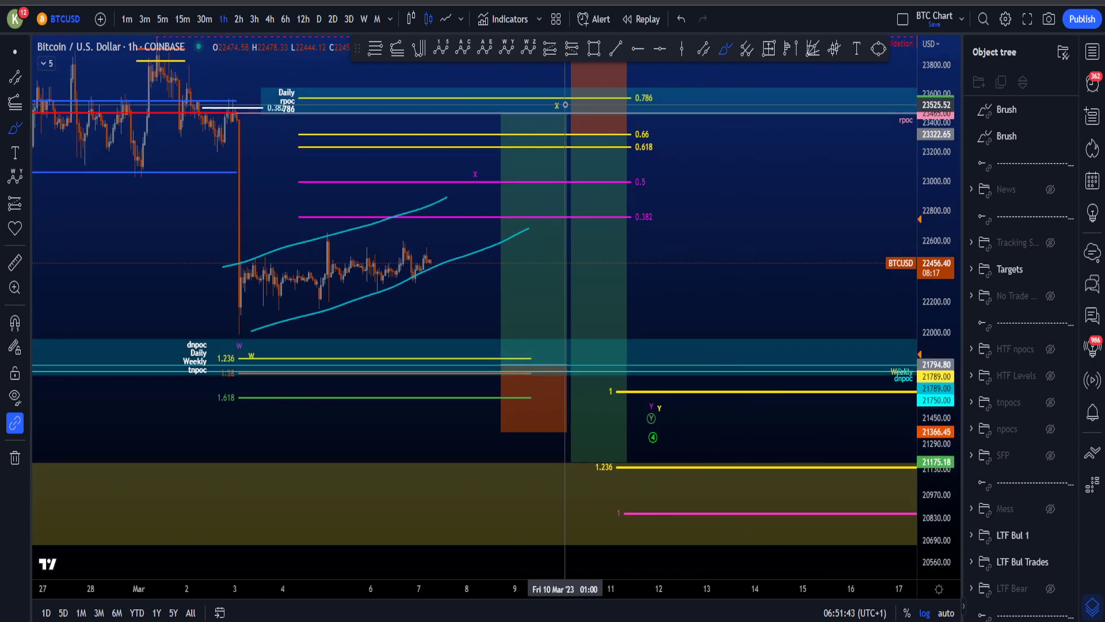
pyautogui.moveTo(563, 99); pyautogui.dragTo(563, 115)
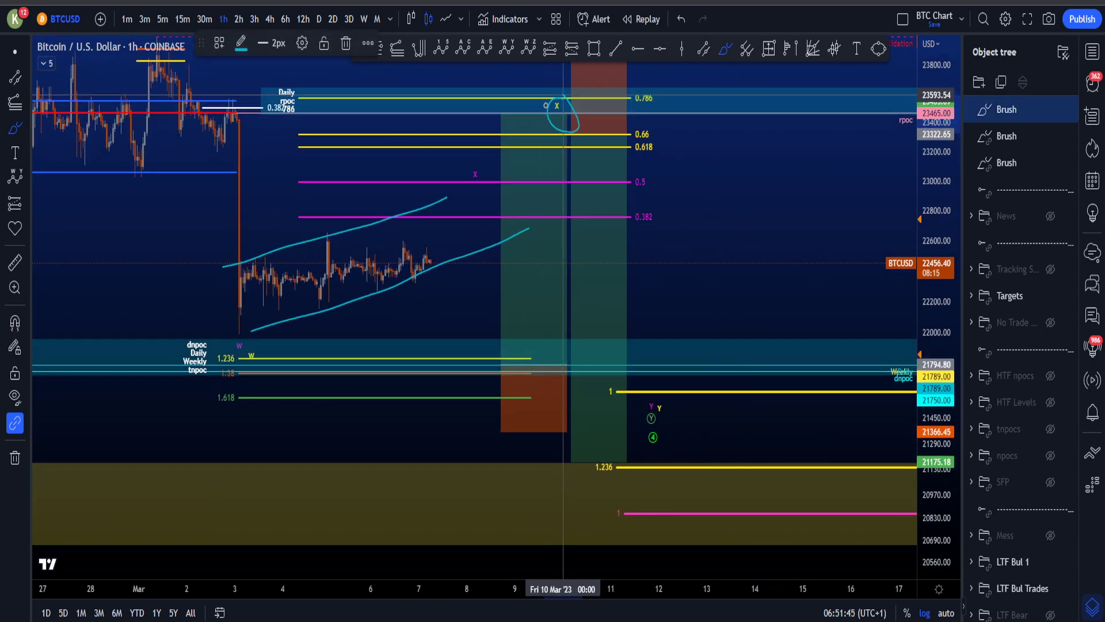
pyautogui.press('Delete')
pyautogui.moveTo(671, 144); pyautogui.dragTo(445, 153)
pyautogui.moveTo(624, 137); pyautogui.dragTo(556, 134)
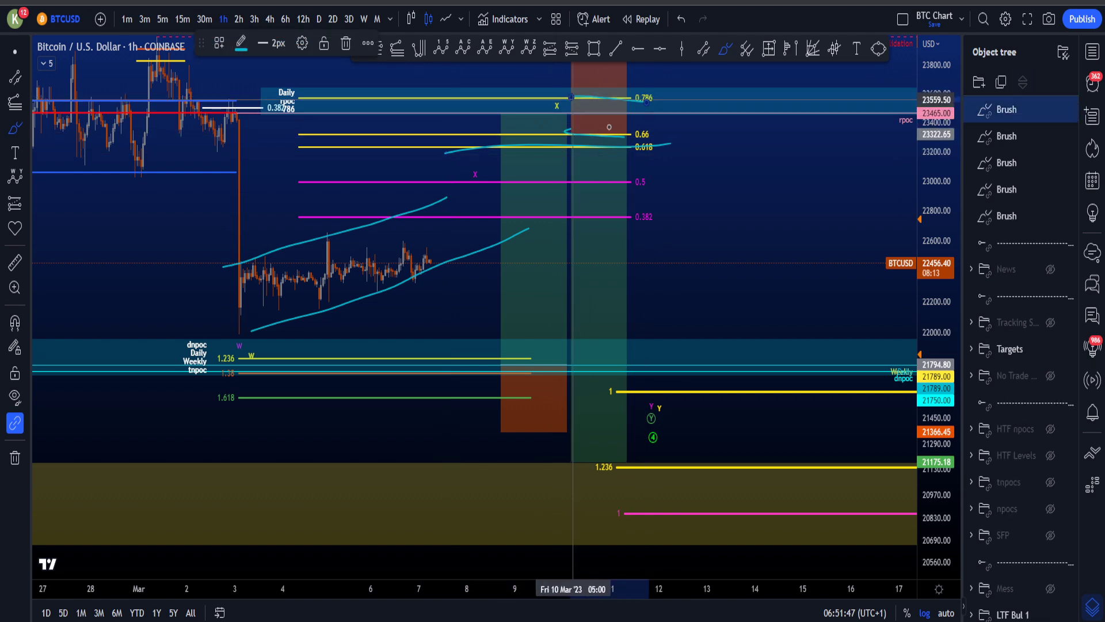
pyautogui.hotkey('ctrl', 'z')
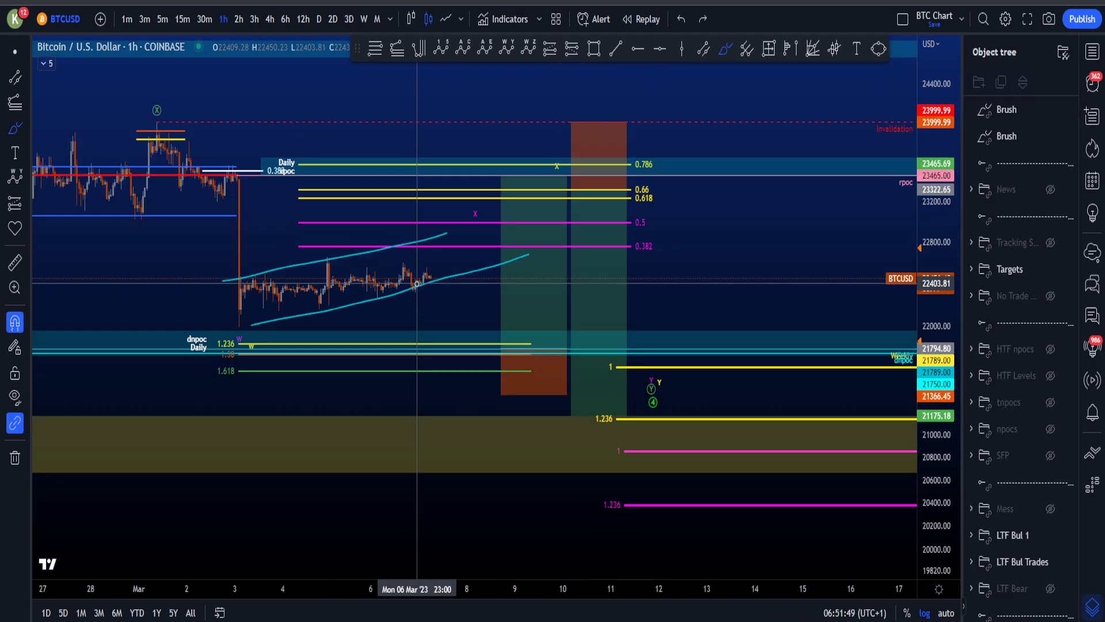
pyautogui.click(1069, 108)
pyautogui.click(1069, 109)
# Step: Brush a path from the March 3 low up, down to the Weekly level and up to 0.66, circle the yellow X, and delete both
pyautogui.moveTo(936, 360); pyautogui.dragTo(933, 171)
pyautogui.moveTo(232, 307); pyautogui.dragTo(372, 263)
pyautogui.moveTo(305, 285); pyautogui.dragTo(438, 231)
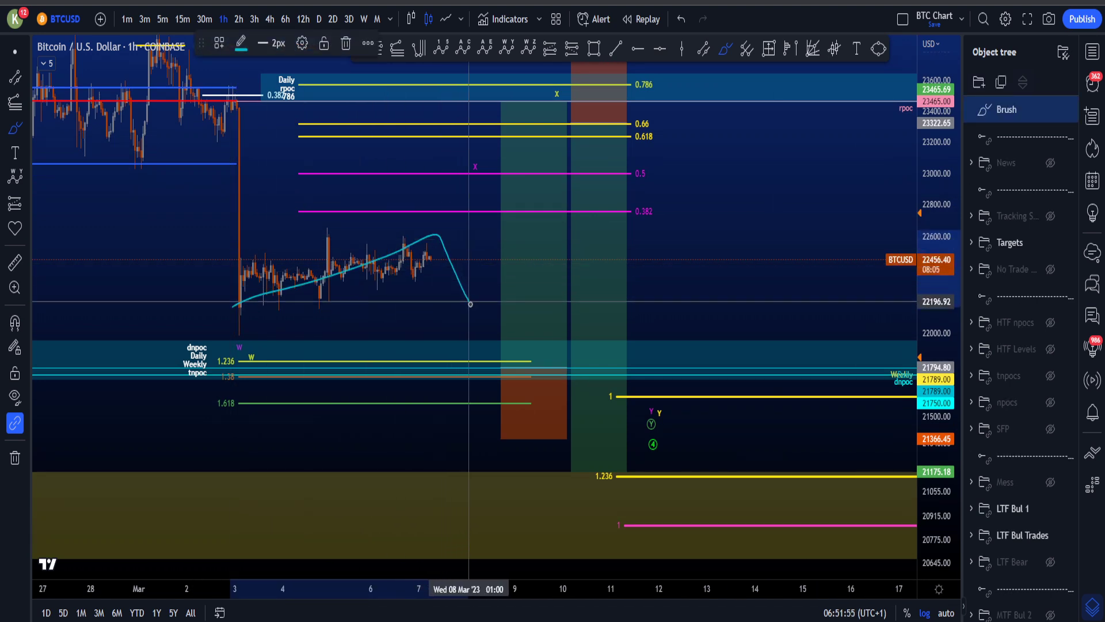
pyautogui.moveTo(471, 303); pyautogui.dragTo(481, 329)
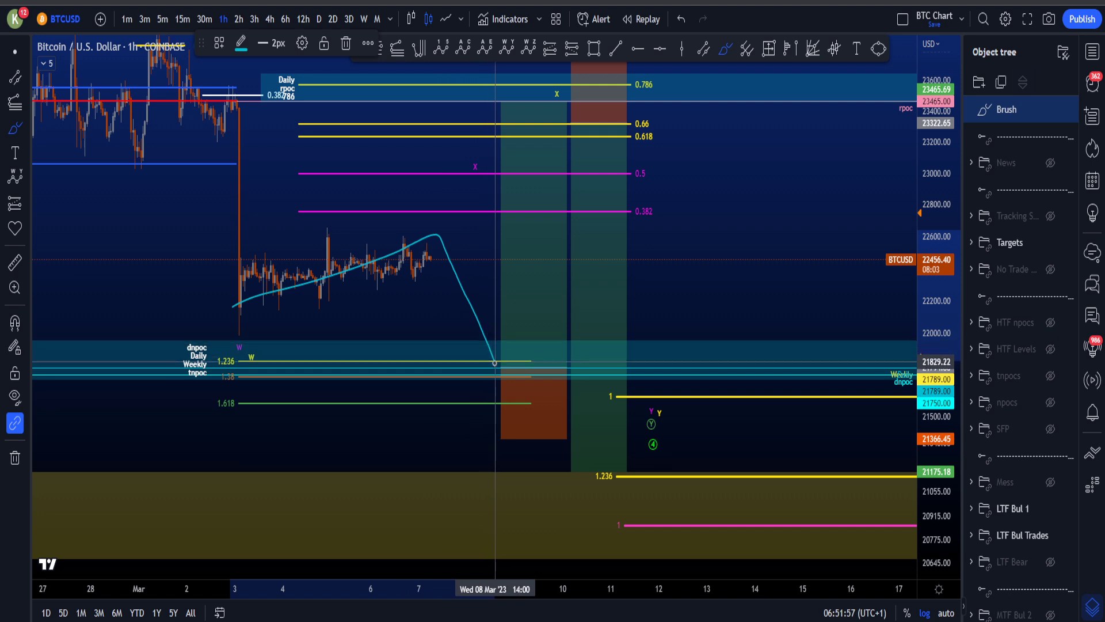
pyautogui.moveTo(506, 368); pyautogui.dragTo(571, 116)
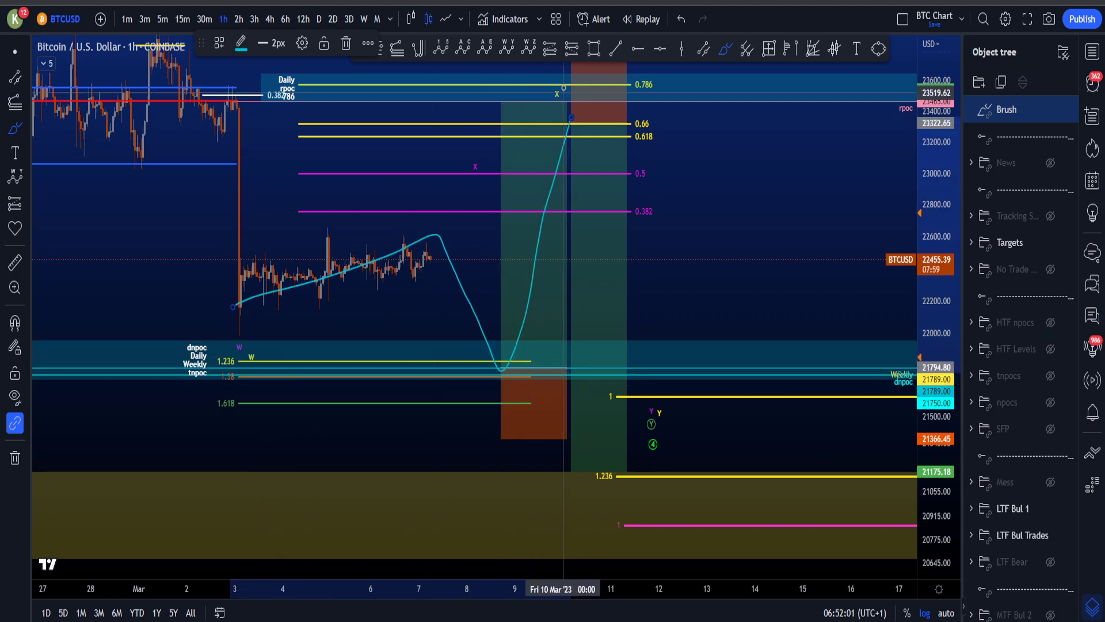
pyautogui.moveTo(559, 102)
pyautogui.mouseDown()
pyautogui.moveTo(540, 103)
pyautogui.moveTo(566, 73)
pyautogui.mouseUp()
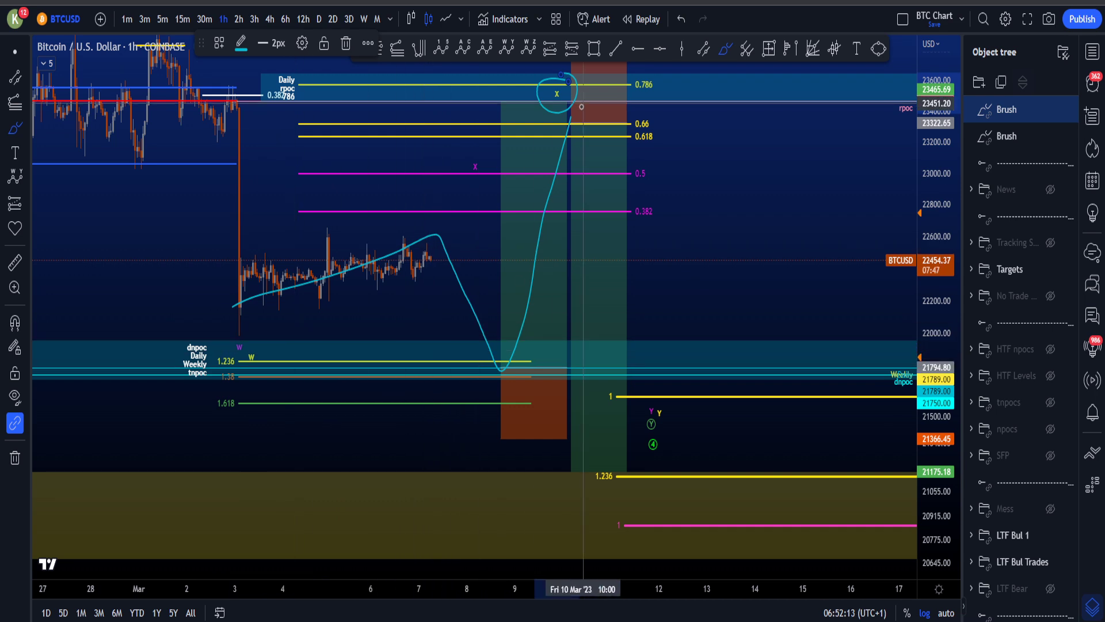
pyautogui.click(1067, 109)
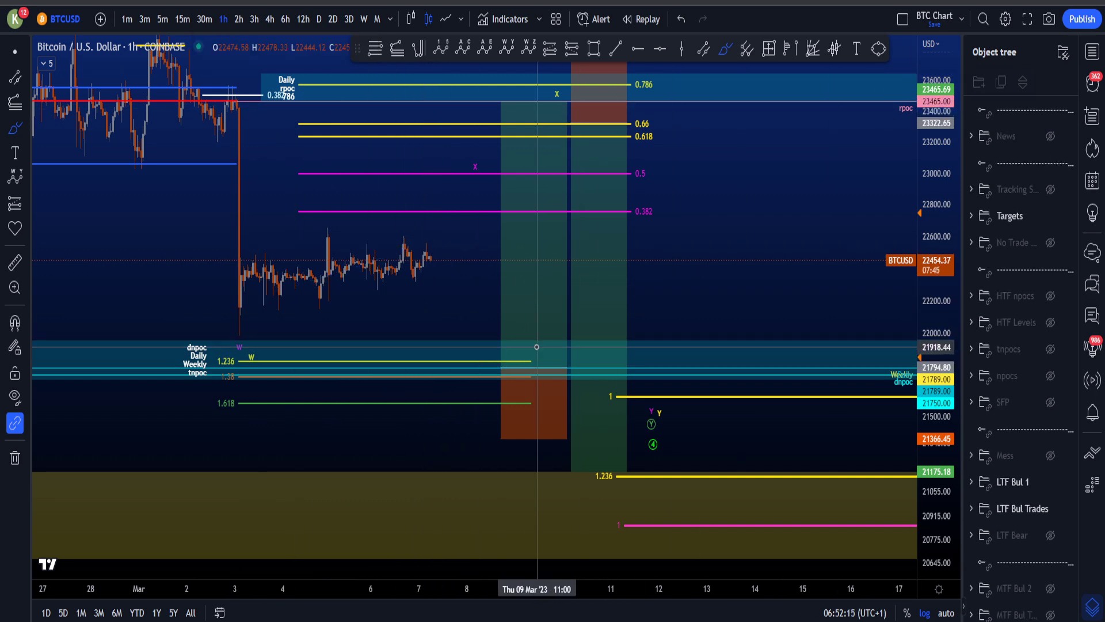
# Step: Brush a stroke near the first trade box's entry and a path from the March 3 low up and down to the Weekly level, undoing both
pyautogui.moveTo(942, 442); pyautogui.dragTo(941, 408)
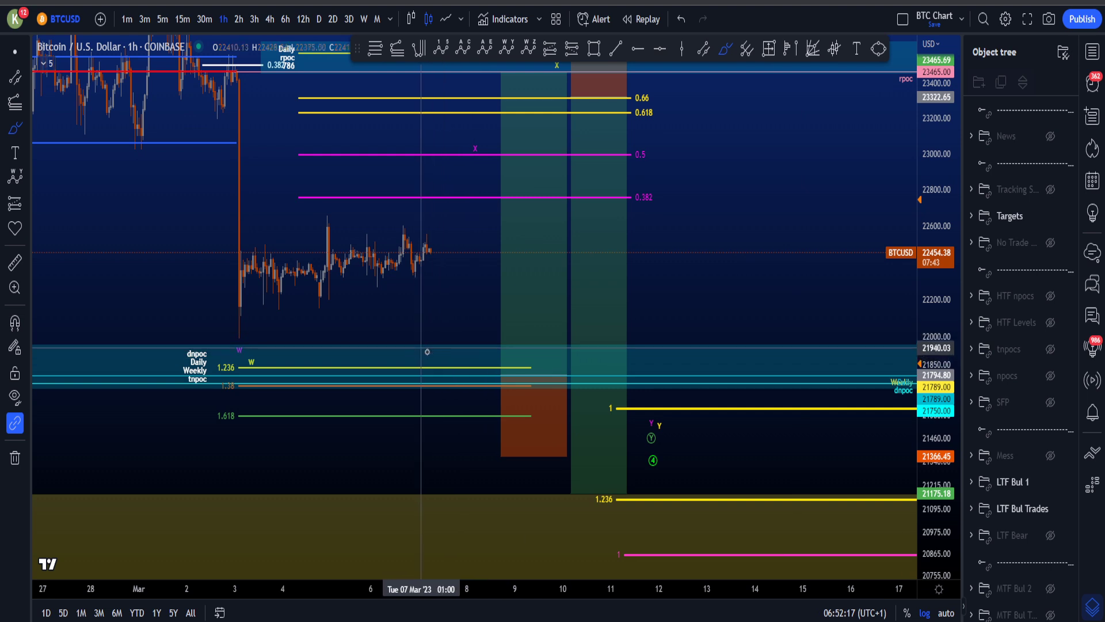
pyautogui.moveTo(495, 358)
pyautogui.mouseDown()
pyautogui.moveTo(454, 372)
pyautogui.moveTo(495, 382)
pyautogui.moveTo(470, 374)
pyautogui.moveTo(506, 267)
pyautogui.moveTo(523, 305)
pyautogui.mouseUp()
pyautogui.hotkey('ctrl', 'z')
pyautogui.hotkey('ctrl', 'z')
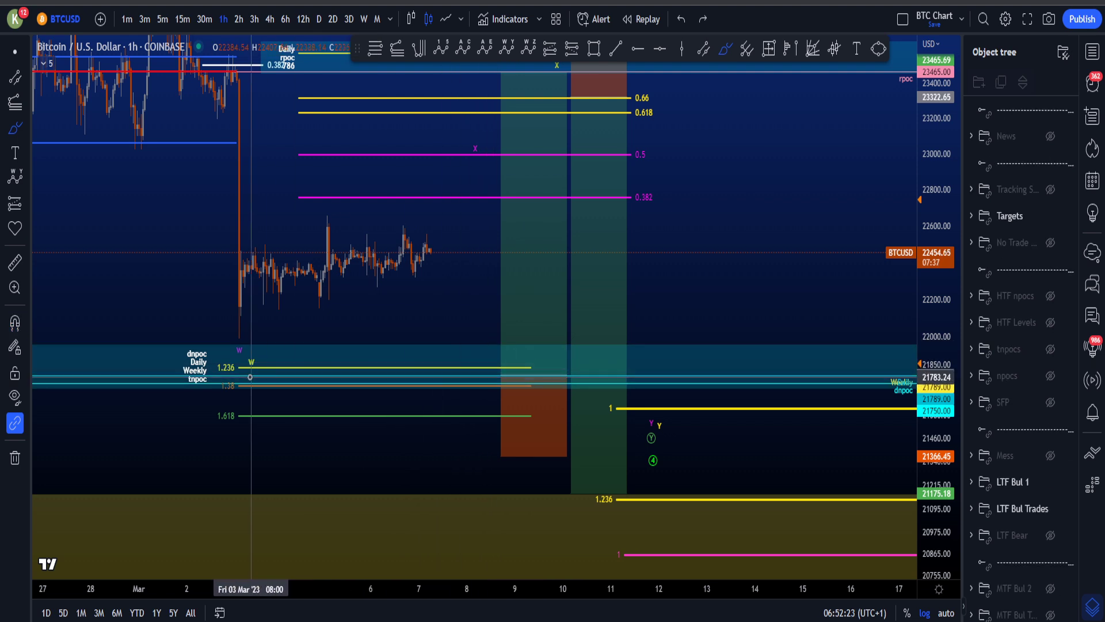
pyautogui.moveTo(243, 311)
pyautogui.mouseDown()
pyautogui.moveTo(328, 215)
pyautogui.moveTo(478, 367)
pyautogui.mouseUp()
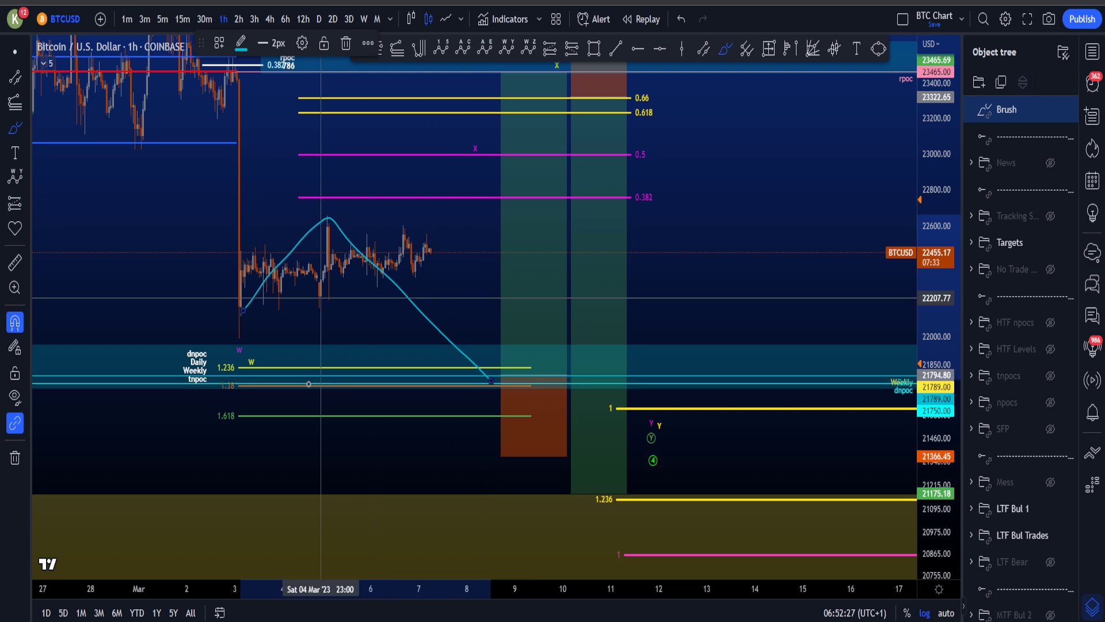
pyautogui.hotkey('ctrl', 'z')
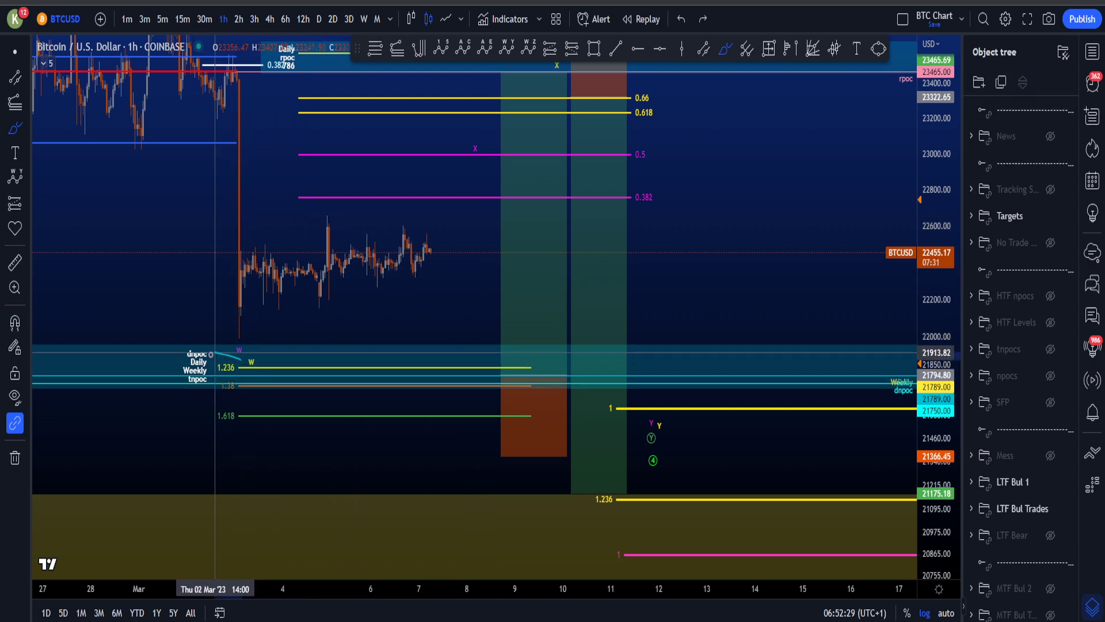
# Step: Circle the 1.236 and 1.38 extension levels, undo the circles, and brush an arrow pointing at the Weekly and dnpoc labels
pyautogui.moveTo(215, 353); pyautogui.dragTo(235, 407)
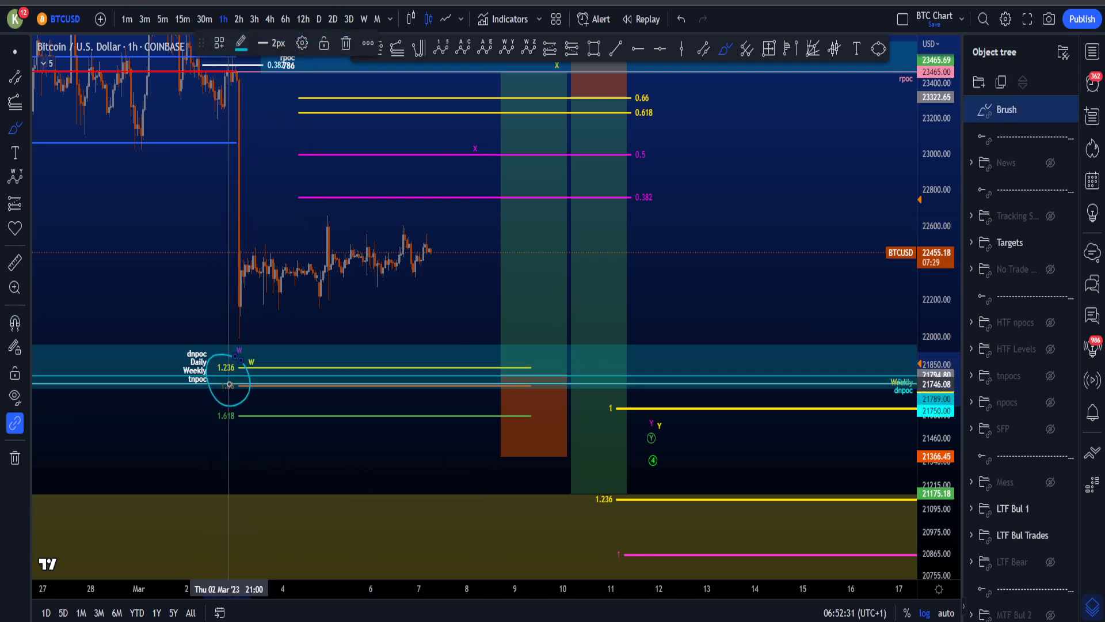
pyautogui.hotkey('ctrl', 'z')
pyautogui.moveTo(943, 506); pyautogui.dragTo(941, 401)
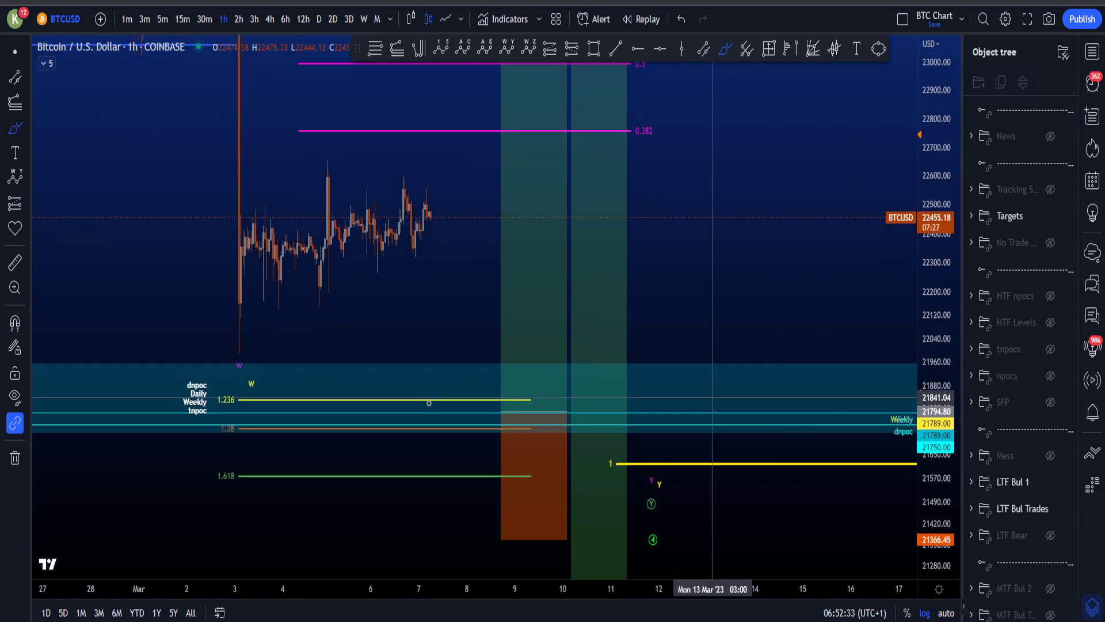
pyautogui.moveTo(241, 399); pyautogui.dragTo(215, 412)
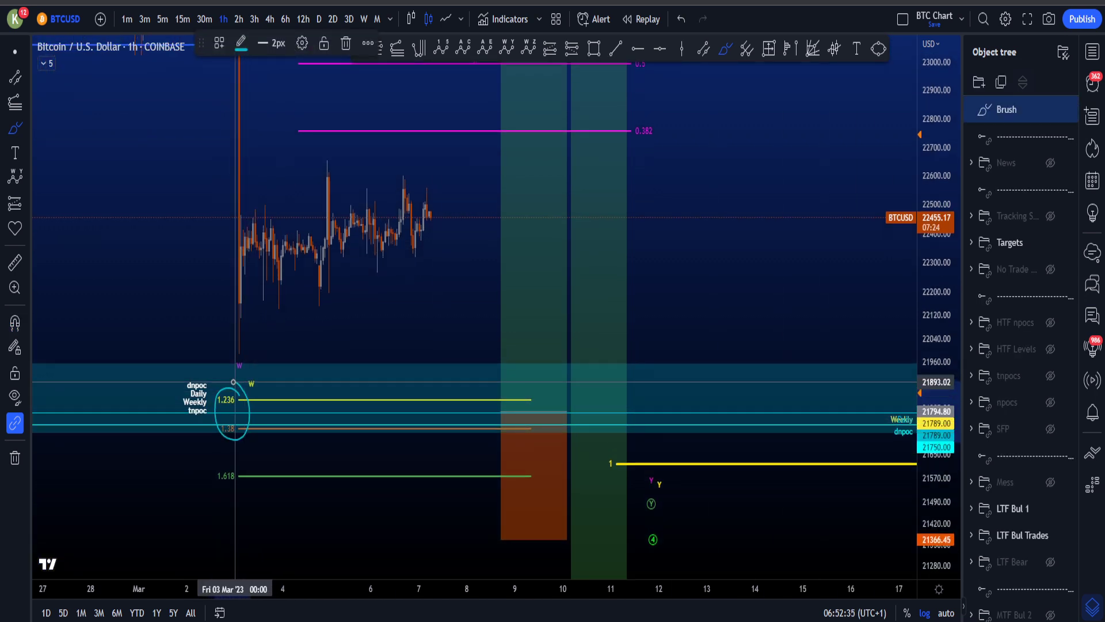
pyautogui.hotkey('ctrl', 'z')
pyautogui.moveTo(797, 384); pyautogui.dragTo(845, 409)
pyautogui.moveTo(833, 385)
pyautogui.mouseDown()
pyautogui.moveTo(859, 414)
pyautogui.moveTo(824, 421)
pyautogui.mouseUp()
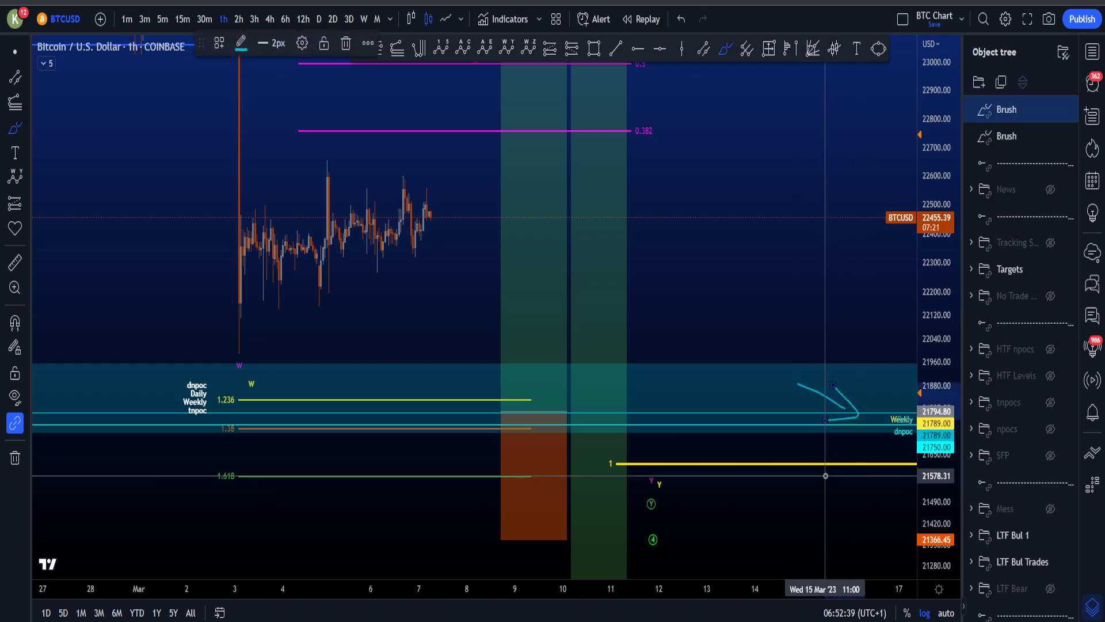
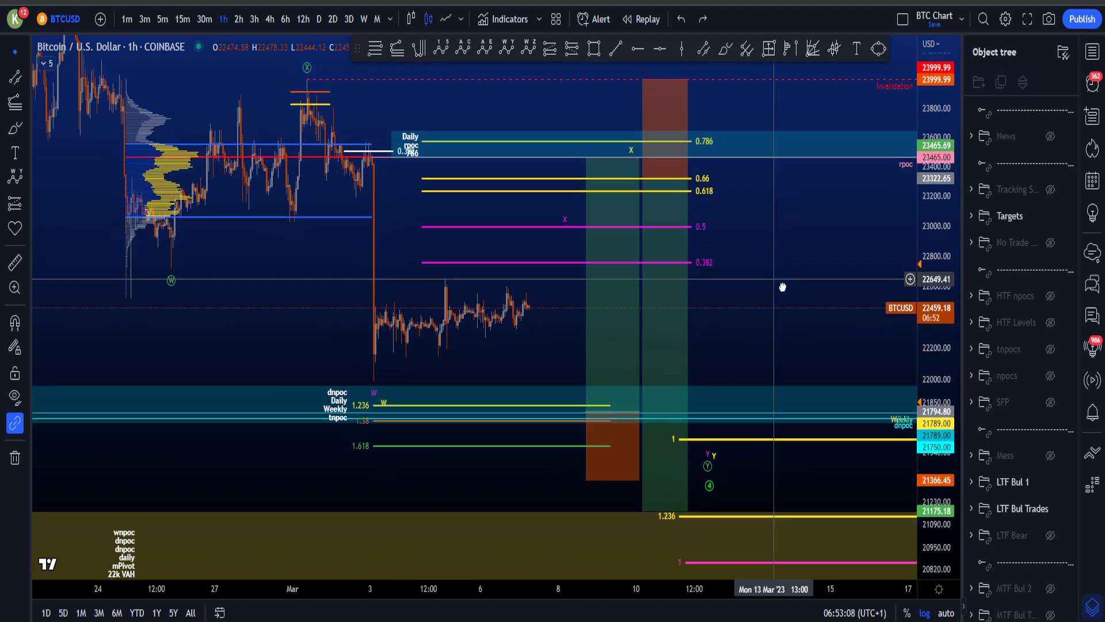
# Step: Brush possible moves around the trade boxes, including a drop to the 1.38 level and rebound to 0.66, and undo each stroke
pyautogui.moveTo(609, 423)
pyautogui.mouseDown()
pyautogui.moveTo(742, 309)
pyautogui.moveTo(704, 335)
pyautogui.mouseUp()
pyautogui.hotkey('ctrl', 'z')
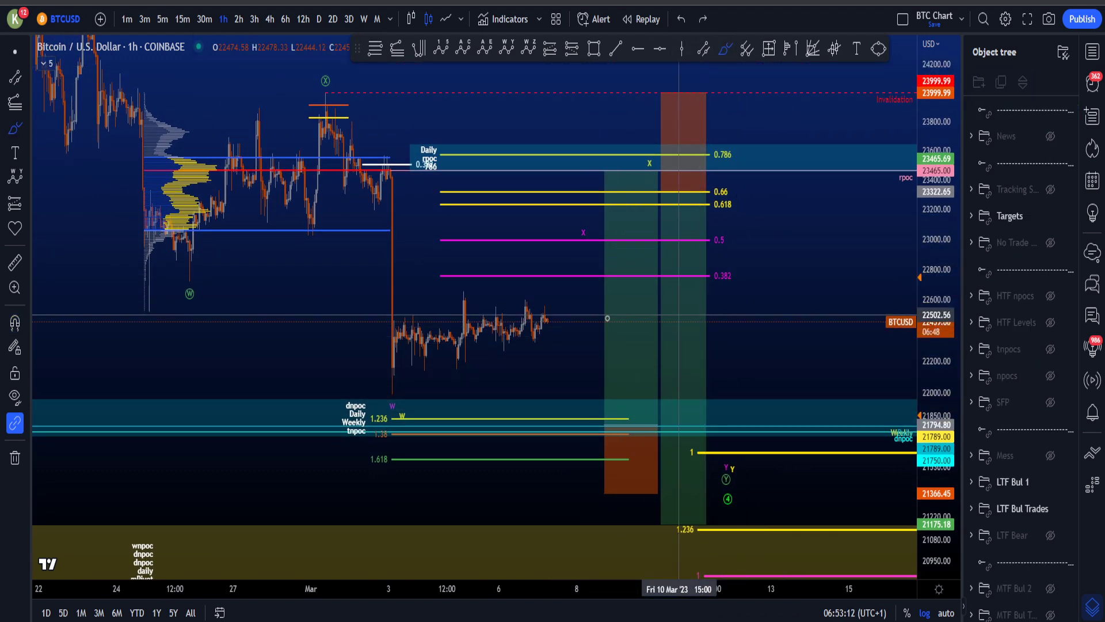
pyautogui.moveTo(607, 318)
pyautogui.mouseDown()
pyautogui.moveTo(732, 259)
pyautogui.moveTo(668, 396)
pyautogui.mouseUp()
pyautogui.hotkey('ctrl', 'z')
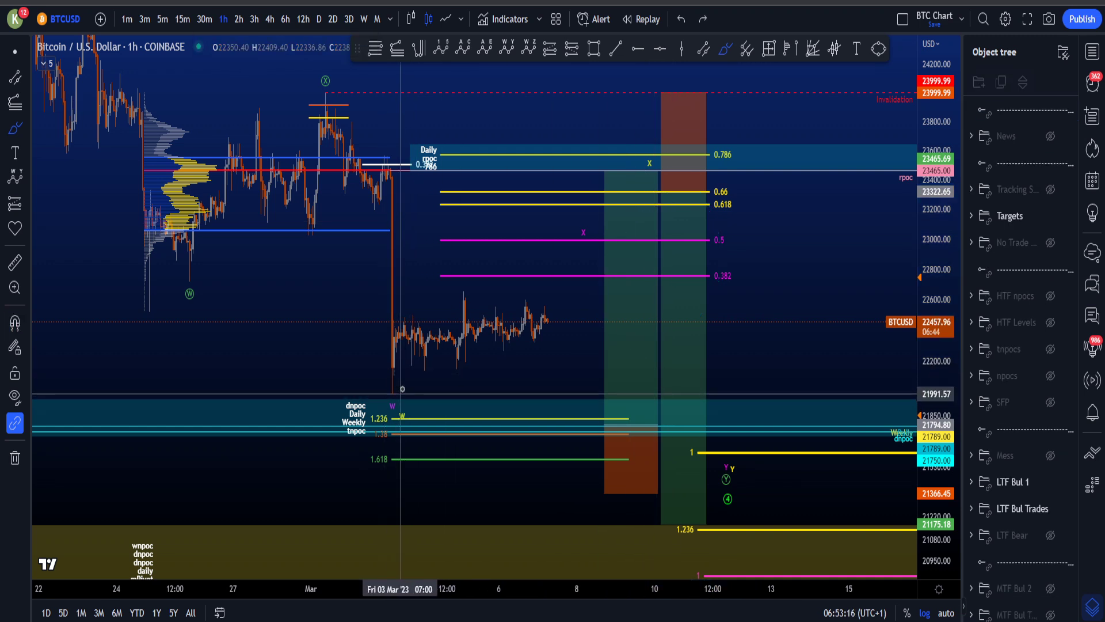
pyautogui.moveTo(387, 383)
pyautogui.mouseDown()
pyautogui.moveTo(414, 362)
pyautogui.moveTo(605, 429)
pyautogui.moveTo(685, 196)
pyautogui.mouseUp()
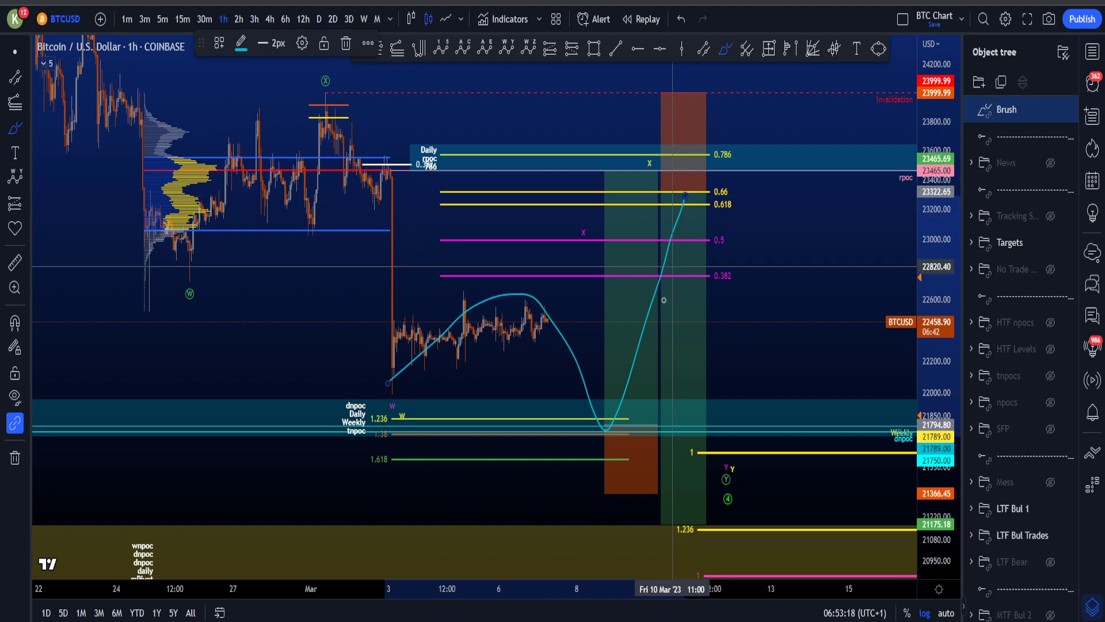
pyautogui.hotkey('ctrl', 'z')
# Step: Brush a drop below the 0.382 level, circle the first trade box's entry around 1.236 and 1.38, and undo the strokes
pyautogui.moveTo(549, 275)
pyautogui.mouseDown()
pyautogui.moveTo(605, 268)
pyautogui.moveTo(578, 236)
pyautogui.moveTo(636, 371)
pyautogui.mouseUp()
pyautogui.hotkey('ctrl', 'z')
pyautogui.hotkey('ctrl', 'z')
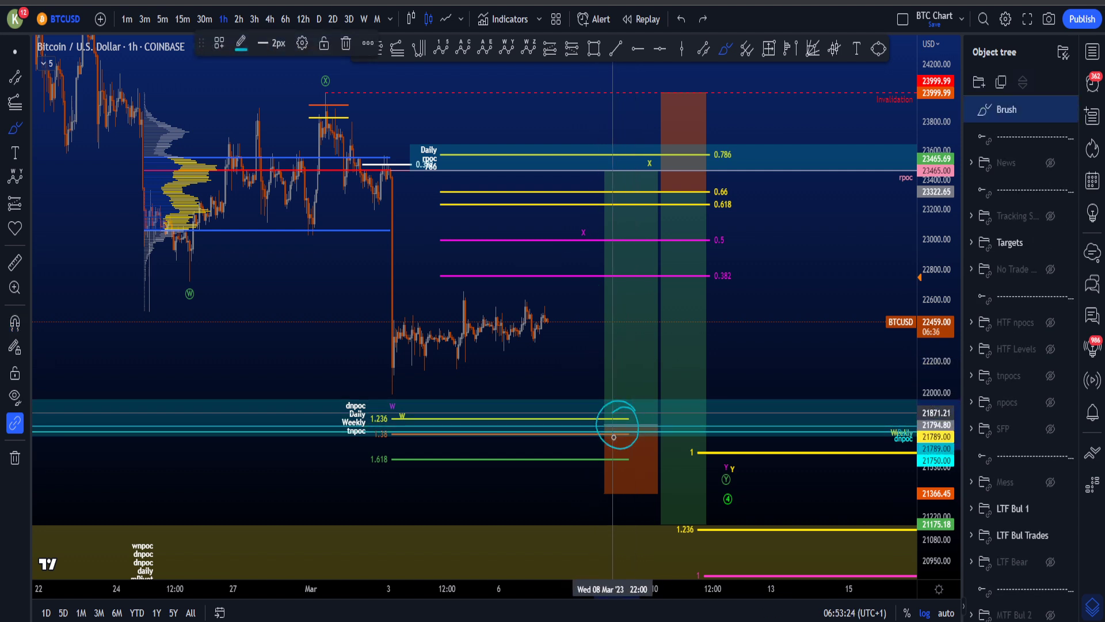
pyautogui.hotkey('ctrl', 'z')
pyautogui.scroll(-3, 609, 429)
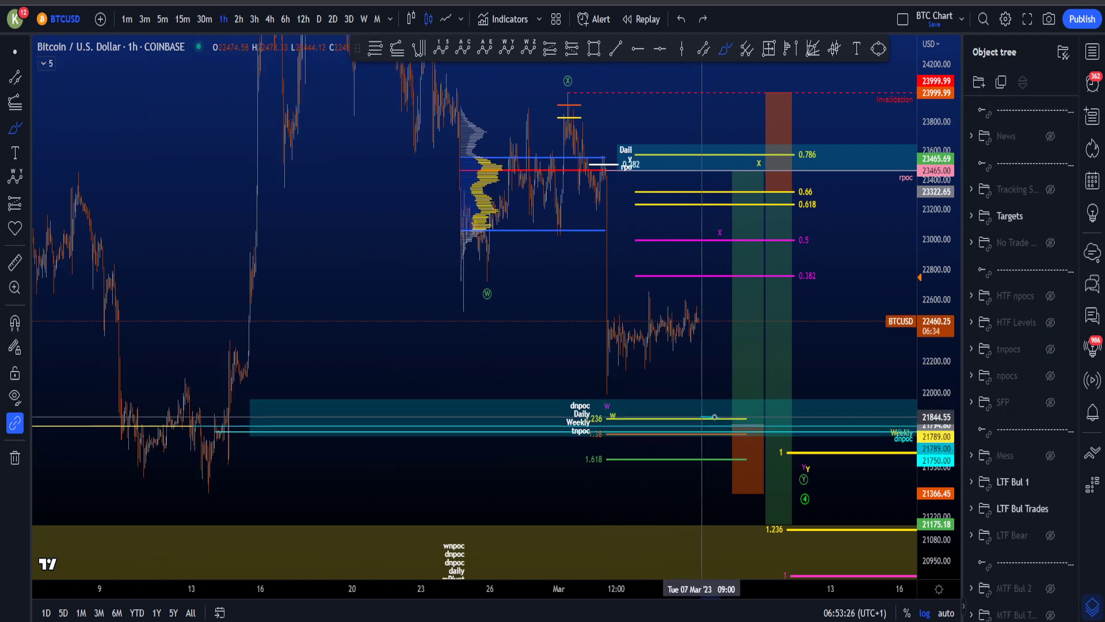
# Step: Brush highlights along the 1.236 level beside the first trade box's entry and a mark near the mid-February low, undoing each stroke
pyautogui.moveTo(702, 417); pyautogui.dragTo(735, 421)
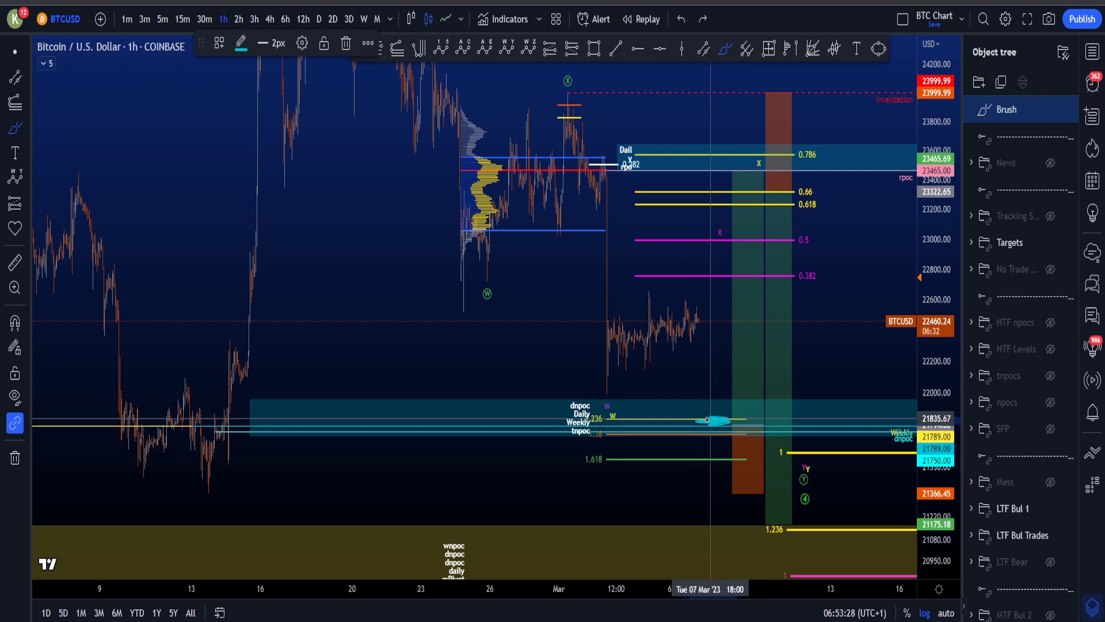
pyautogui.hotkey('ctrl', 'z')
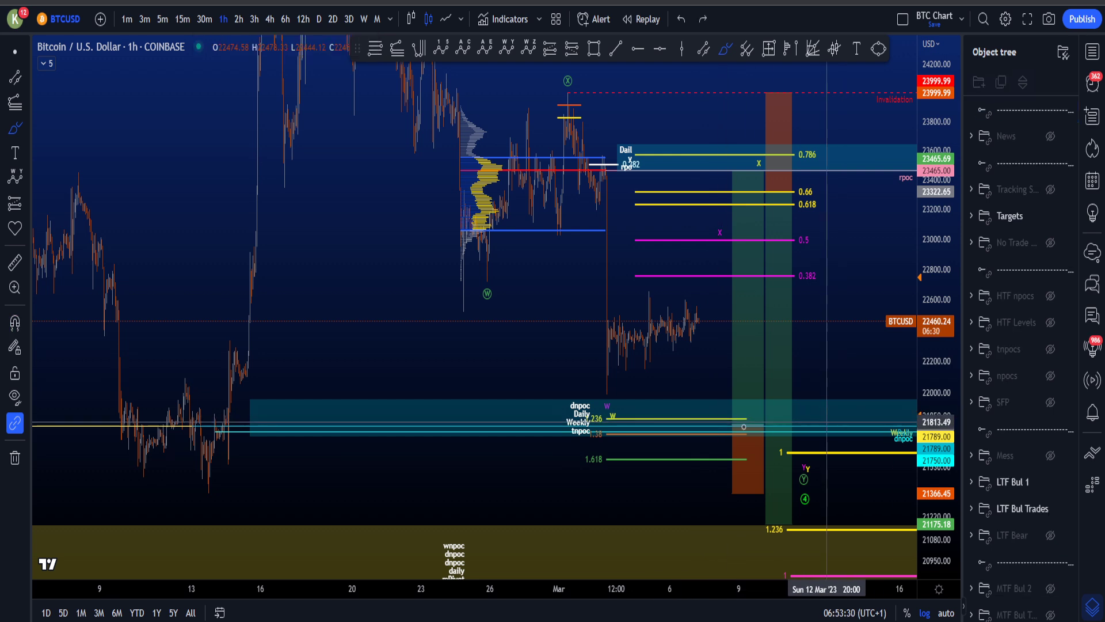
pyautogui.moveTo(744, 426)
pyautogui.mouseDown()
pyautogui.moveTo(785, 417)
pyautogui.moveTo(714, 420)
pyautogui.mouseUp()
pyautogui.hotkey('ctrl', 'z')
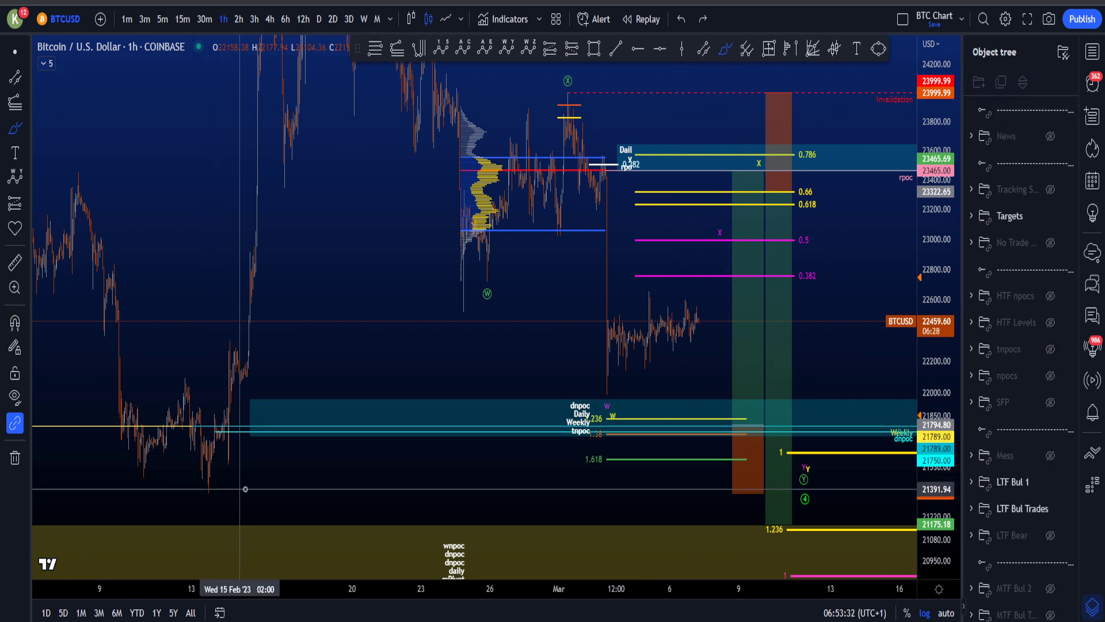
pyautogui.moveTo(245, 489)
pyautogui.mouseDown()
pyautogui.moveTo(199, 460)
pyautogui.moveTo(236, 489)
pyautogui.mouseUp()
pyautogui.hotkey('ctrl', 'z')
# Step: Brush a rise toward the 0.786 zone, an arrowed drop from the second trade box's entry and a circle around the March 1 high, undoing all
pyautogui.scroll(5, 809, 361)
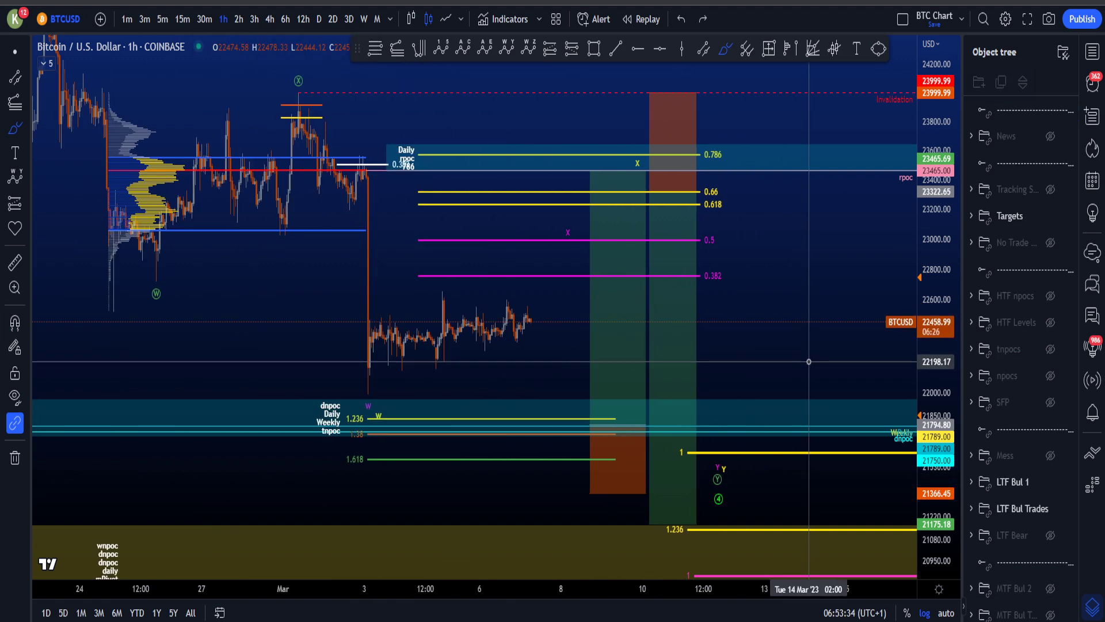
pyautogui.moveTo(577, 381)
pyautogui.mouseDown()
pyautogui.moveTo(595, 242)
pyautogui.moveTo(649, 191)
pyautogui.moveTo(627, 184)
pyautogui.mouseUp()
pyautogui.hotkey('ctrl', 'z')
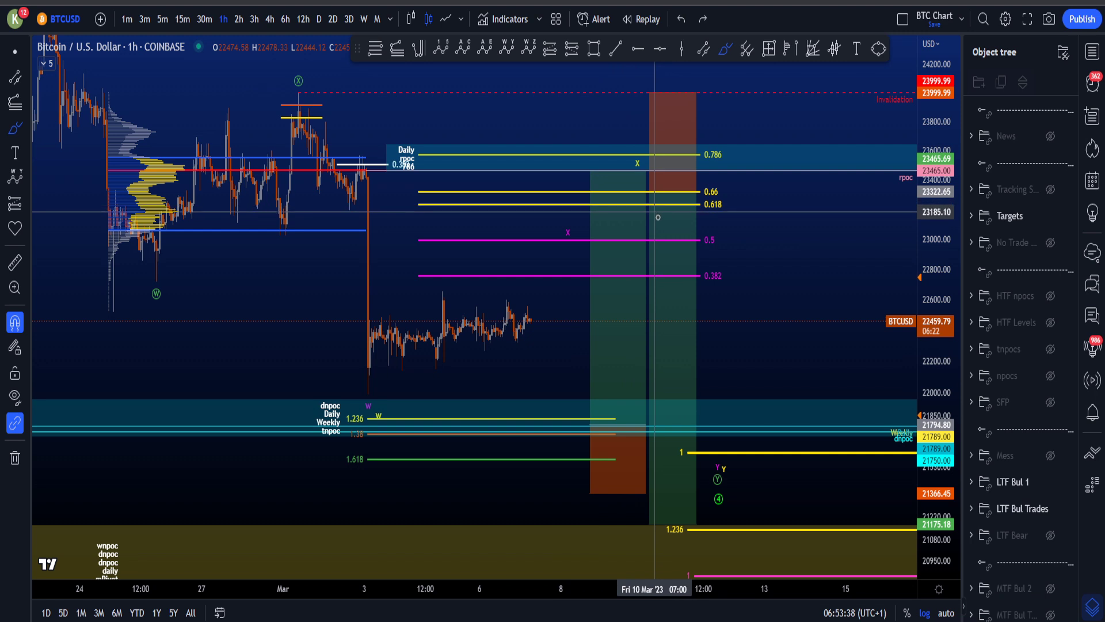
pyautogui.moveTo(386, 385)
pyautogui.mouseDown()
pyautogui.moveTo(478, 299)
pyautogui.moveTo(629, 216)
pyautogui.moveTo(740, 354)
pyautogui.mouseUp()
pyautogui.hotkey('ctrl', 'z')
pyautogui.moveTo(759, 295); pyautogui.dragTo(687, 362)
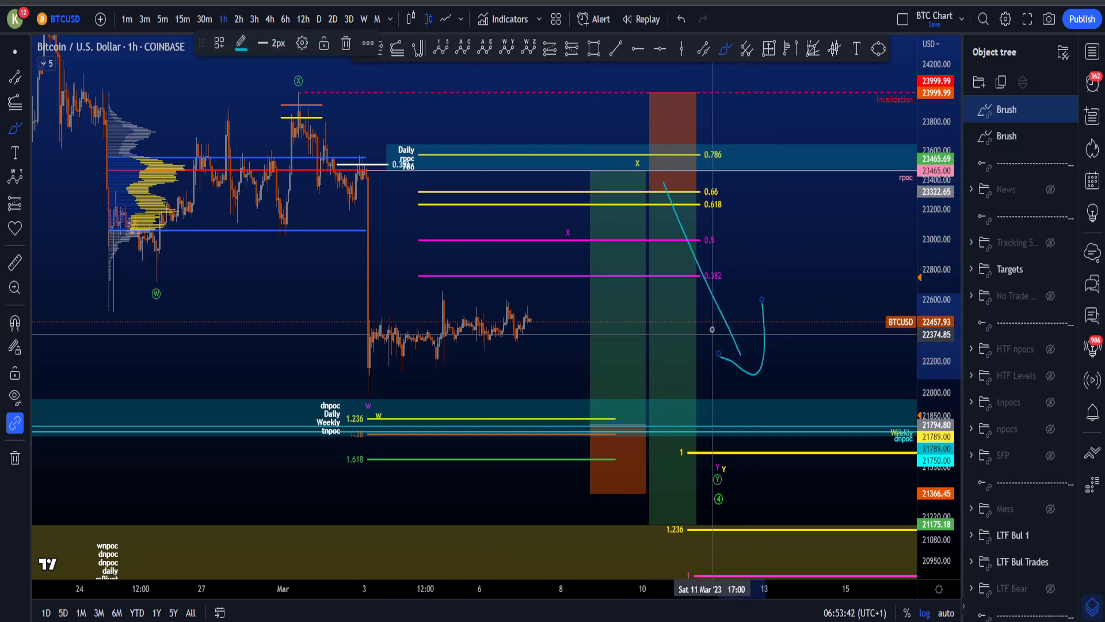
pyautogui.hotkey('ctrl', 'z')
pyautogui.hotkey('ctrl', 'z')
pyautogui.moveTo(316, 69); pyautogui.dragTo(307, 68)
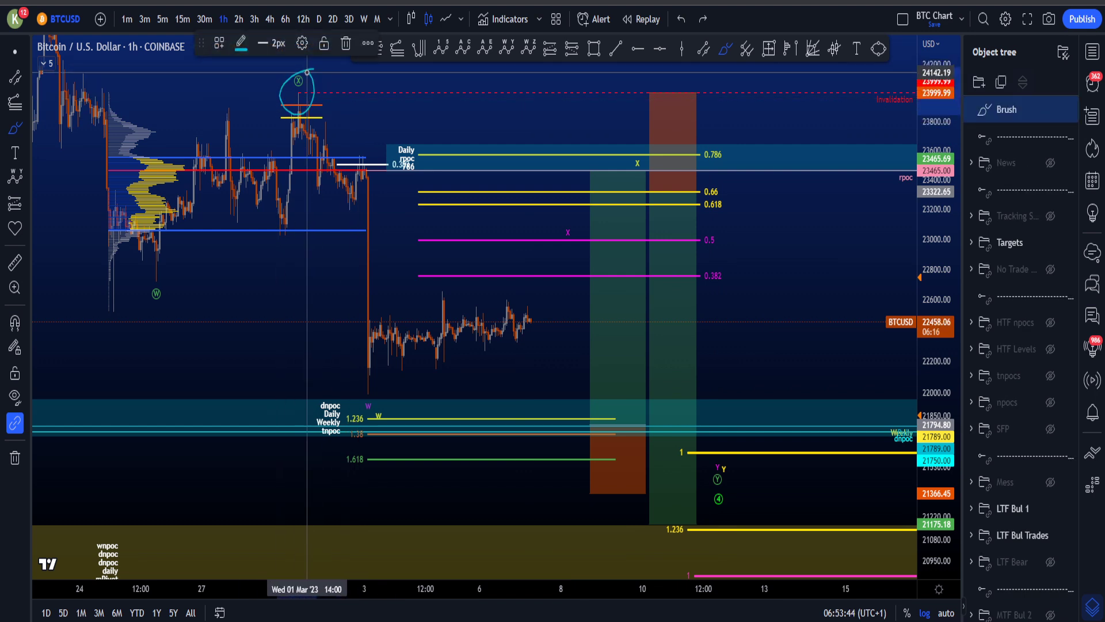
pyautogui.hotkey('ctrl', 'z')
# Step: Mark the X label at the 0.5 level and the area around the 0.382 level with brush strokes, undoing them
pyautogui.moveTo(939, 251)
pyautogui.mouseDown()
pyautogui.moveTo(936, 284)
pyautogui.moveTo(937, 270)
pyautogui.mouseUp()
pyautogui.moveTo(575, 225)
pyautogui.mouseDown()
pyautogui.moveTo(592, 234)
pyautogui.moveTo(540, 217)
pyautogui.mouseUp()
pyautogui.hotkey('ctrl', 'z')
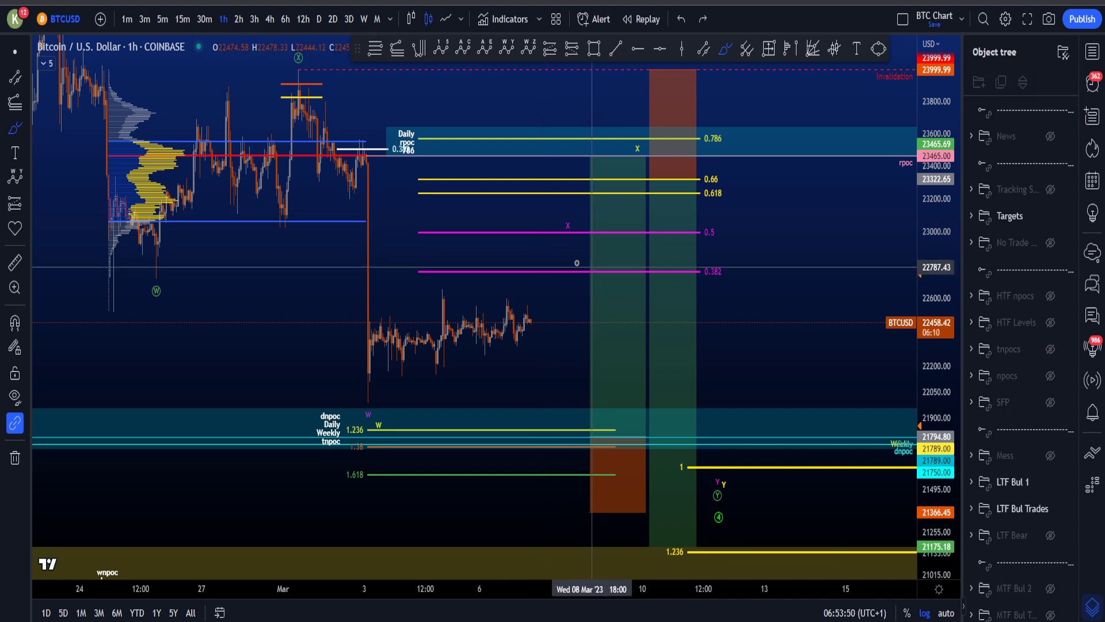
pyautogui.moveTo(553, 266)
pyautogui.mouseDown()
pyautogui.moveTo(579, 269)
pyautogui.moveTo(601, 355)
pyautogui.mouseUp()
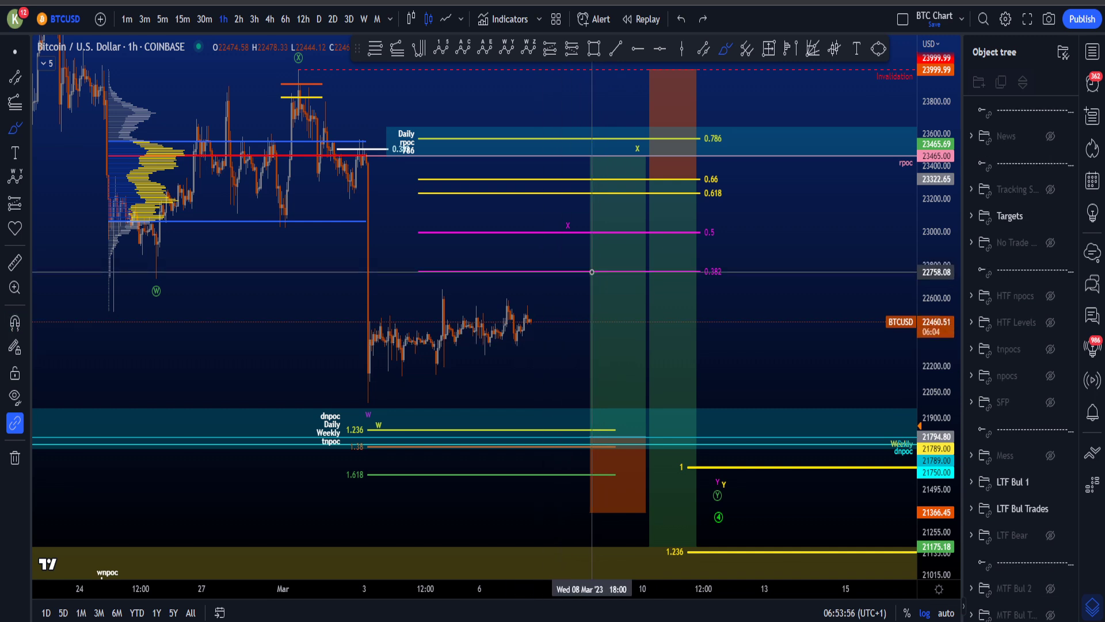
pyautogui.moveTo(591, 272)
pyautogui.mouseDown()
pyautogui.moveTo(513, 248)
pyautogui.moveTo(565, 276)
pyautogui.mouseUp()
pyautogui.hotkey('ctrl', 'z')
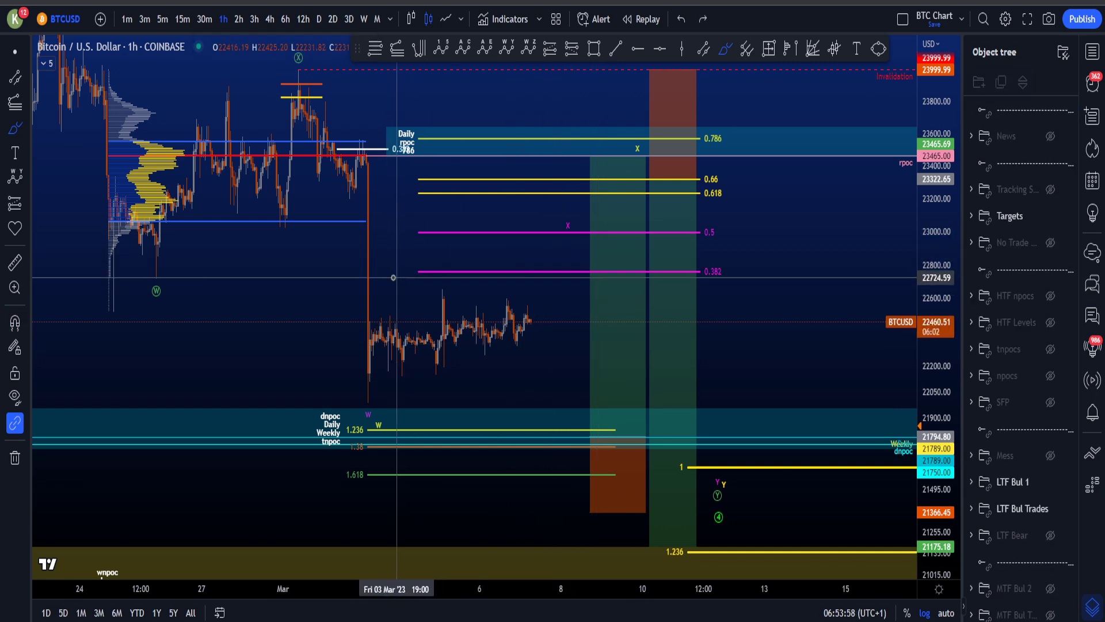
# Step: Circle the March 3 price drop twice, mark a rise past the 0.382 level and circle the 0.5 level's X label, undoing each stroke
pyautogui.moveTo(393, 278)
pyautogui.mouseDown()
pyautogui.moveTo(338, 233)
pyautogui.moveTo(404, 270)
pyautogui.moveTo(345, 277)
pyautogui.mouseUp()
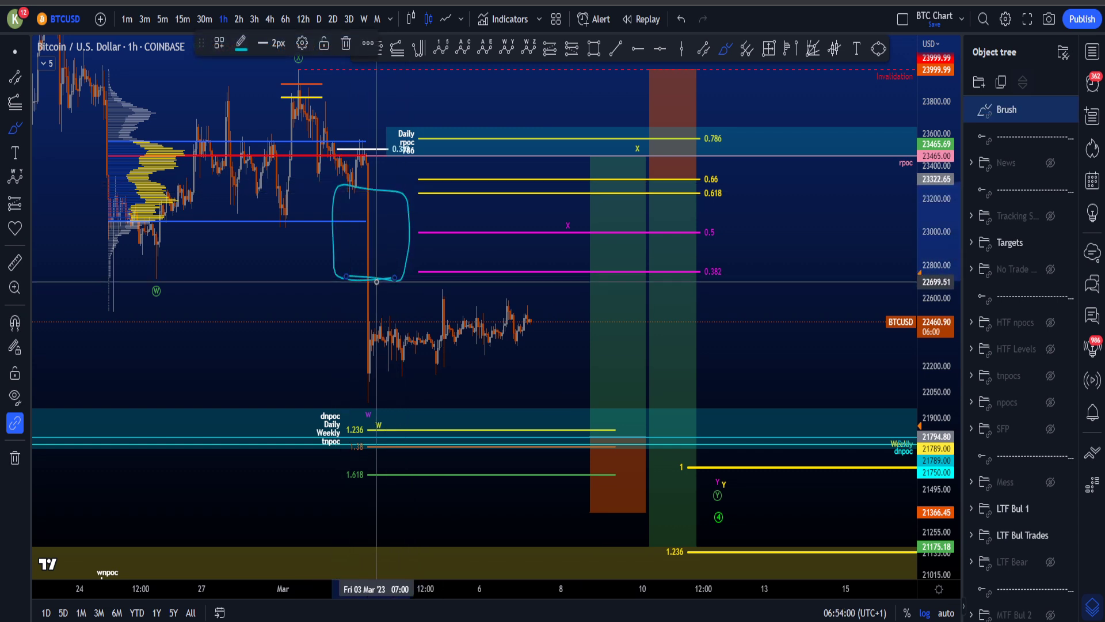
pyautogui.hotkey('ctrl', 'z')
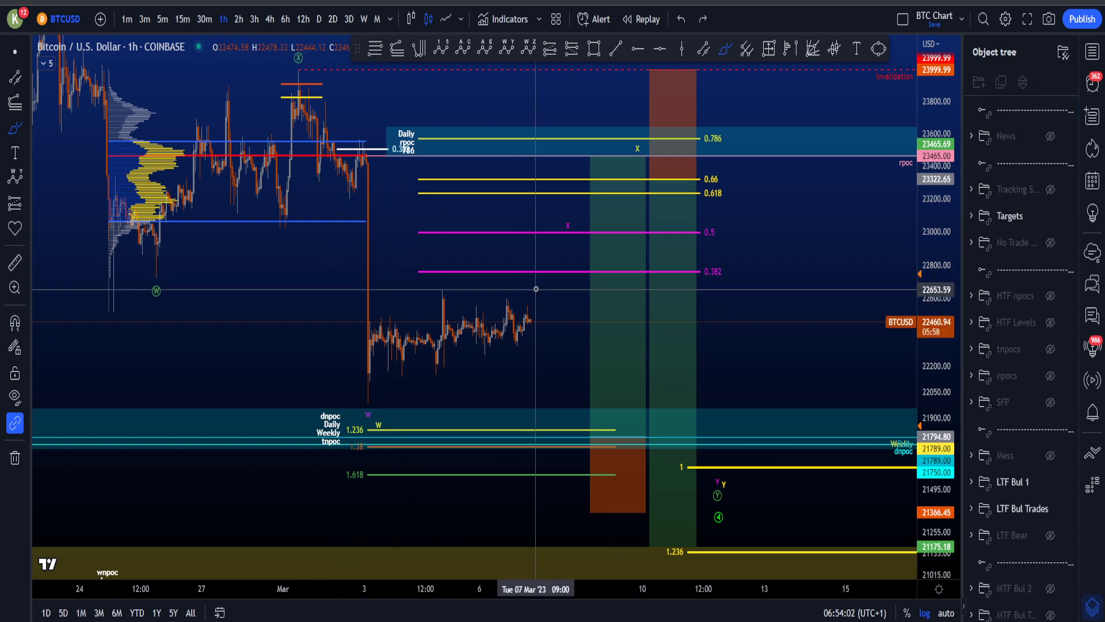
pyautogui.moveTo(536, 284)
pyautogui.mouseDown()
pyautogui.moveTo(536, 240)
pyautogui.moveTo(544, 249)
pyautogui.mouseUp()
pyautogui.hotkey('ctrl', 'z')
pyautogui.hotkey('ctrl', 'z')
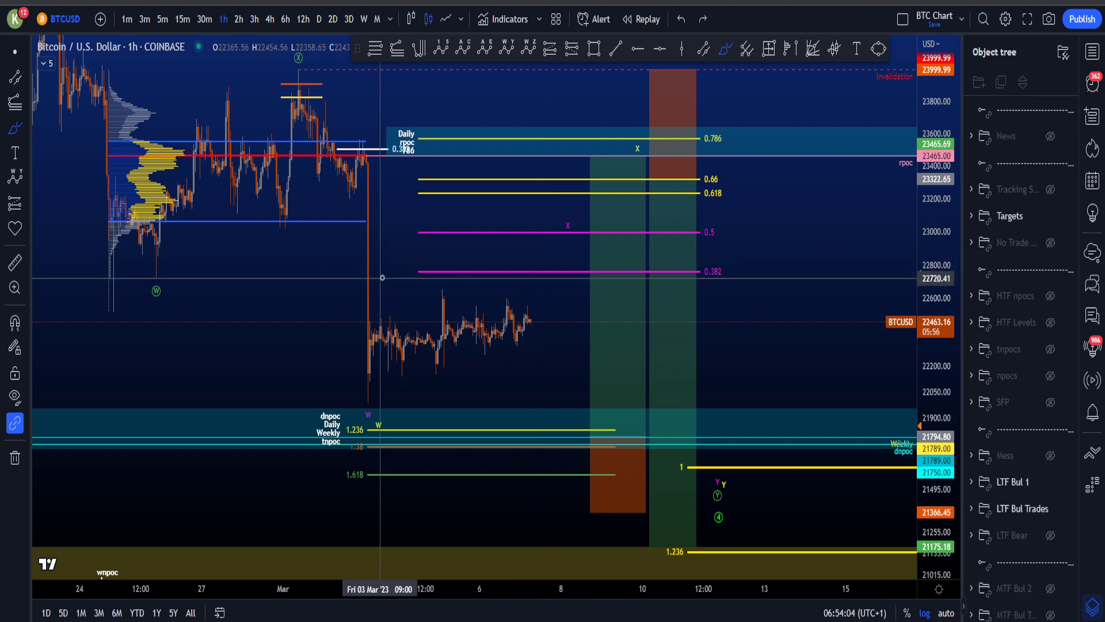
pyautogui.moveTo(382, 277)
pyautogui.mouseDown()
pyautogui.moveTo(346, 241)
pyautogui.moveTo(394, 274)
pyautogui.mouseUp()
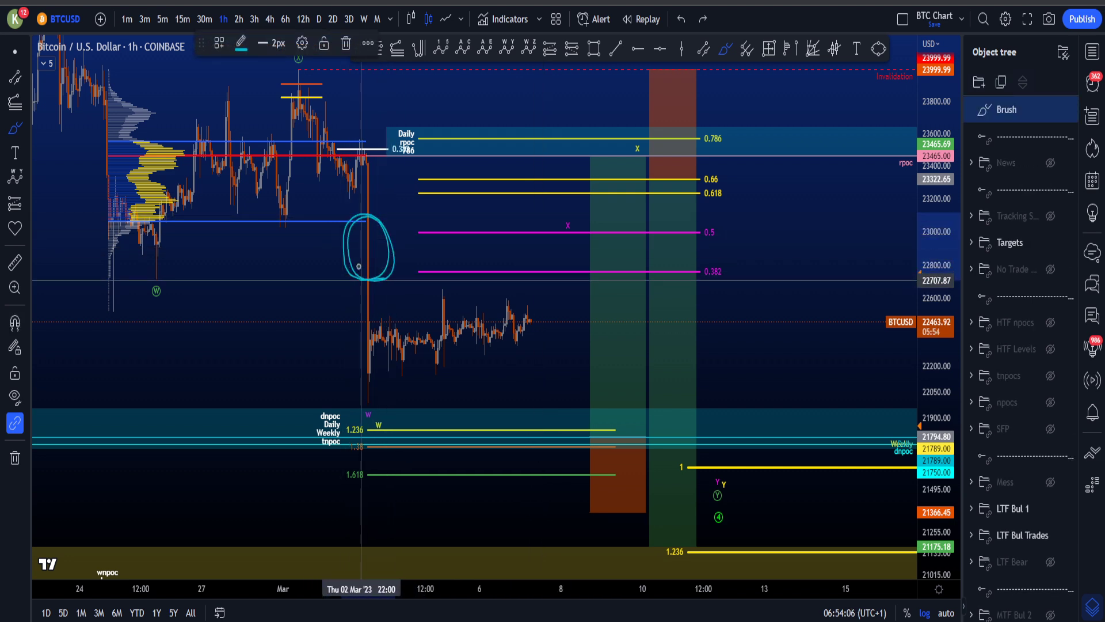
pyautogui.hotkey('ctrl', 'z')
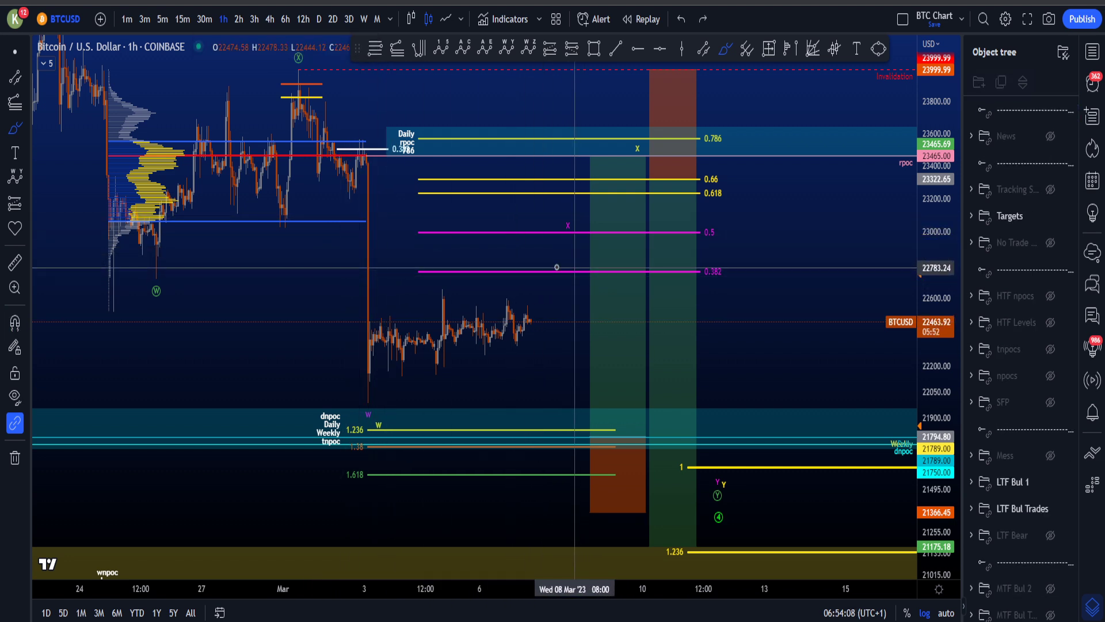
pyautogui.moveTo(567, 218)
pyautogui.mouseDown()
pyautogui.moveTo(570, 266)
pyautogui.moveTo(587, 226)
pyautogui.mouseUp()
pyautogui.hotkey('ctrl', 'z')
# Step: Circle the magenta 1 target in the olive zone, brush an arrowed rally from it past the Daily rpoc zone, and undo the strokes
pyautogui.moveTo(937, 294); pyautogui.dragTo(937, 381)
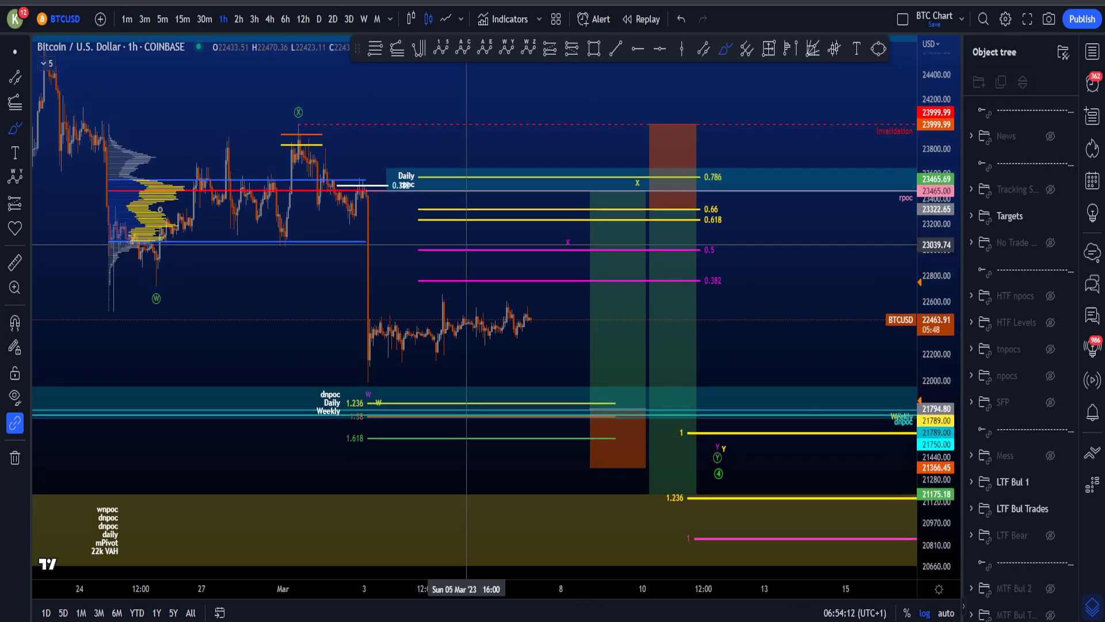
pyautogui.scroll(-5, 771, 335)
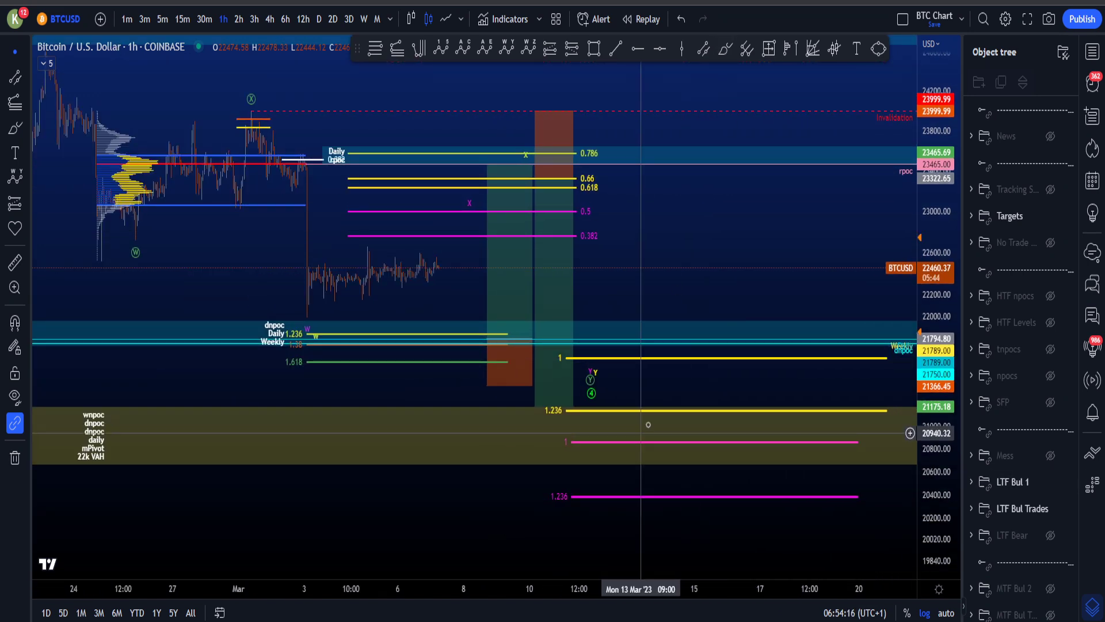
pyautogui.moveTo(649, 410)
pyautogui.mouseDown()
pyautogui.moveTo(649, 424)
pyautogui.moveTo(587, 464)
pyautogui.moveTo(612, 452)
pyautogui.moveTo(708, 165)
pyautogui.mouseUp()
pyautogui.hotkey('ctrl', 'z')
pyautogui.click(726, 48)
pyautogui.moveTo(654, 205); pyautogui.dragTo(721, 151)
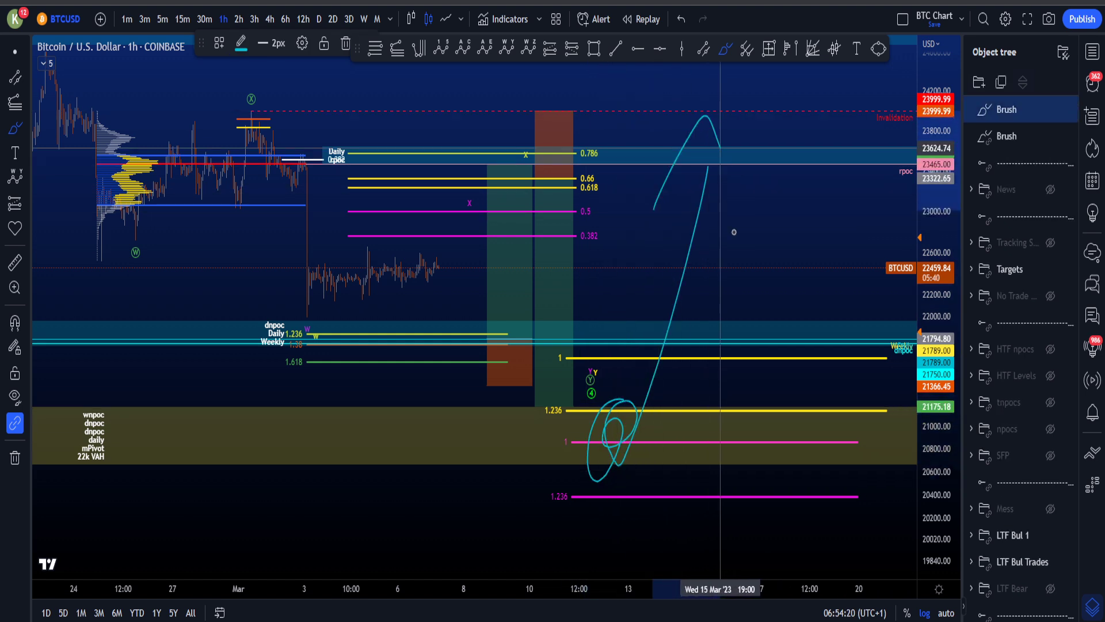
pyautogui.hotkey('ctrl', 'z')
pyautogui.hotkey('ctrl', 'z')
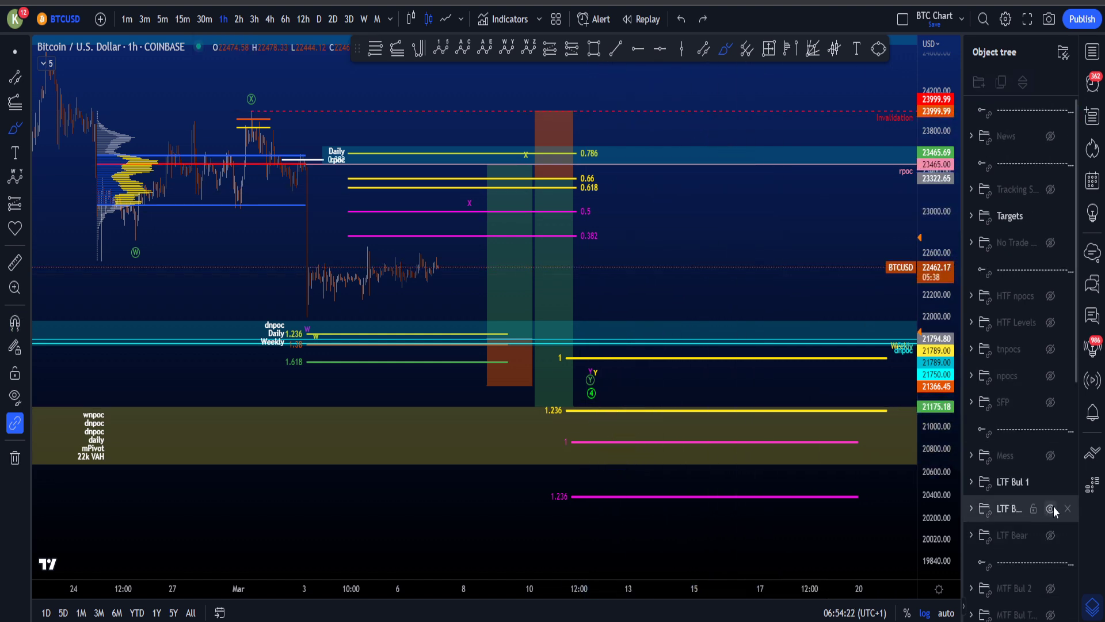
# Step: Hide the LTF Bul 1 and LTF Bul Trades drawing groups and show the LTF Bear group on the 1-hour chart
pyautogui.click(1051, 508)
pyautogui.click(1051, 536)
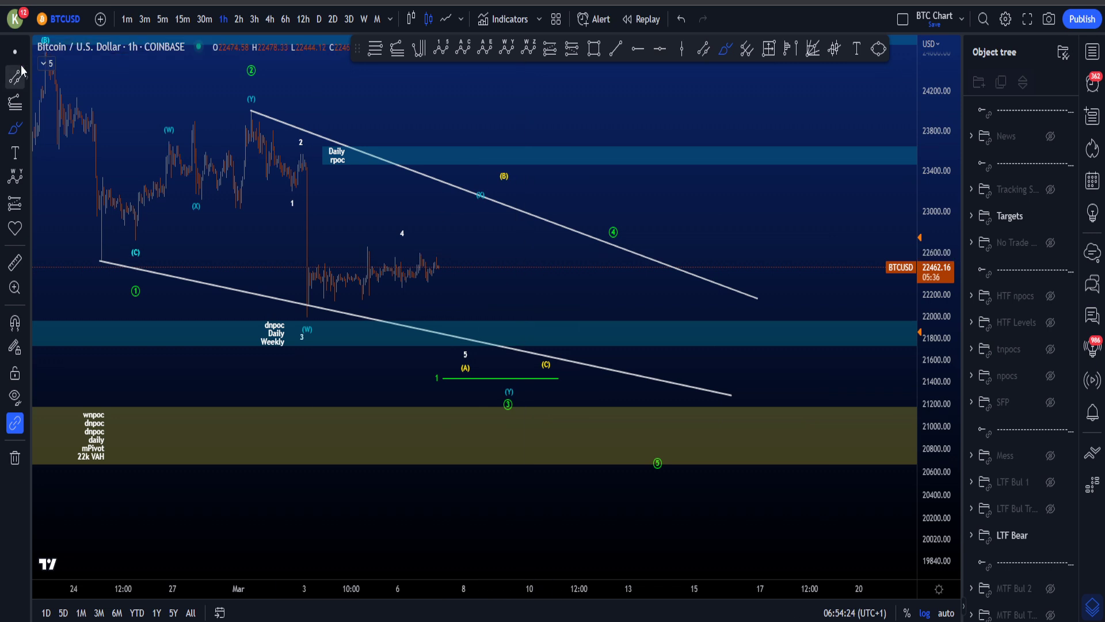
pyautogui.moveTo(429, 111); pyautogui.dragTo(540, 174)
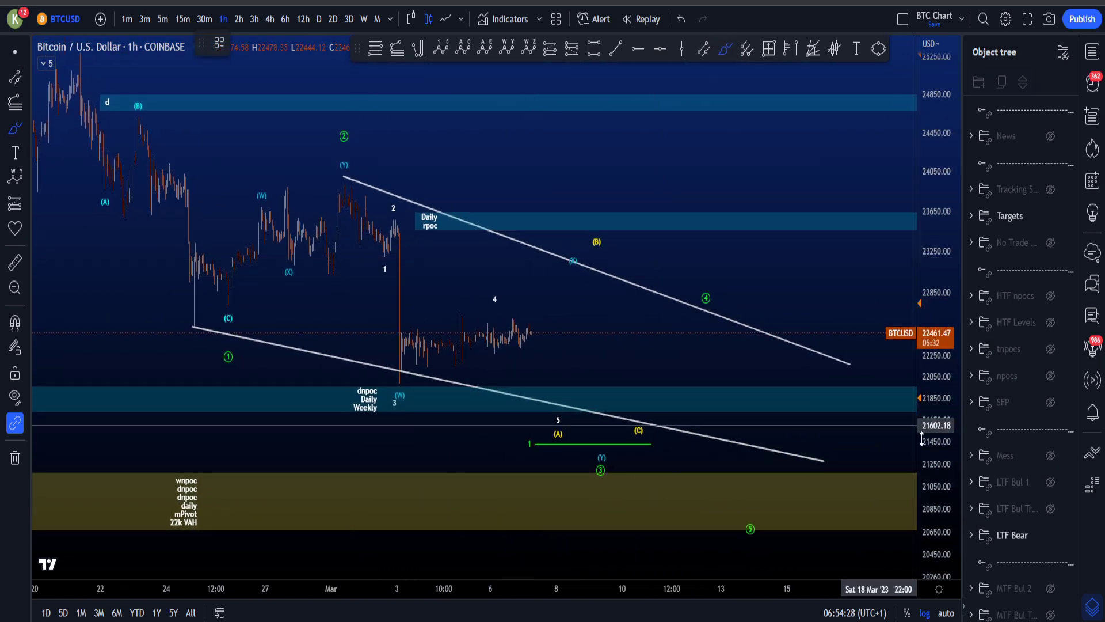
pyautogui.scroll(4, 800, 322)
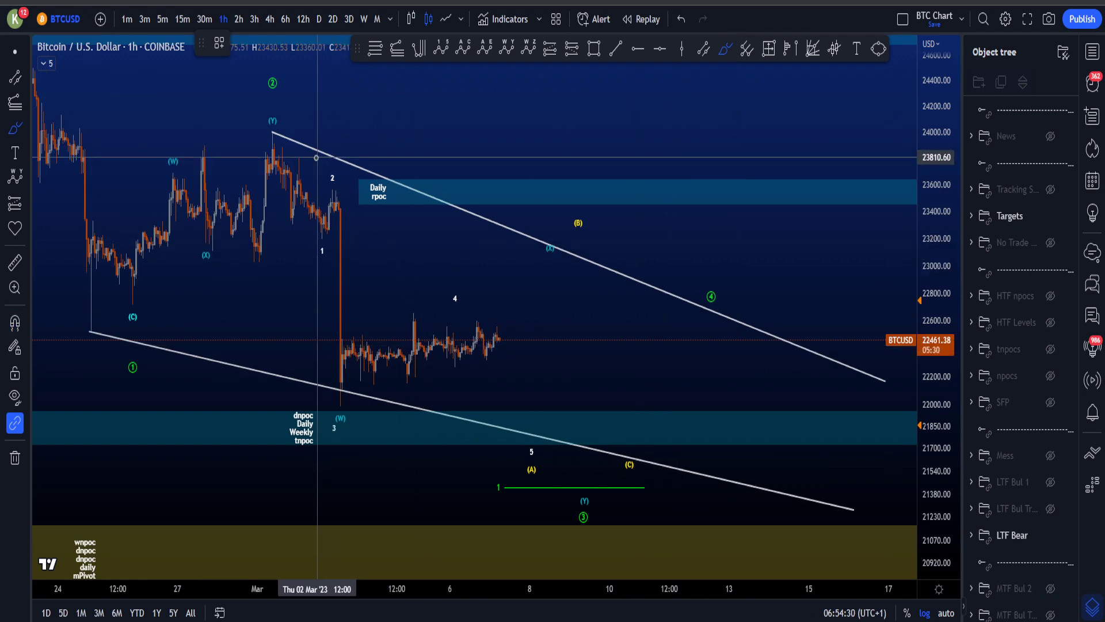
# Step: Brush the five-wave decline to 5, trace the (A)-(B)-(C) path and mark the circled 1 label, undoing each stroke
pyautogui.moveTo(277, 148)
pyautogui.mouseDown()
pyautogui.moveTo(344, 259)
pyautogui.moveTo(340, 371)
pyautogui.moveTo(431, 305)
pyautogui.moveTo(519, 433)
pyautogui.mouseUp()
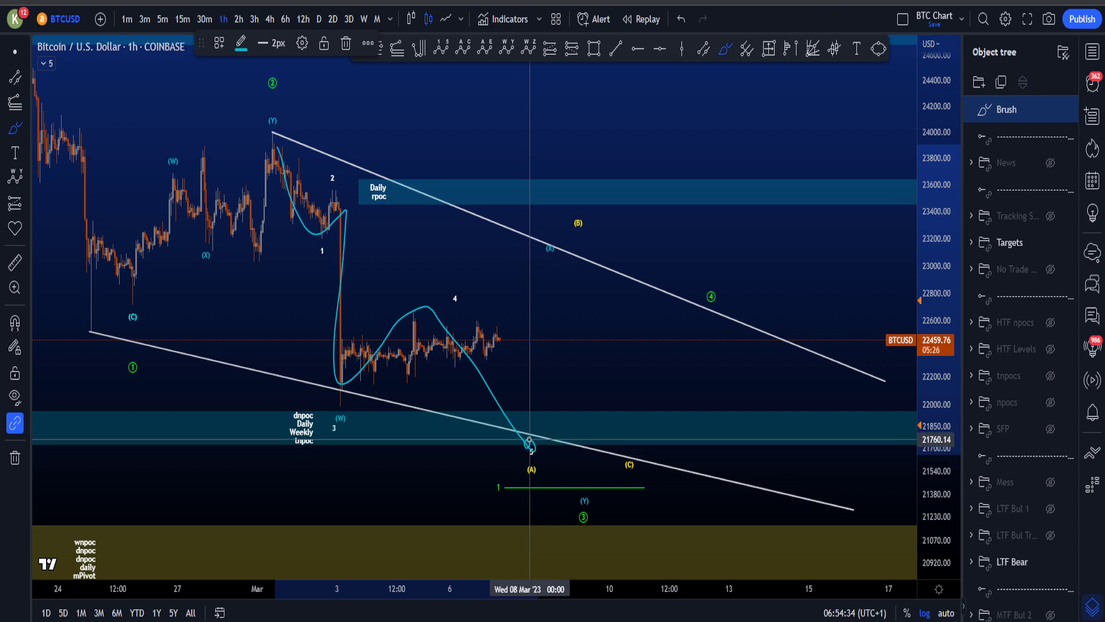
pyautogui.hotkey('ctrl', 'z')
pyautogui.moveTo(285, 154)
pyautogui.mouseDown()
pyautogui.moveTo(519, 452)
pyautogui.moveTo(573, 236)
pyautogui.moveTo(630, 467)
pyautogui.mouseUp()
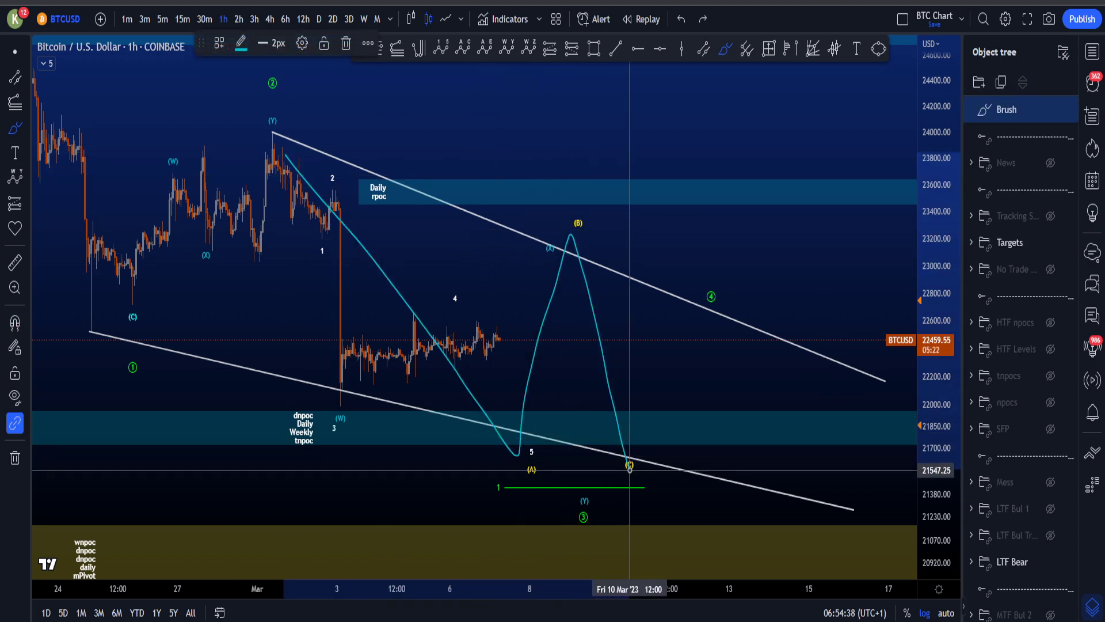
pyautogui.hotkey('ctrl', 'z')
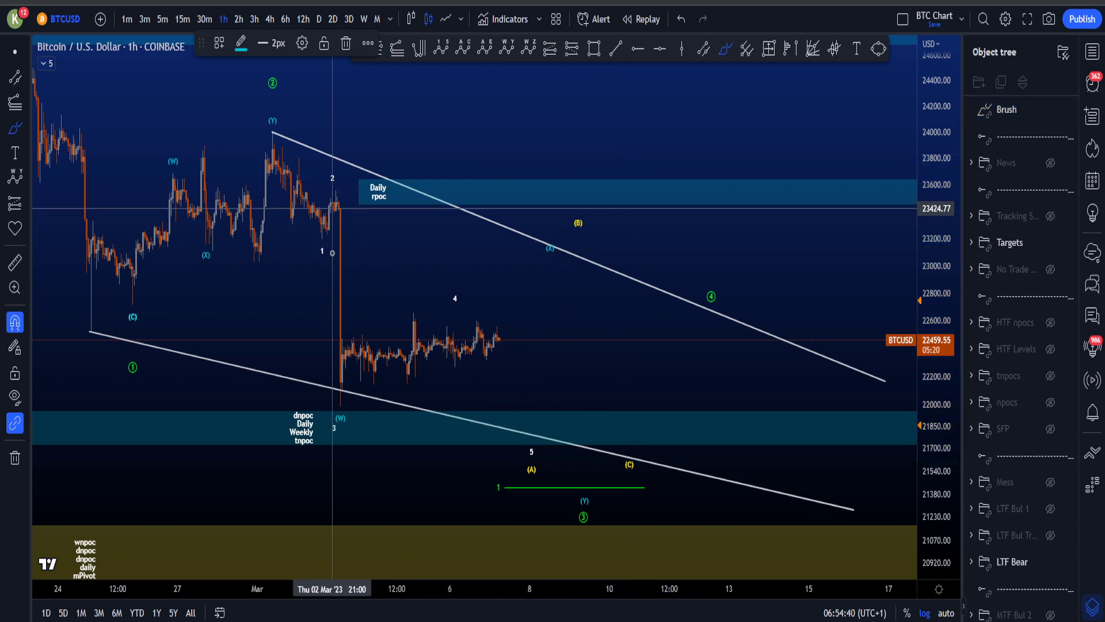
pyautogui.moveTo(132, 368); pyautogui.dragTo(149, 384)
pyautogui.hotkey('ctrl', 'z')
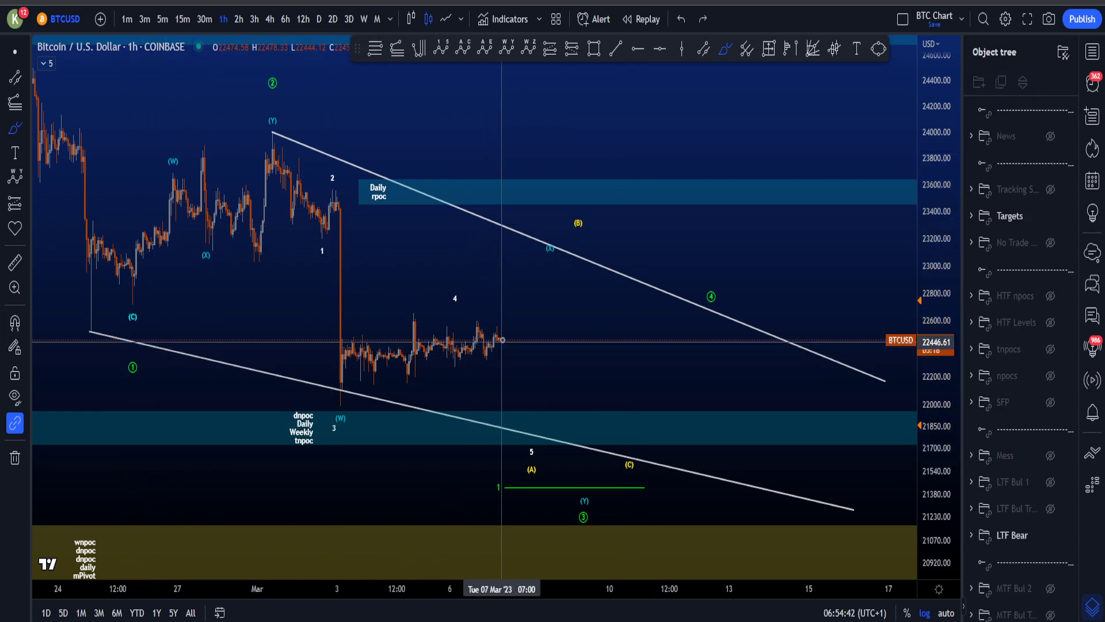
# Step: Brush the remaining wedge path from circled 3 up to circled 4, down to the lower trendline and up through the wedge, undoing it
pyautogui.moveTo(272, 149)
pyautogui.mouseDown()
pyautogui.moveTo(350, 402)
pyautogui.moveTo(530, 282)
pyautogui.moveTo(585, 482)
pyautogui.moveTo(715, 314)
pyautogui.moveTo(778, 481)
pyautogui.moveTo(852, 254)
pyautogui.mouseUp()
pyautogui.hotkey('ctrl', 'z')
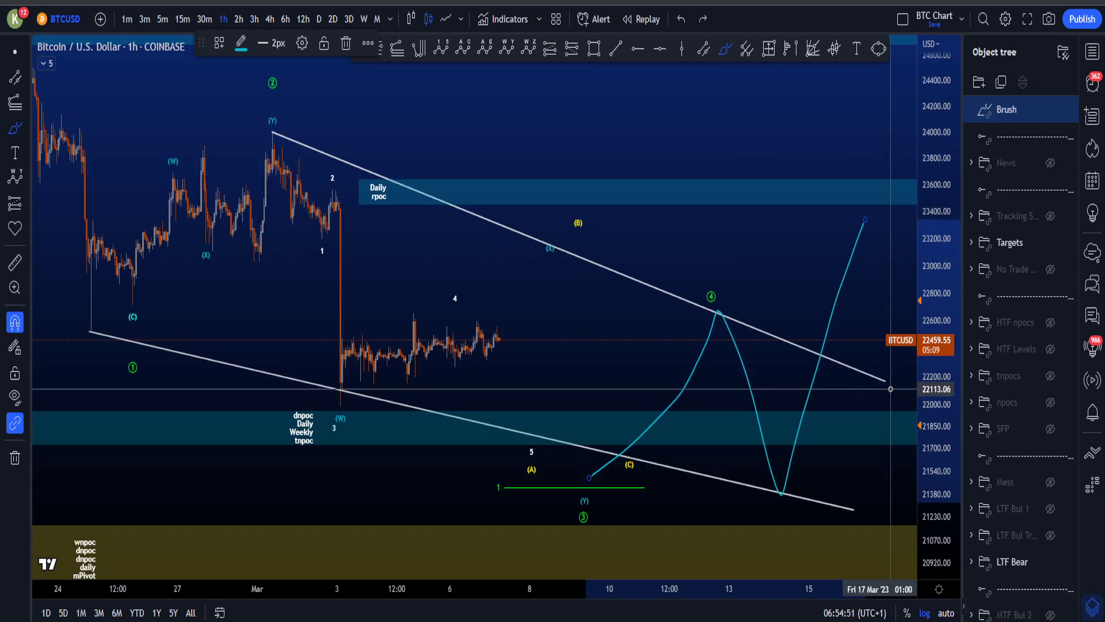
pyautogui.hotkey('ctrl', 'z')
# Step: Brush a decline from the February high into the olive zone, a rebound above the Daily zone and an arrowed drop below both, undoing the strokes
pyautogui.moveTo(930, 295); pyautogui.dragTo(929, 322)
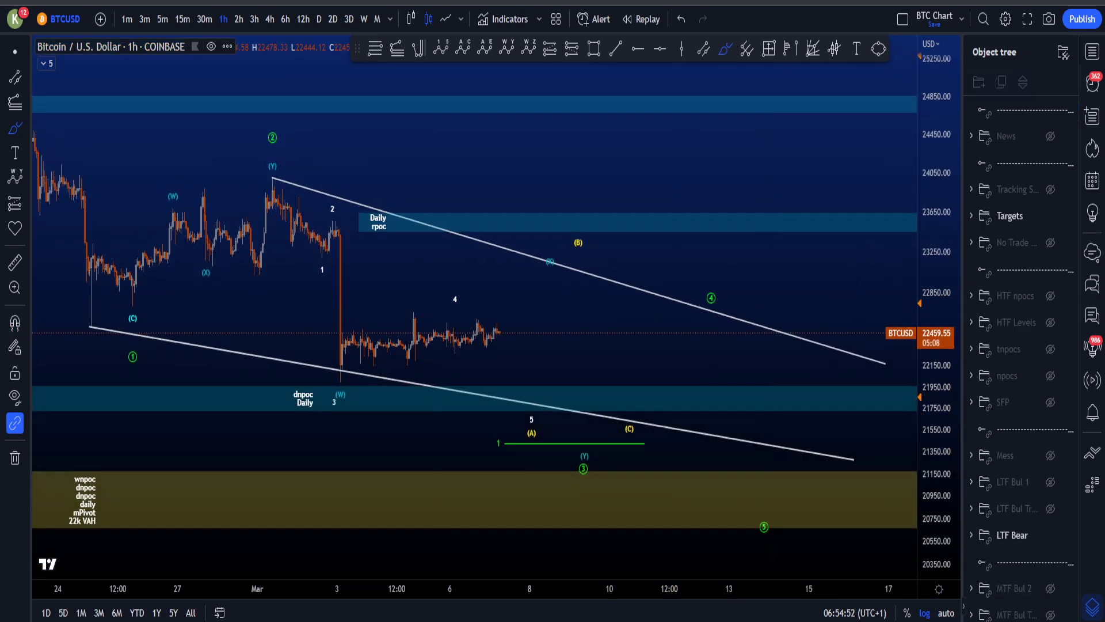
pyautogui.click(7, 53)
pyautogui.moveTo(823, 156); pyautogui.dragTo(692, 152)
pyautogui.scroll(-5, 849, 177)
pyautogui.moveTo(924, 198); pyautogui.dragTo(923, 284)
pyautogui.moveTo(852, 194); pyautogui.dragTo(632, 184)
pyautogui.click(725, 49)
pyautogui.moveTo(92, 121)
pyautogui.mouseDown()
pyautogui.moveTo(506, 395)
pyautogui.moveTo(578, 429)
pyautogui.moveTo(737, 200)
pyautogui.moveTo(814, 502)
pyautogui.mouseUp()
pyautogui.moveTo(829, 416); pyautogui.dragTo(799, 509)
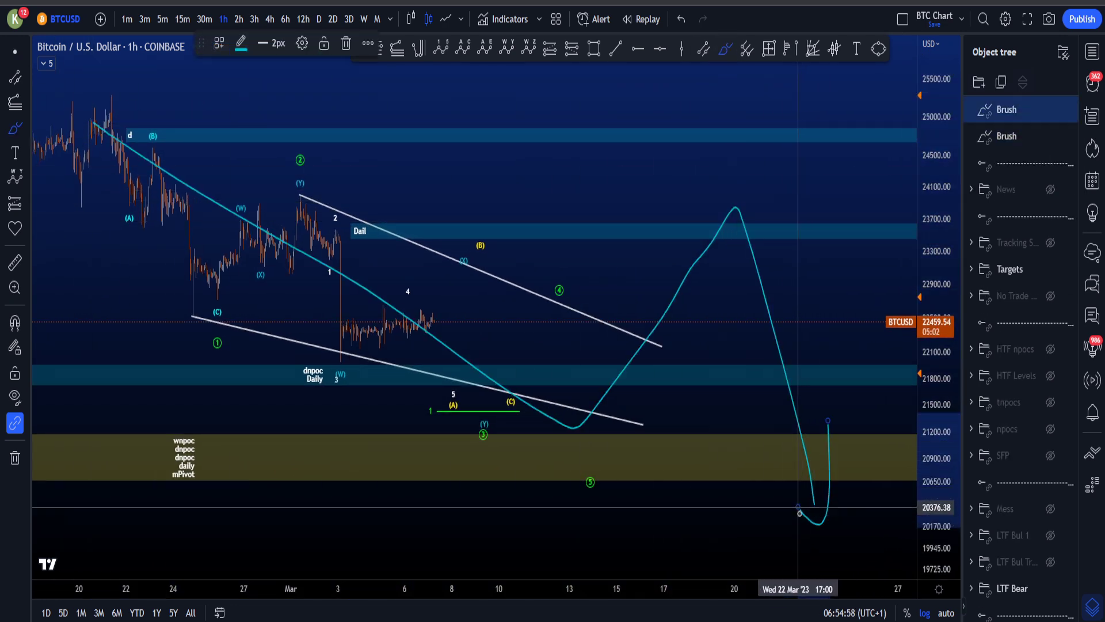
pyautogui.hotkey('ctrl', 'z')
pyautogui.hotkey('ctrl', 'z')
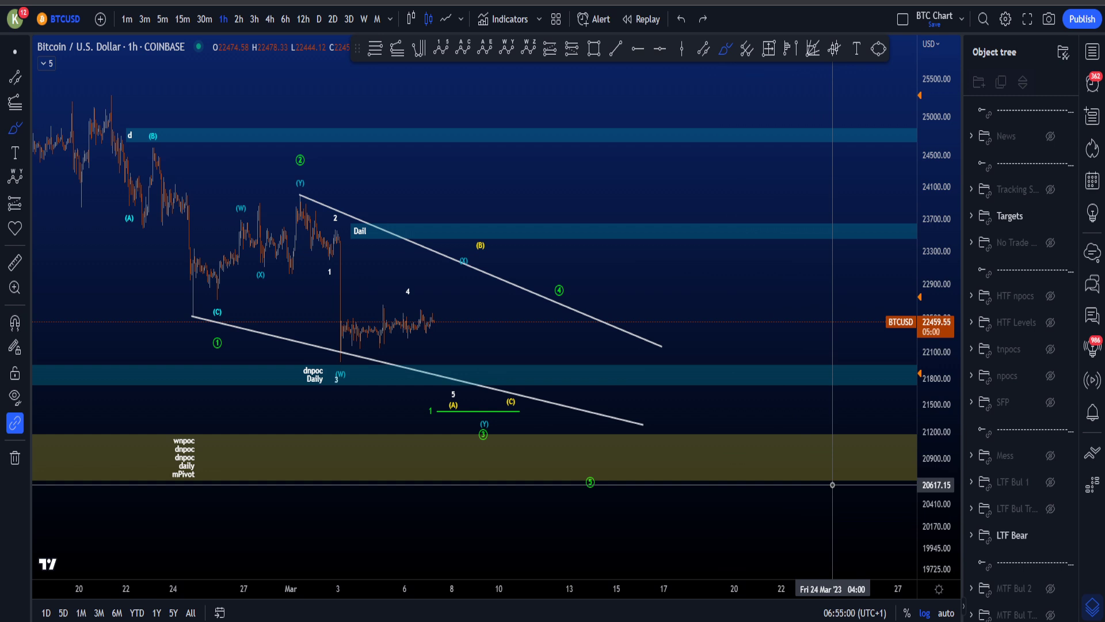